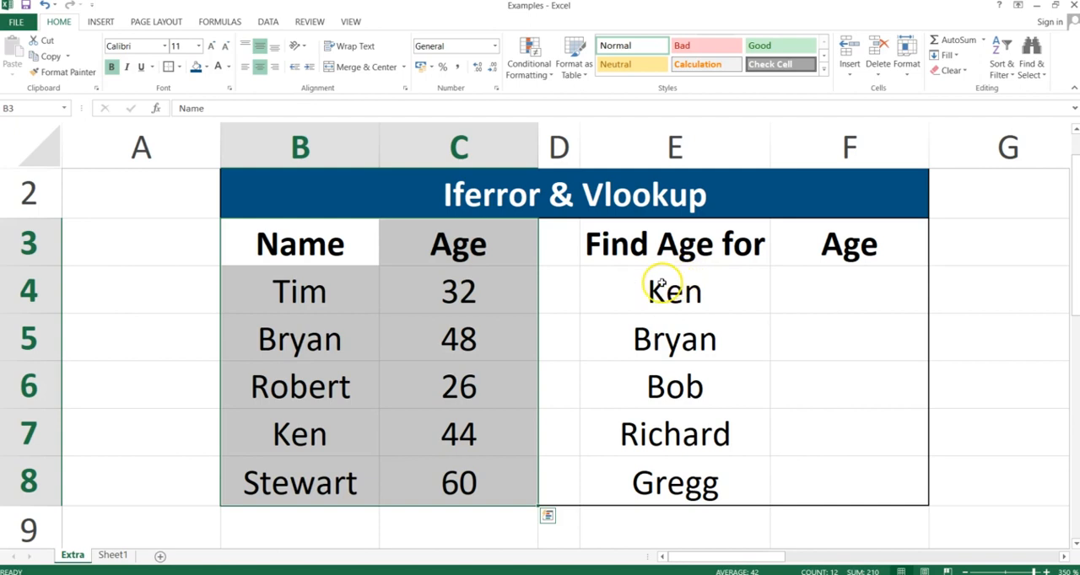
Start a formula in F4 with IFERROR wrapping a VLOOKUP that uses E4 as its lookup value.
drag(708, 291, 698, 484)
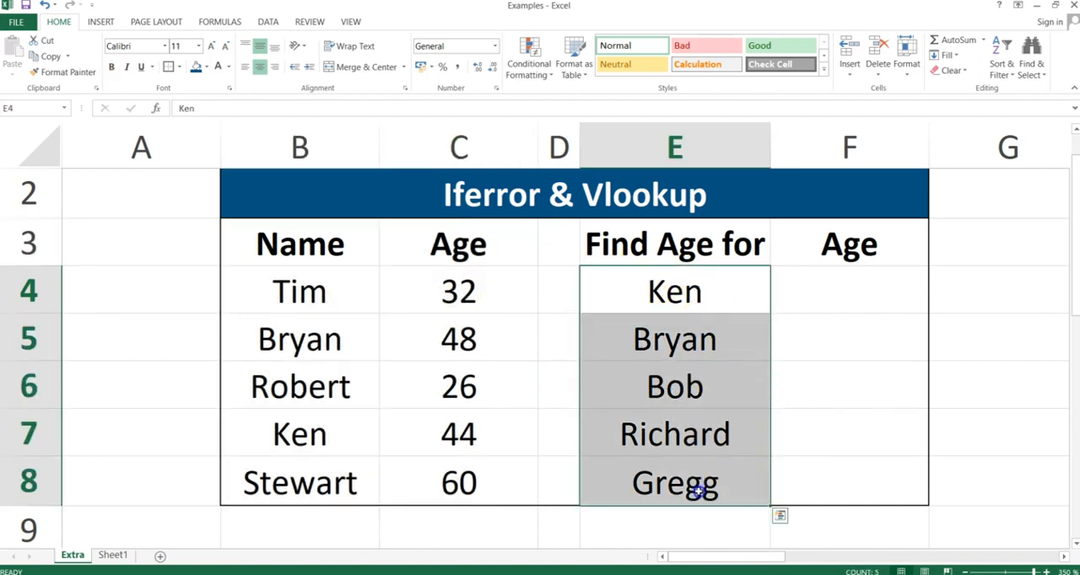
click(831, 284)
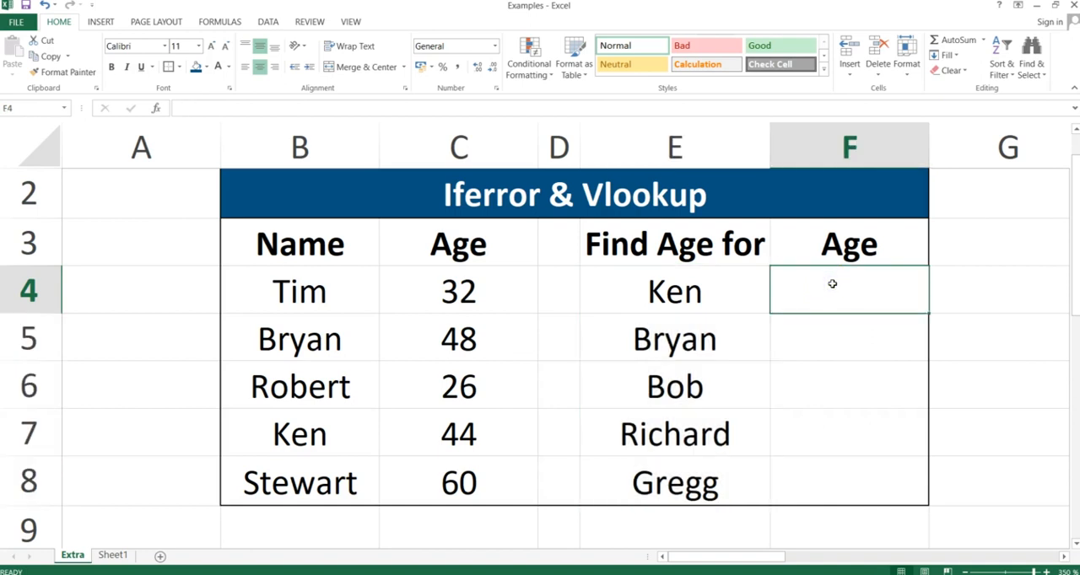
text(=if)
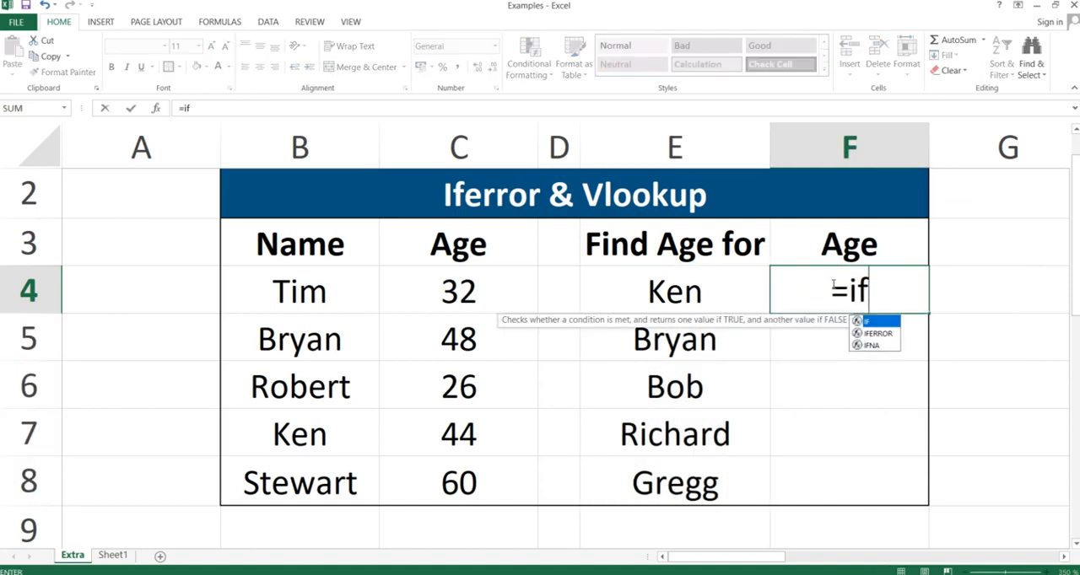
text(error()
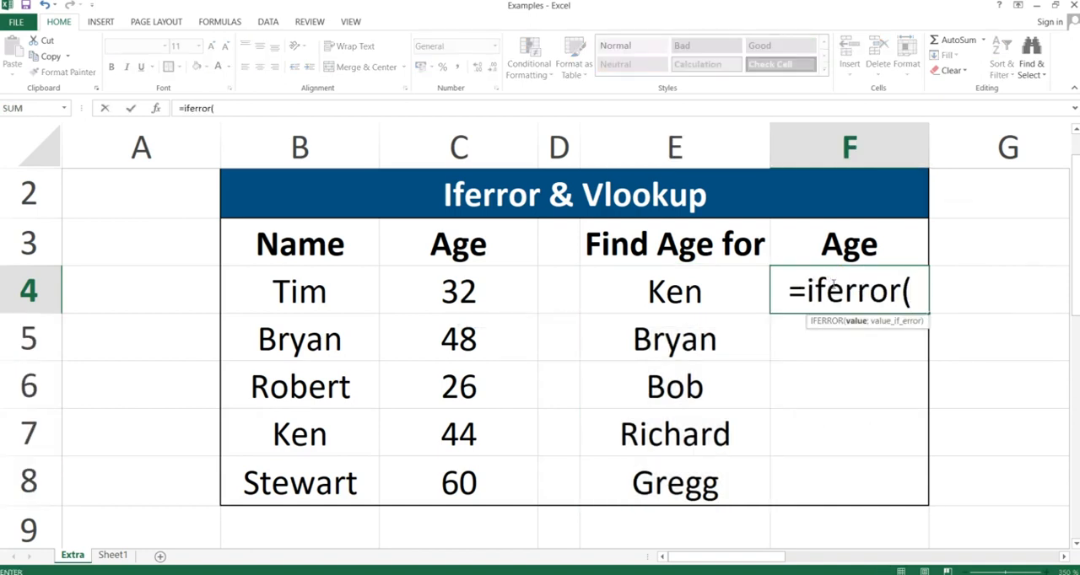
text(vlookup()
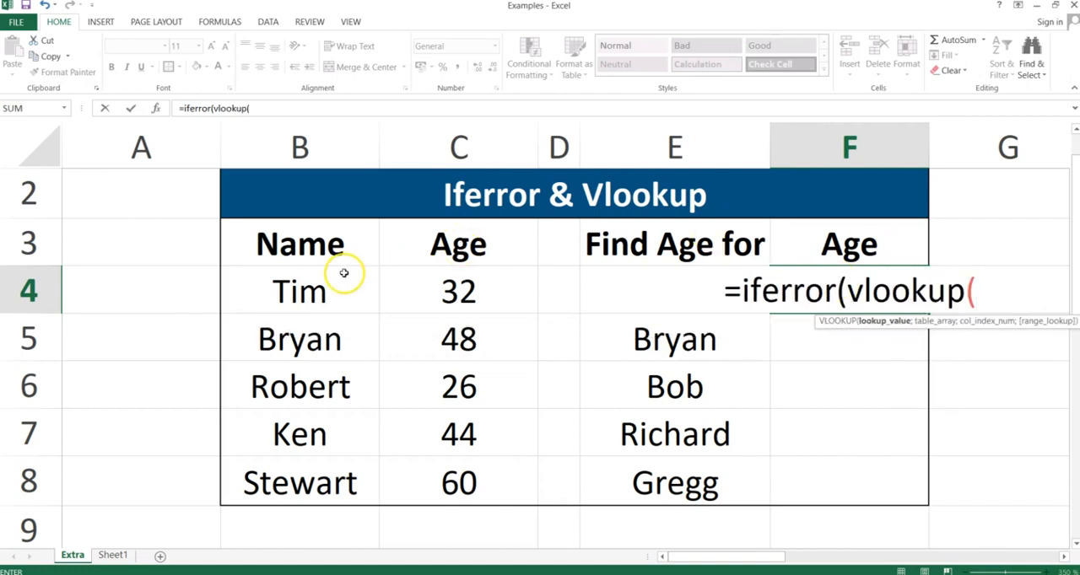
click(650, 333)
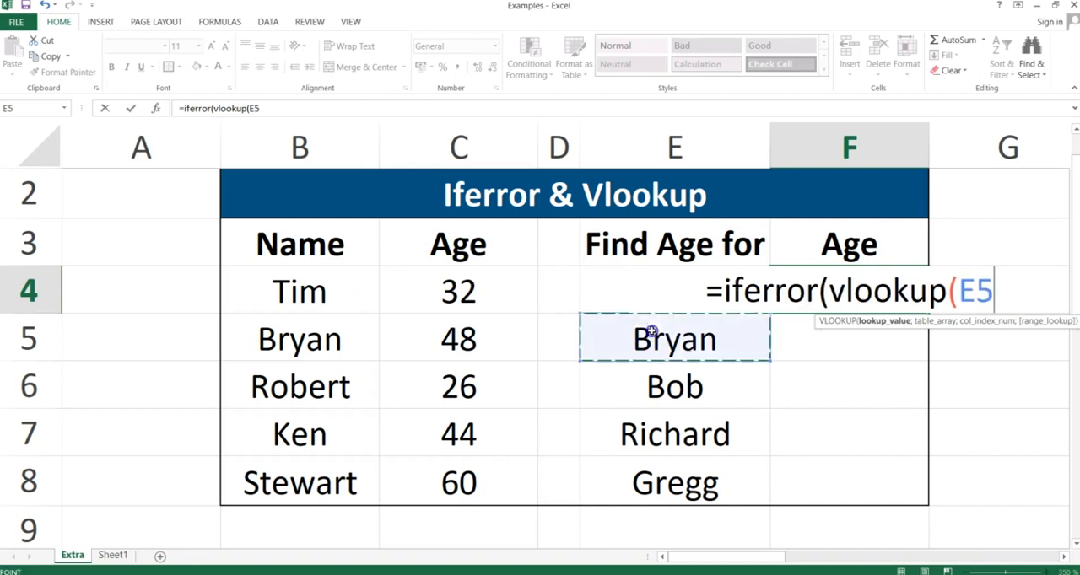
key(Up)
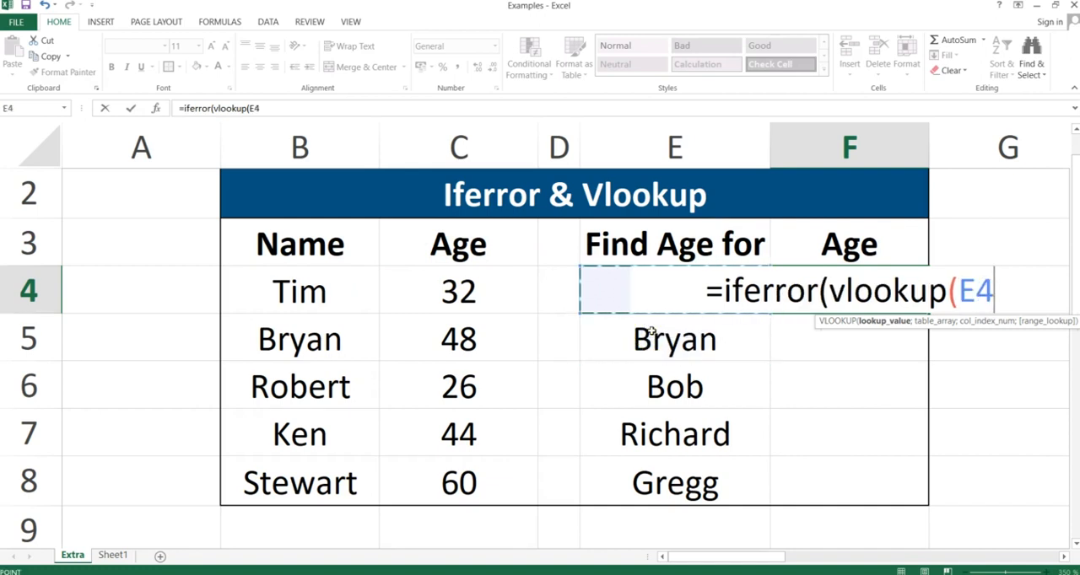
text(;)
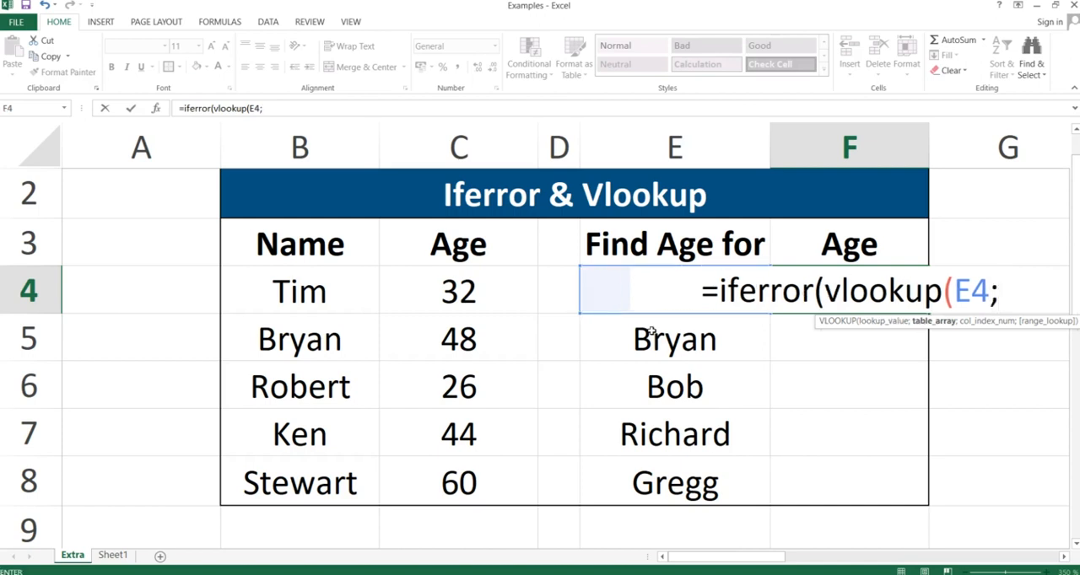
Complete the VLOOKUP with the absolute range $B$4:$C$8, column index 2 and false for an exact match.
drag(313, 284, 424, 469)
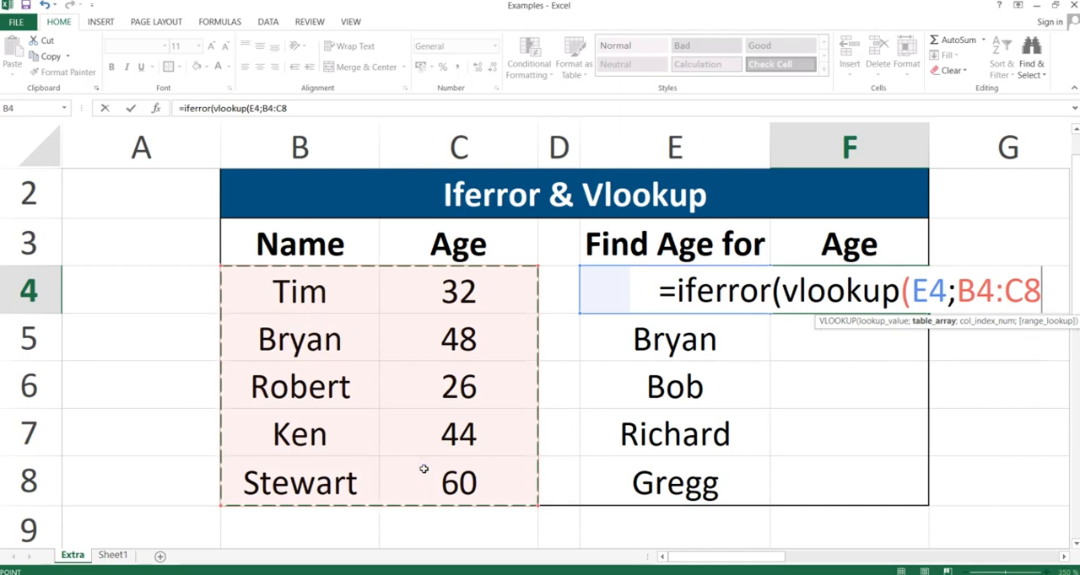
key(F4)
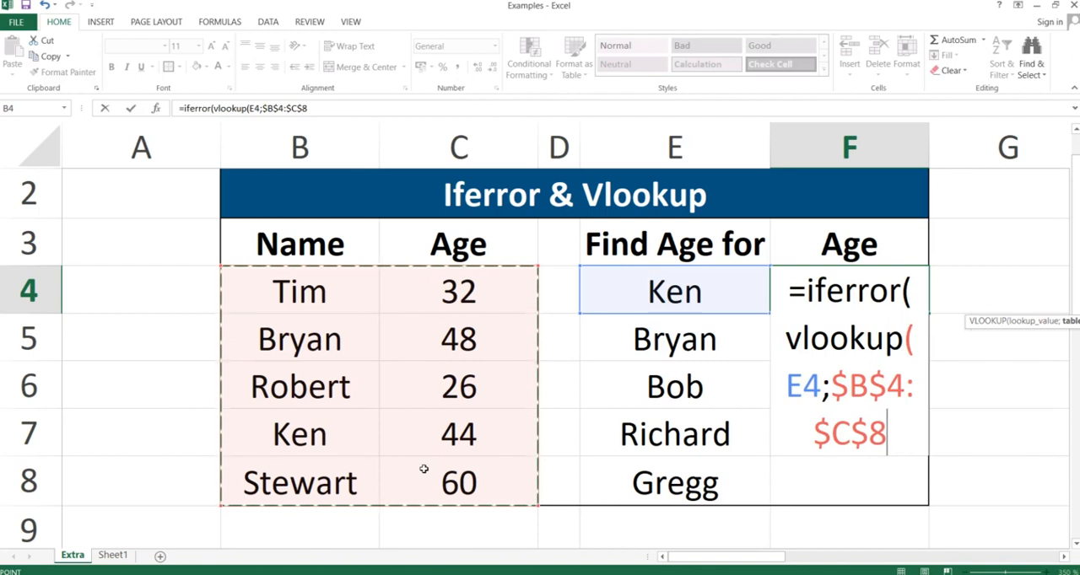
text(;)
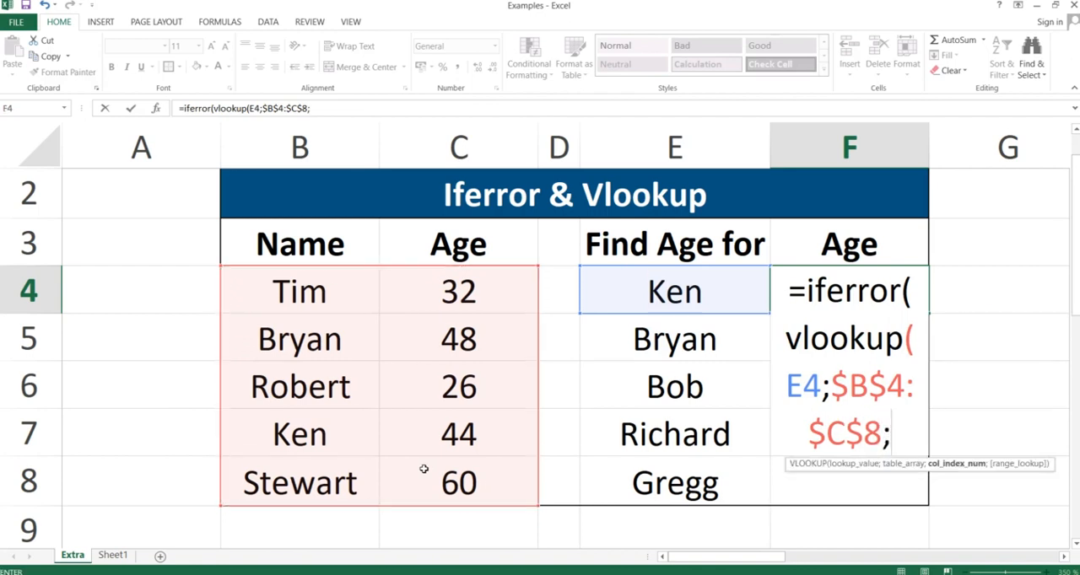
text(2)
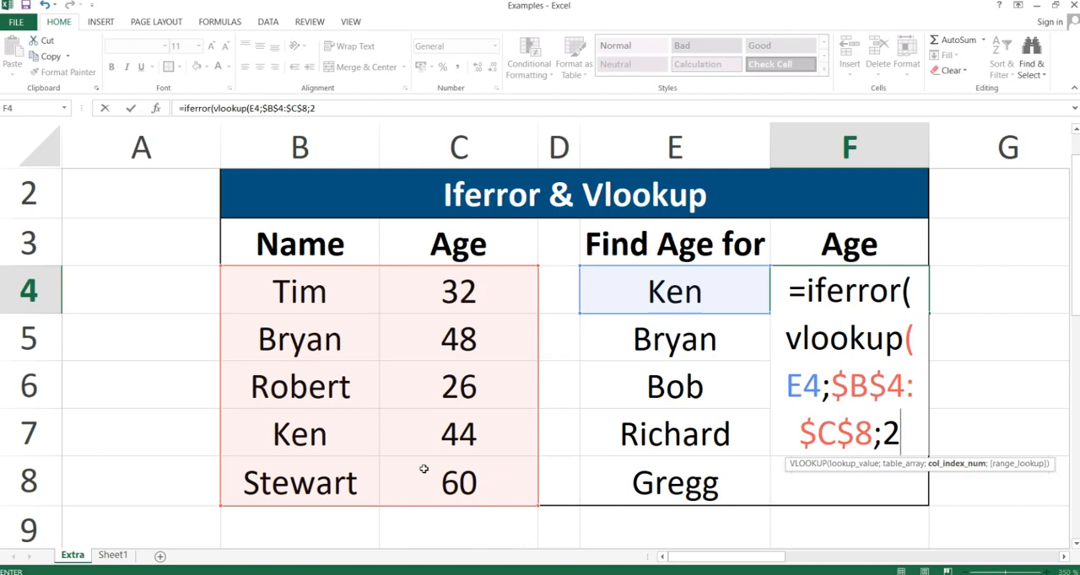
text(;false))
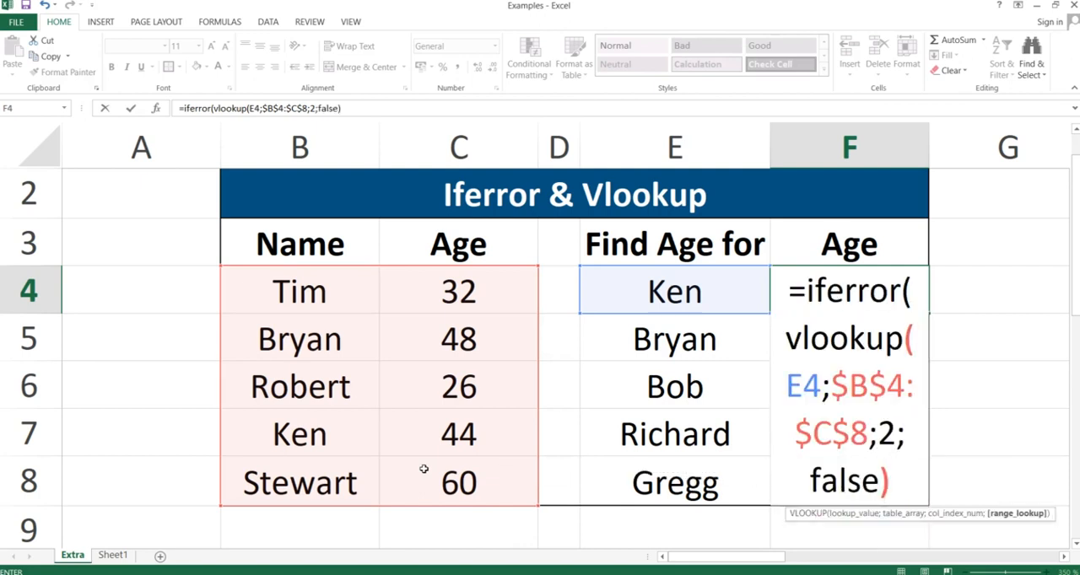
text(,)
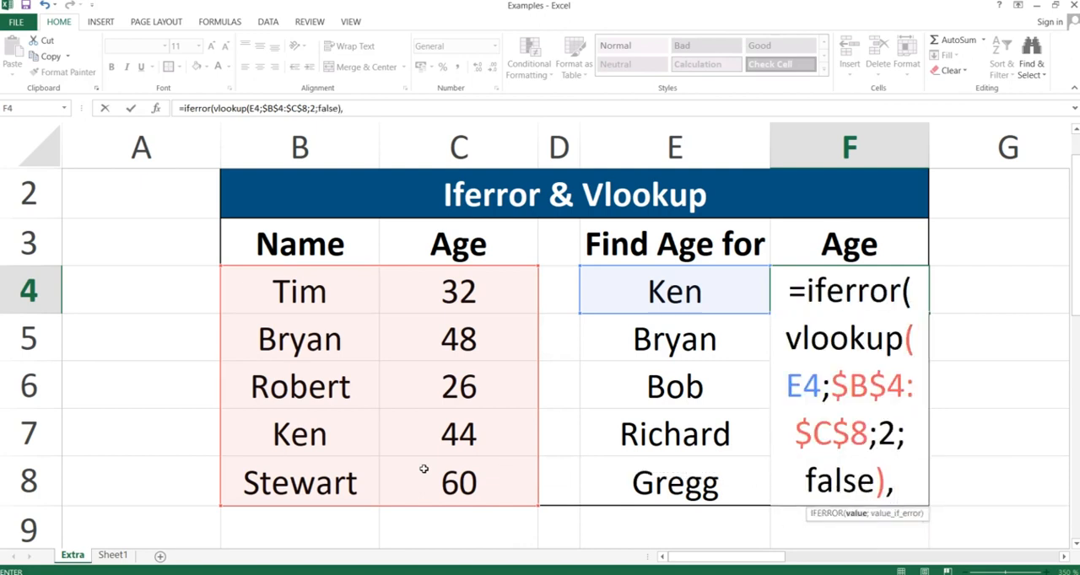
text(")
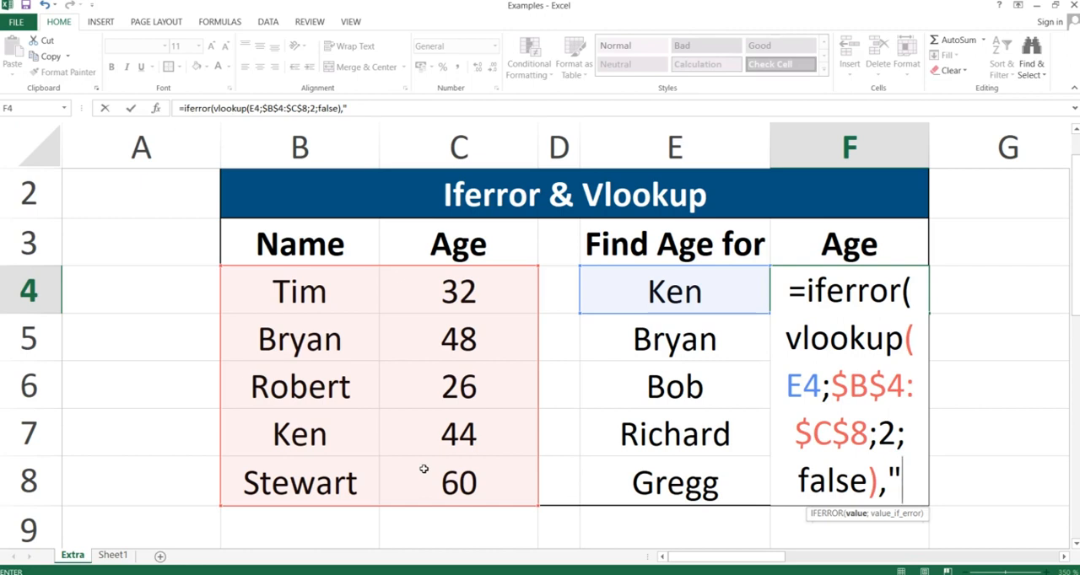
Add "Not Found" as the IFERROR fallback after a comma separator and try to enter the formula.
text(Not Fou)
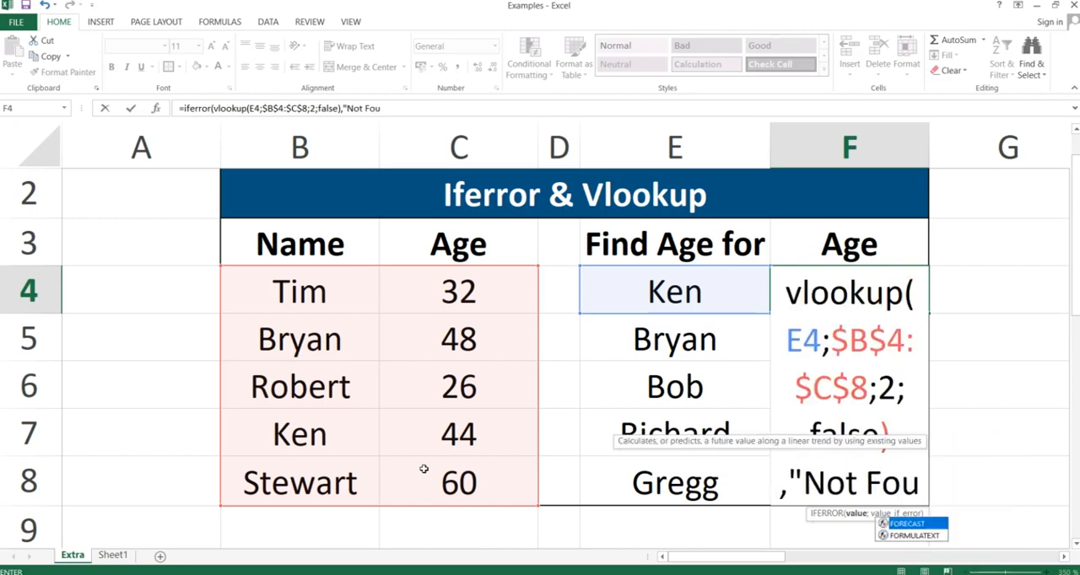
text(nd"))
key(Return)
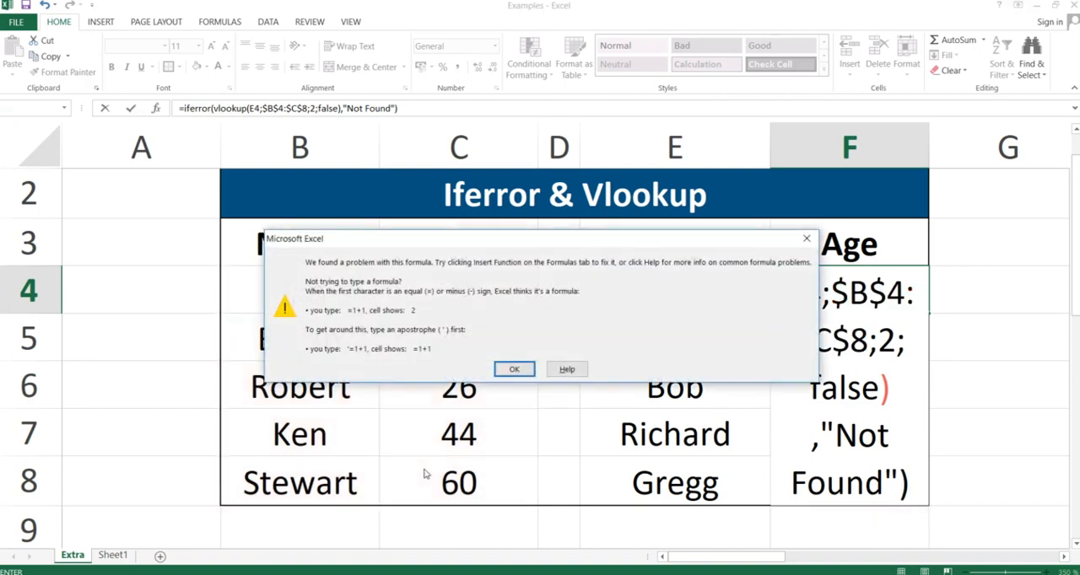
key(Return)
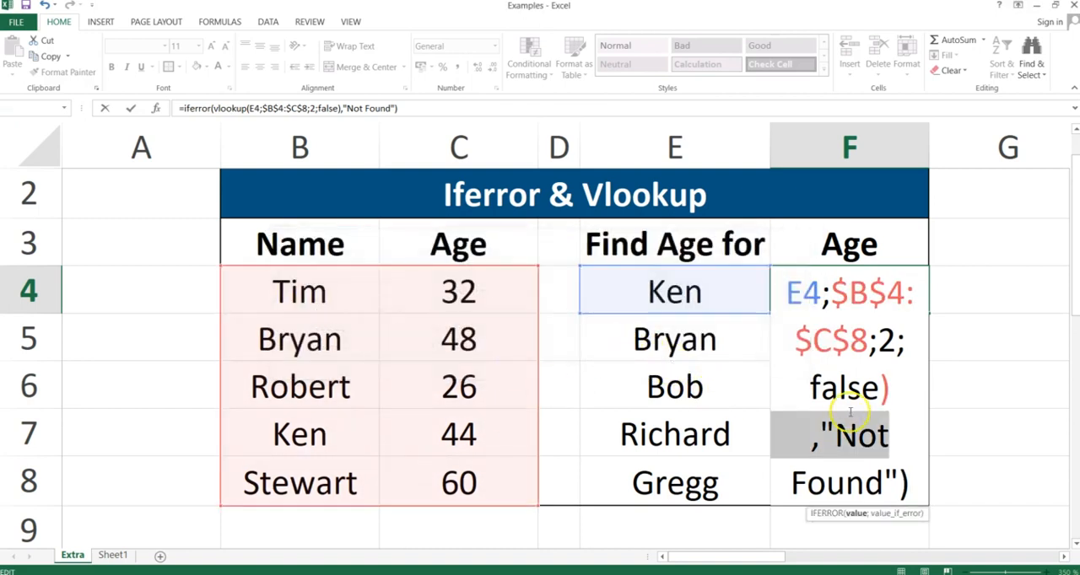
Replace the comma before "Not Found" with a semicolon and enter the formula in F4.
click(818, 444)
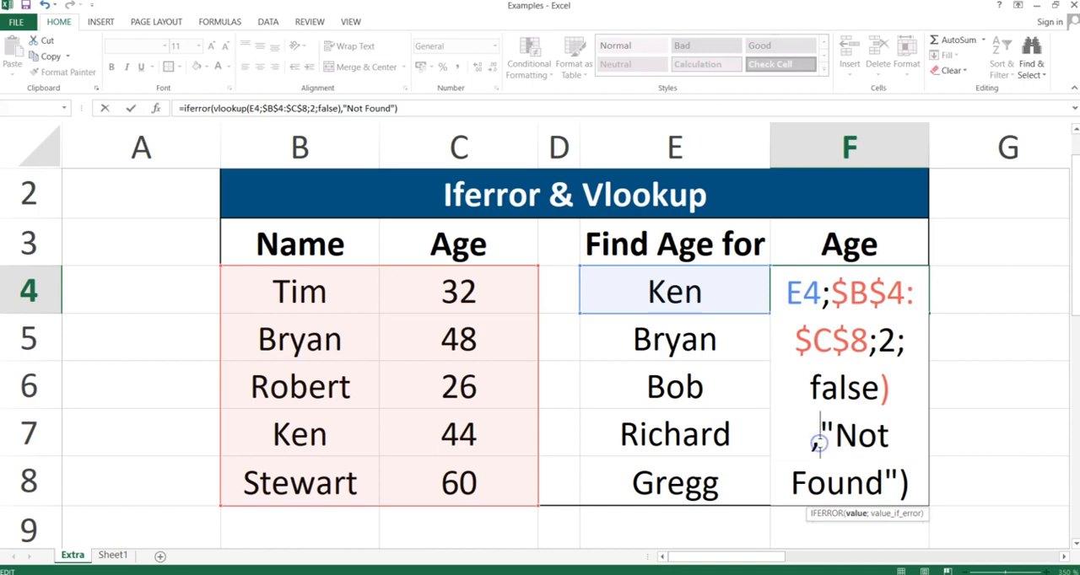
key(BackSpace)
text(;)
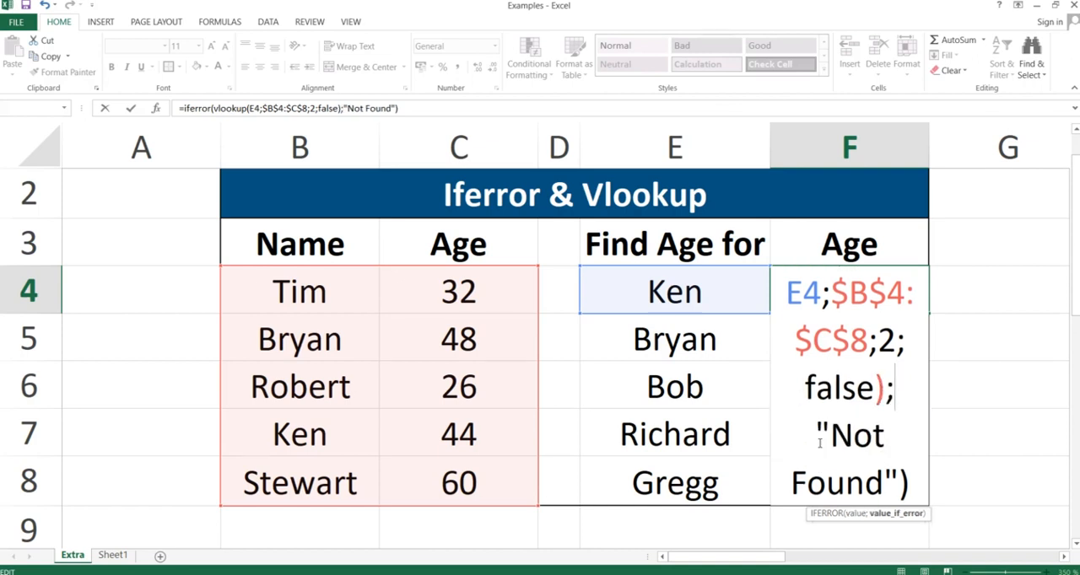
key(Return)
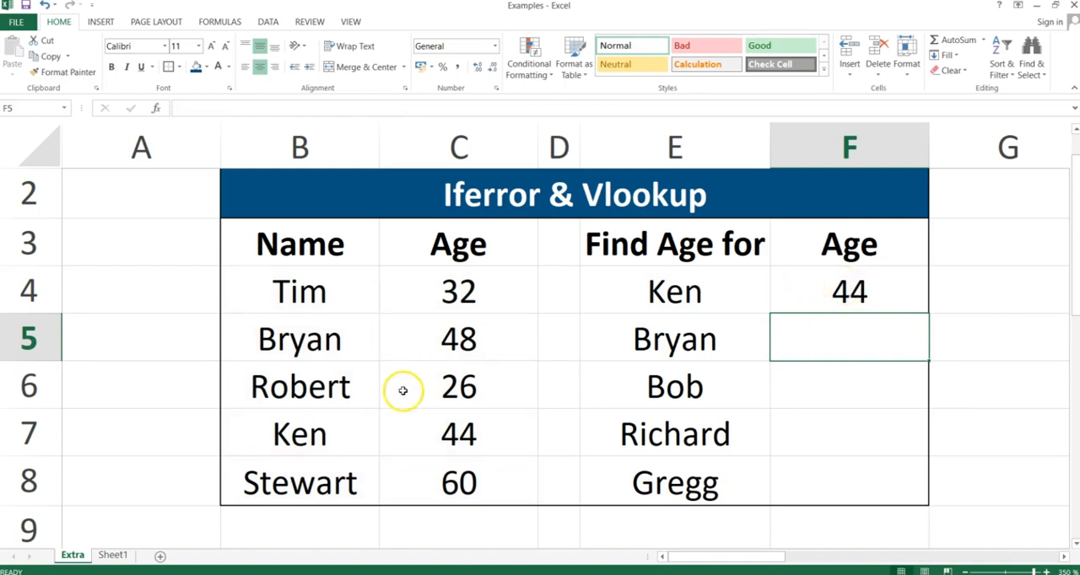
Copy the F4 formula and paste only formulas into F4:F8.
drag(328, 426, 388, 435)
click(833, 280)
key(ctrl+c)
drag(832, 279, 849, 481)
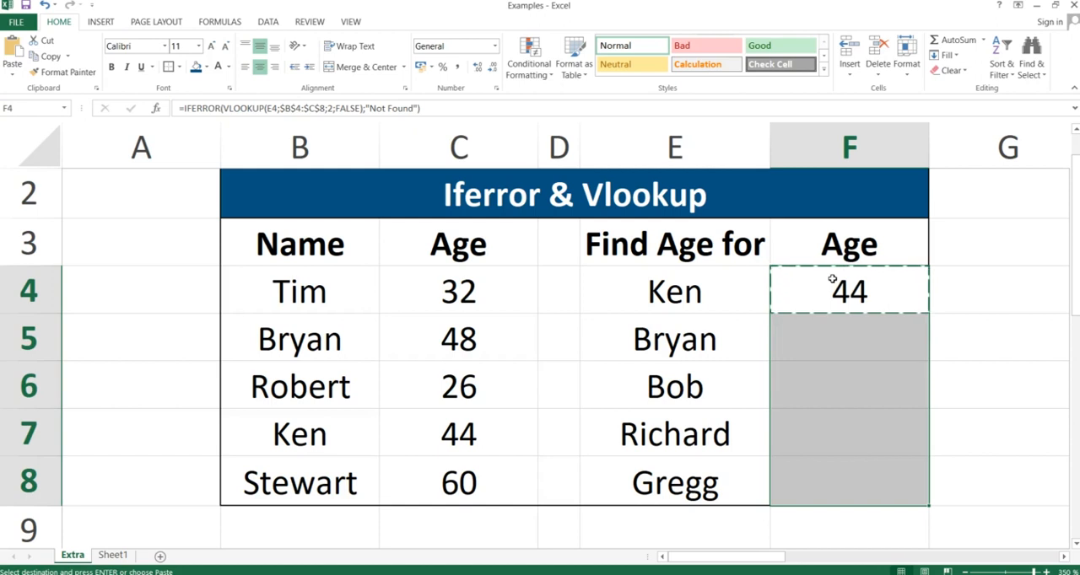
key(ctrl+alt+v)
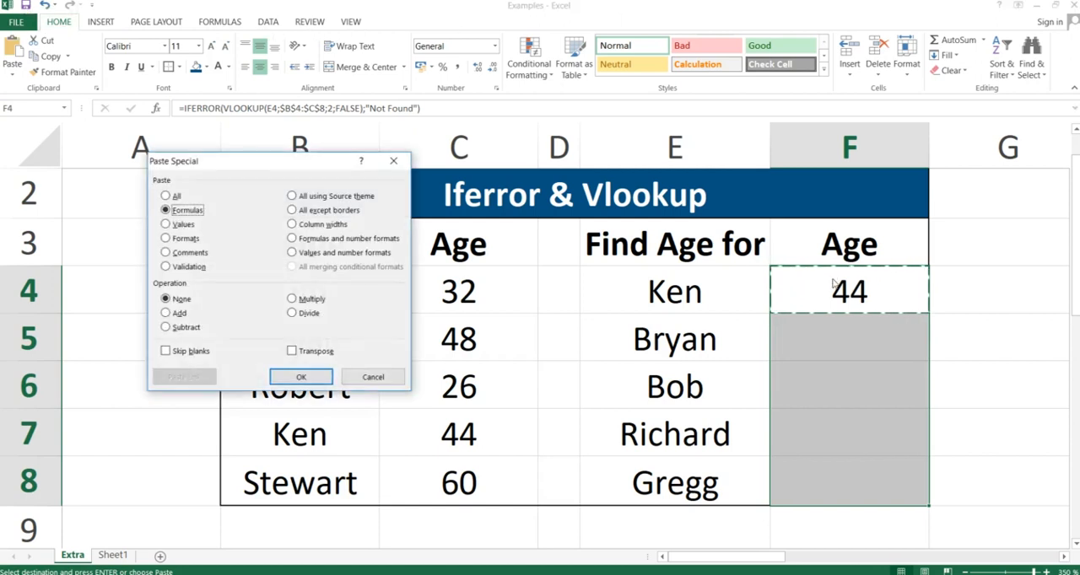
key(Return)
Check the results in F6:F8 against the names in column B and examine the fallback text in F6's formula.
key(Down)
key(Down)
key(Down)
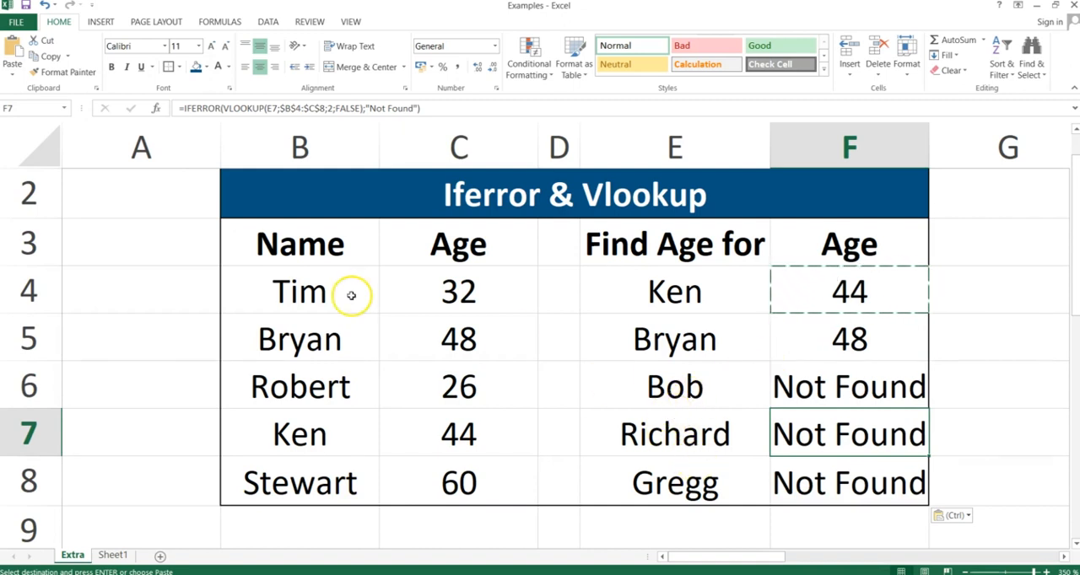
drag(297, 291, 303, 473)
click(818, 387)
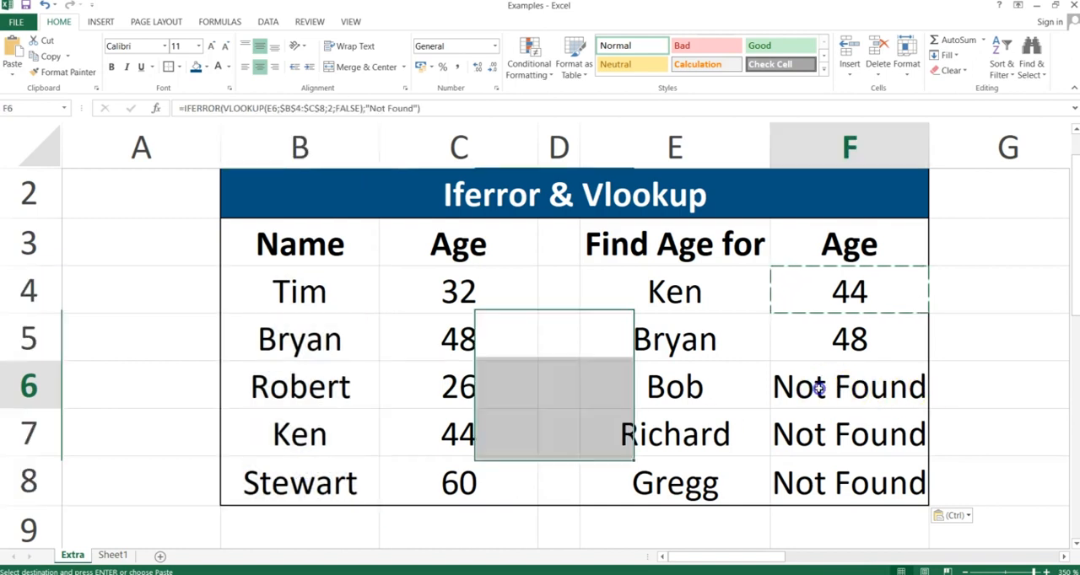
drag(818, 387, 828, 468)
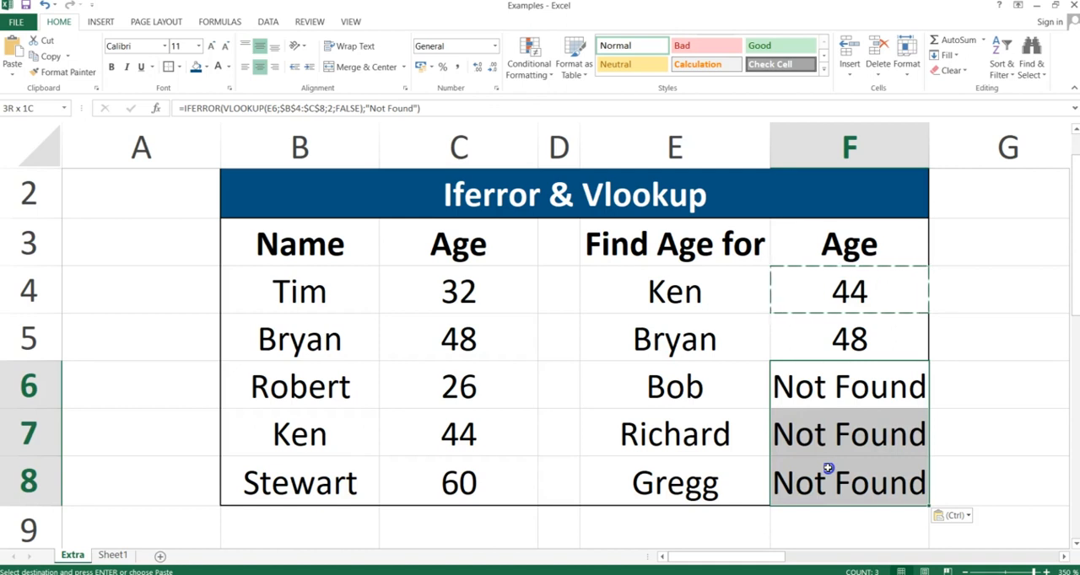
double_click(838, 386)
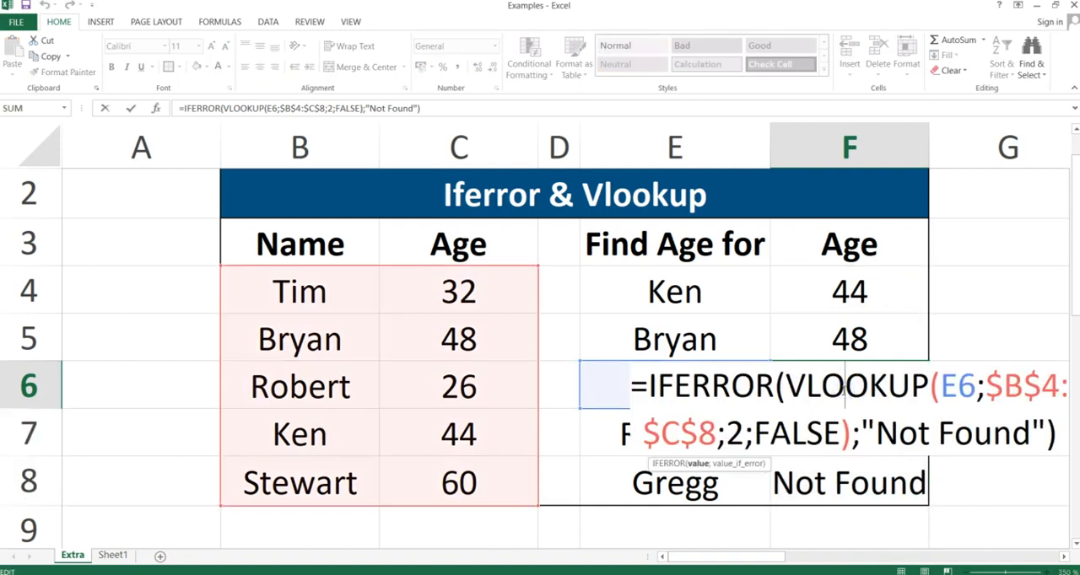
drag(864, 428, 1036, 422)
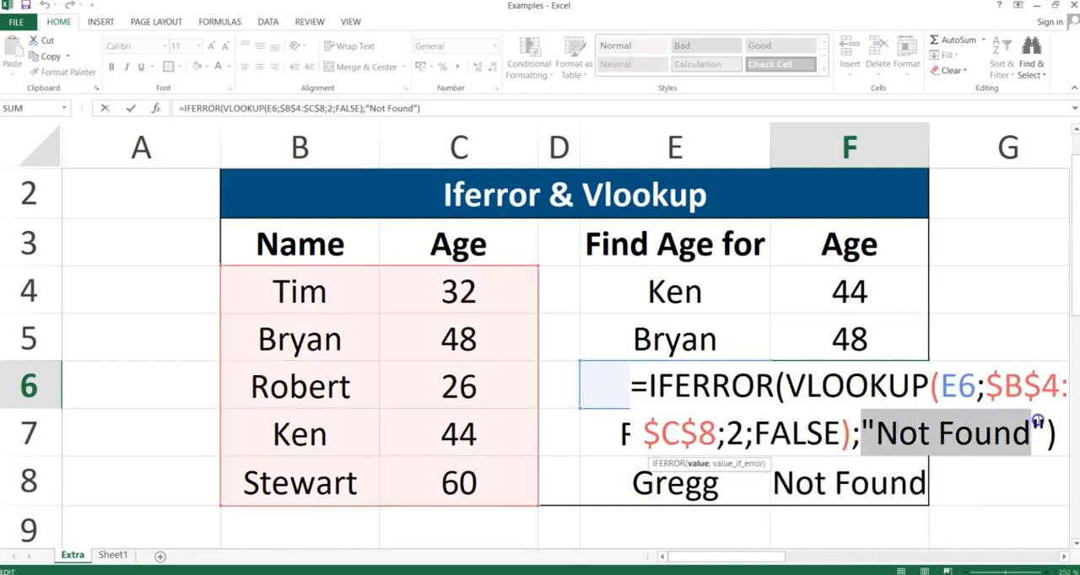
key(Return)
key(Up)
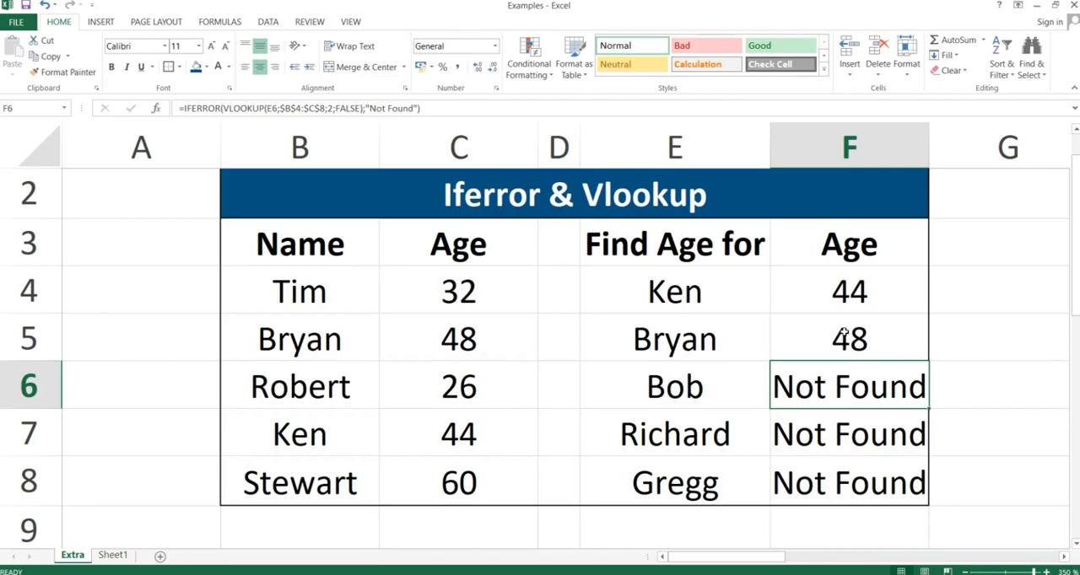
Switch to the PowerPoint slide show and advance to the Left & Len & Find slide.
key(alt+Tab)
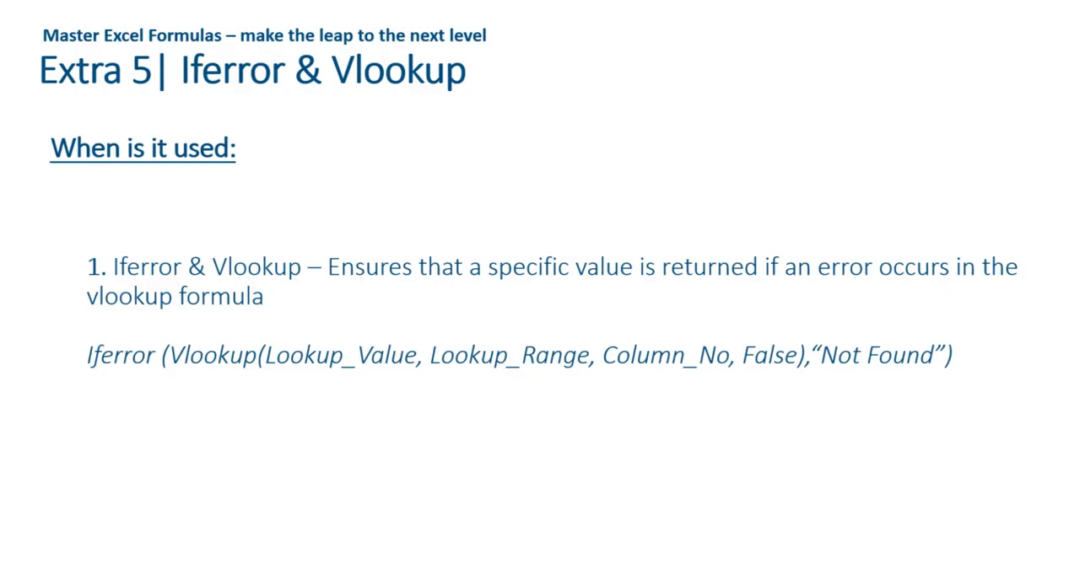
key(Right)
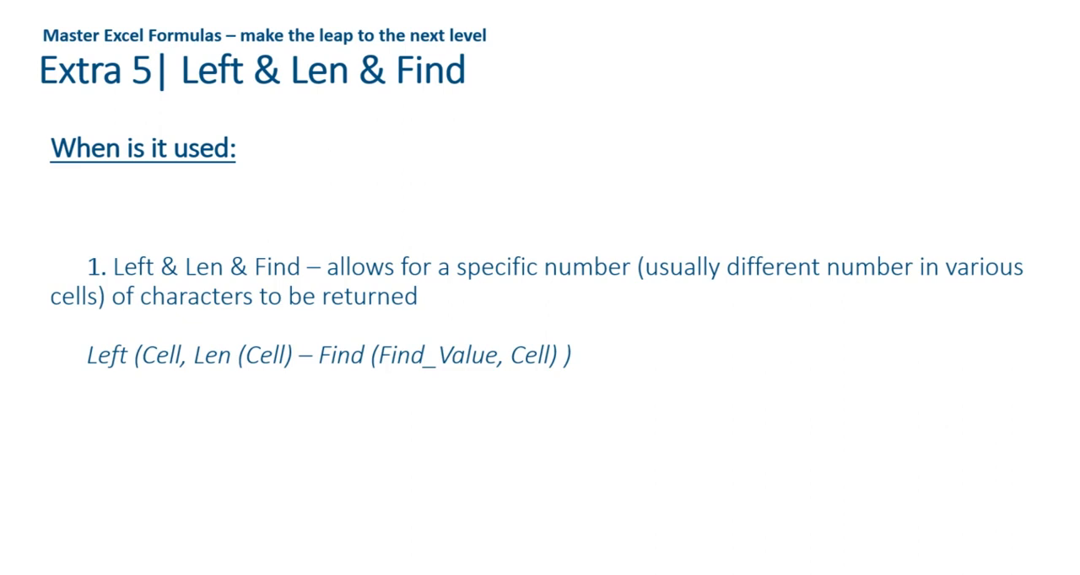
Switch back to the Examples workbook in Excel and select H4, below "What day is it today" in the Left & Len table.
key(alt+Tab)
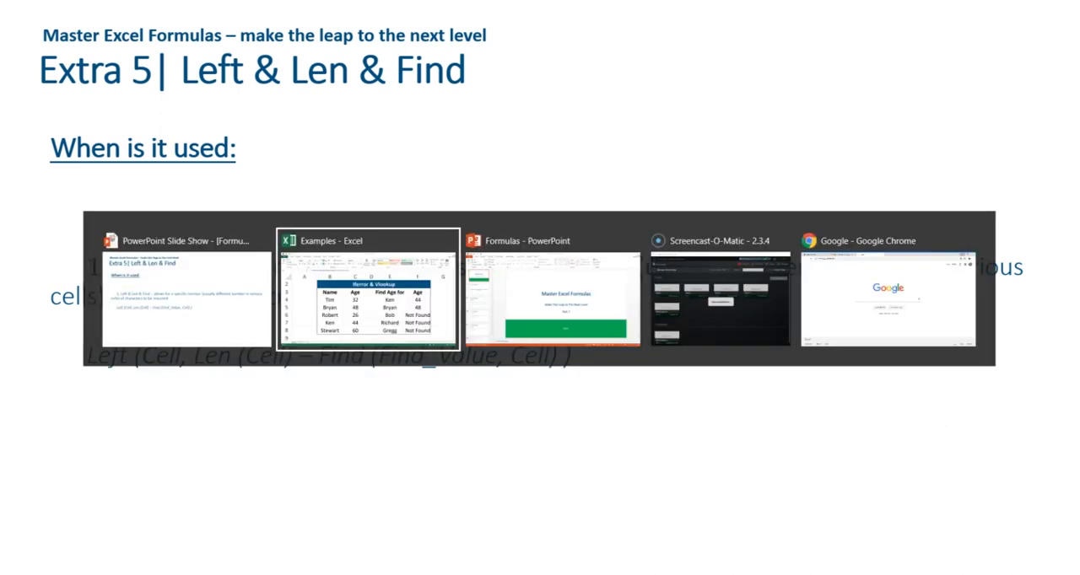
key(Right)
key(Right)
key(Right)
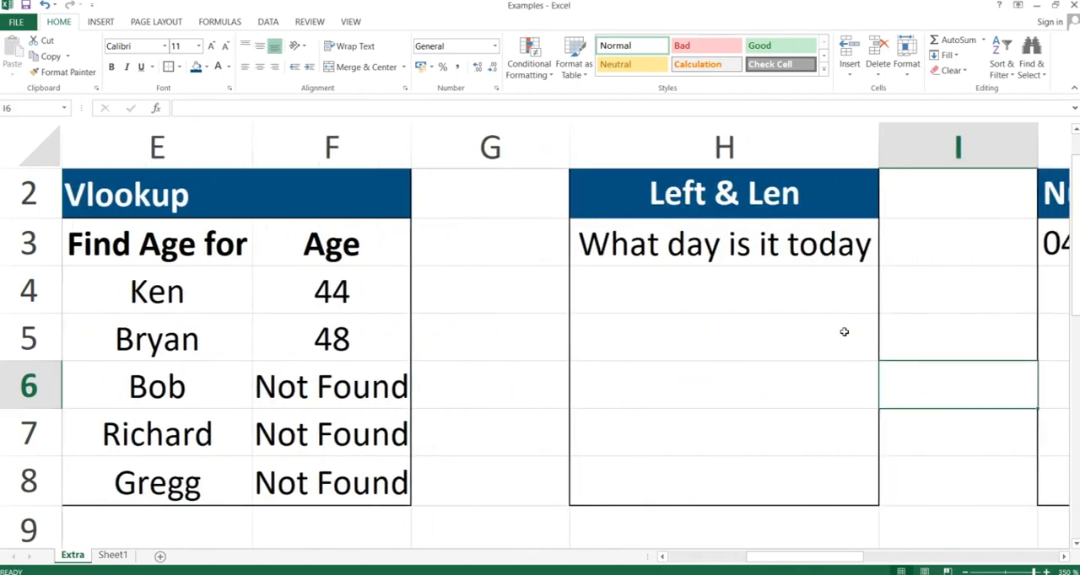
key(Left)
key(Up)
key(Up)
key(Up)
key(Up)
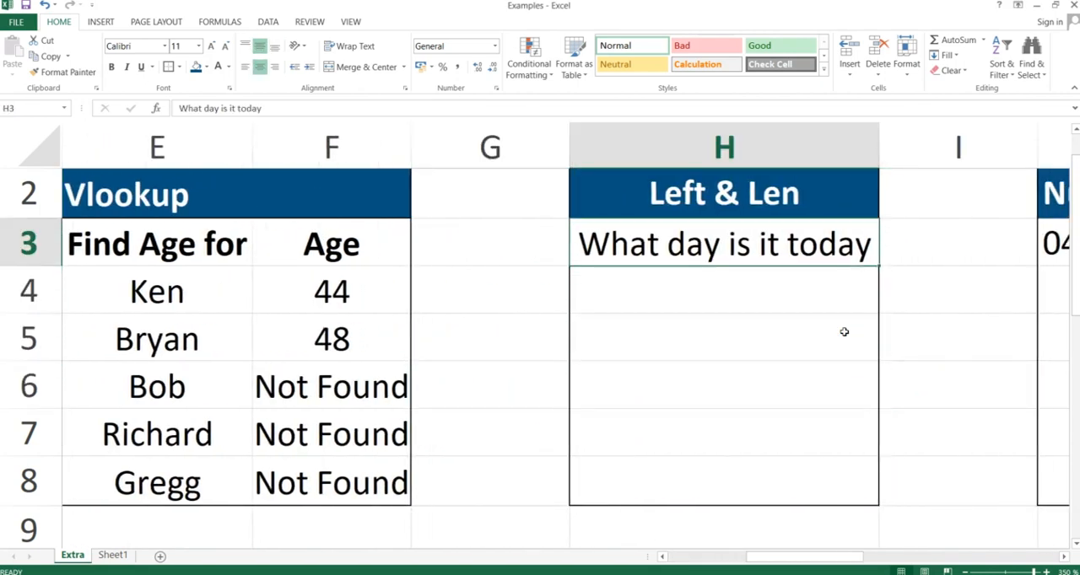
key(Down)
key(Down)
key(Up)
key(Up)
key(Down)
key(Up)
key(Down)
key(Down)
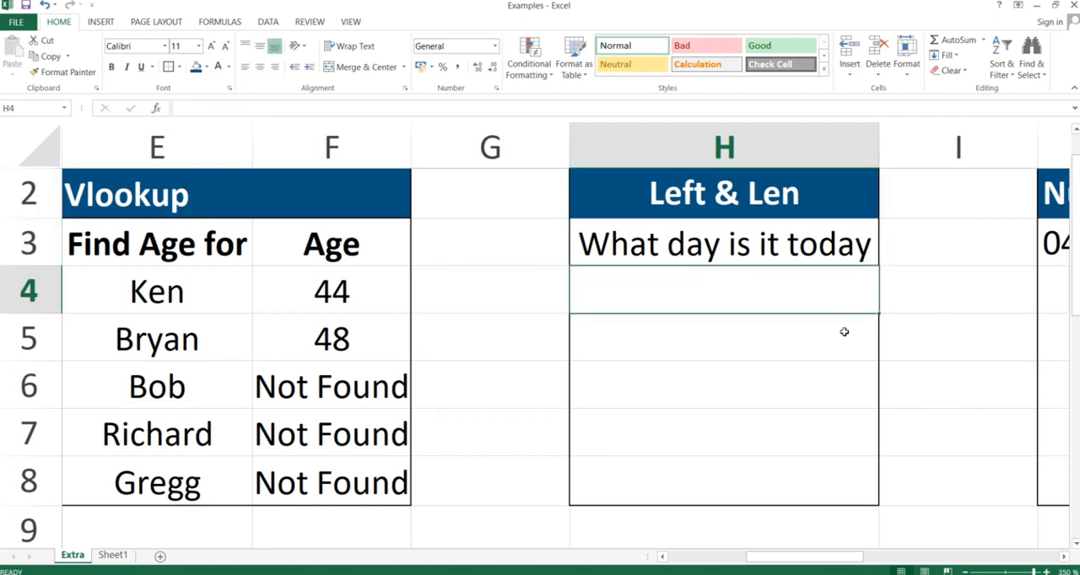
In H4, write the formula =left(H3,len(H3)-5) to cut the last five characters from the H3 text.
key(Up)
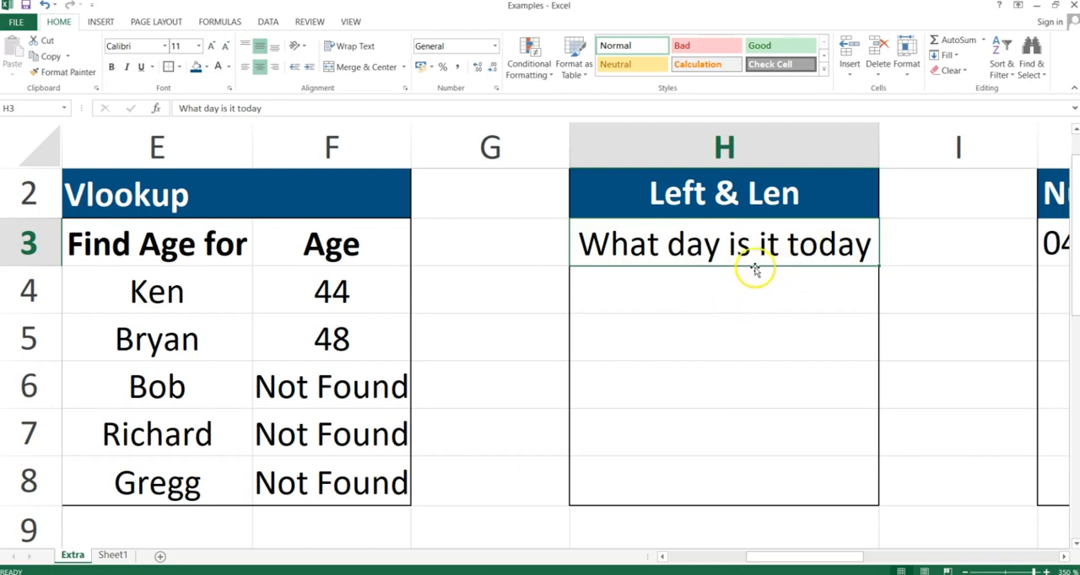
click(734, 281)
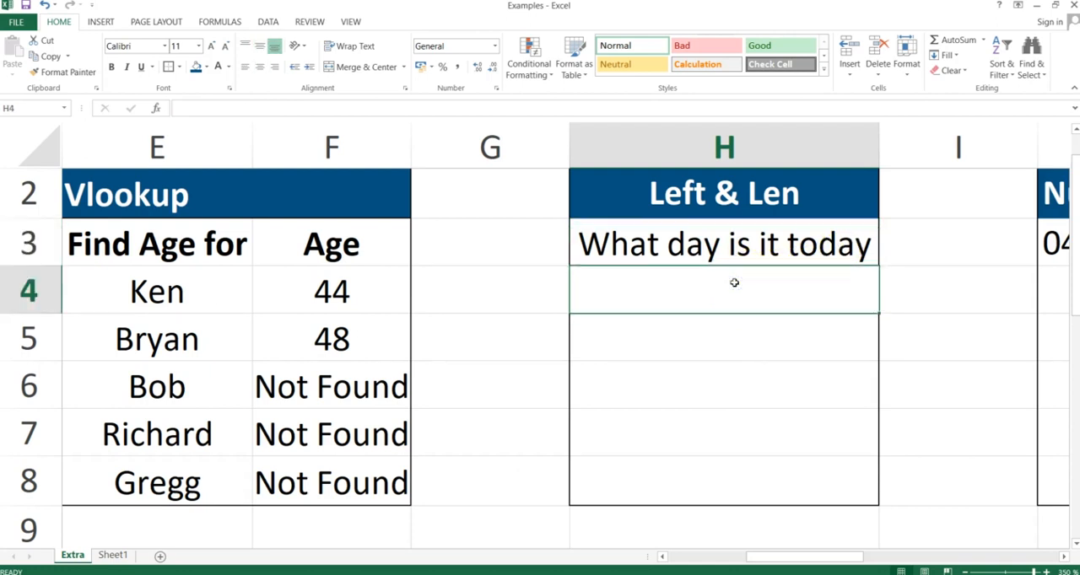
text(=)
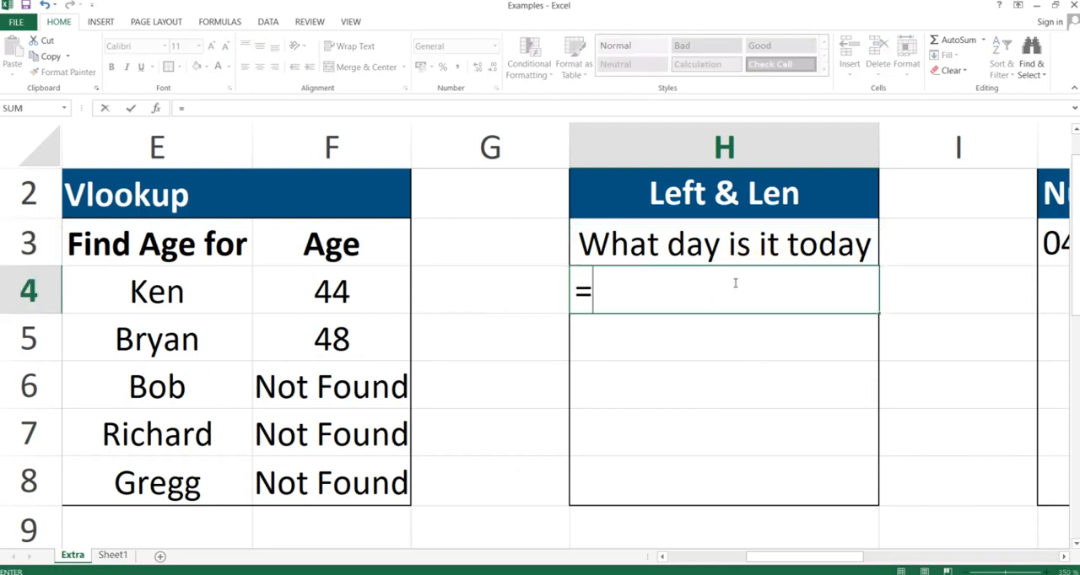
text(left)
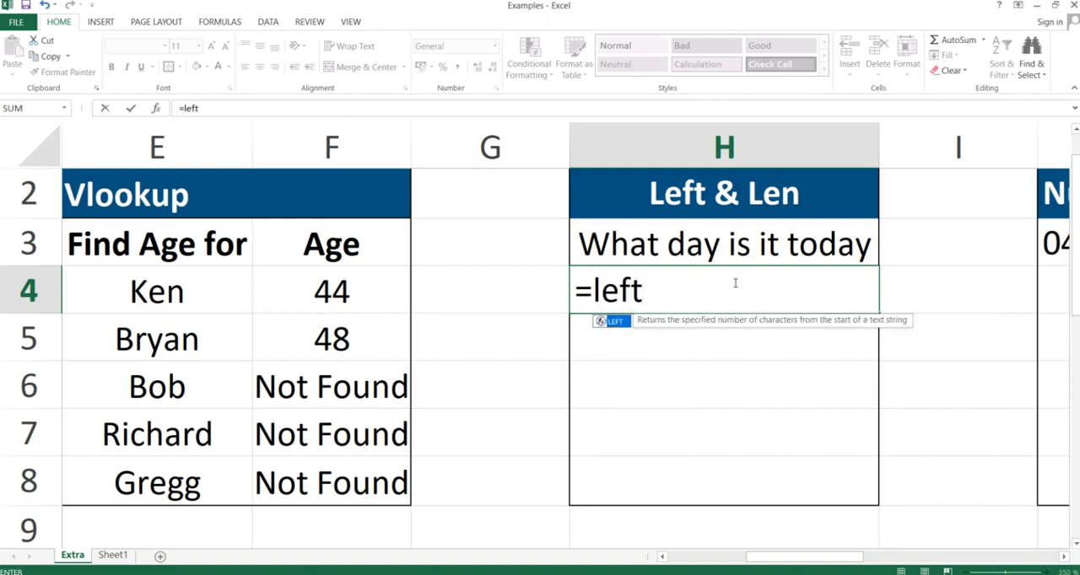
text(()
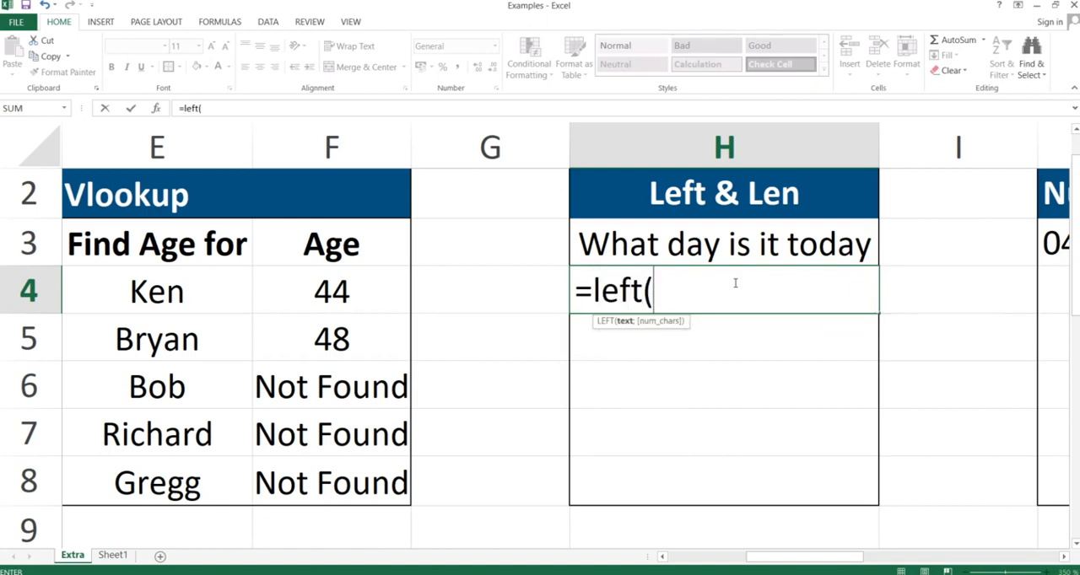
click(674, 241)
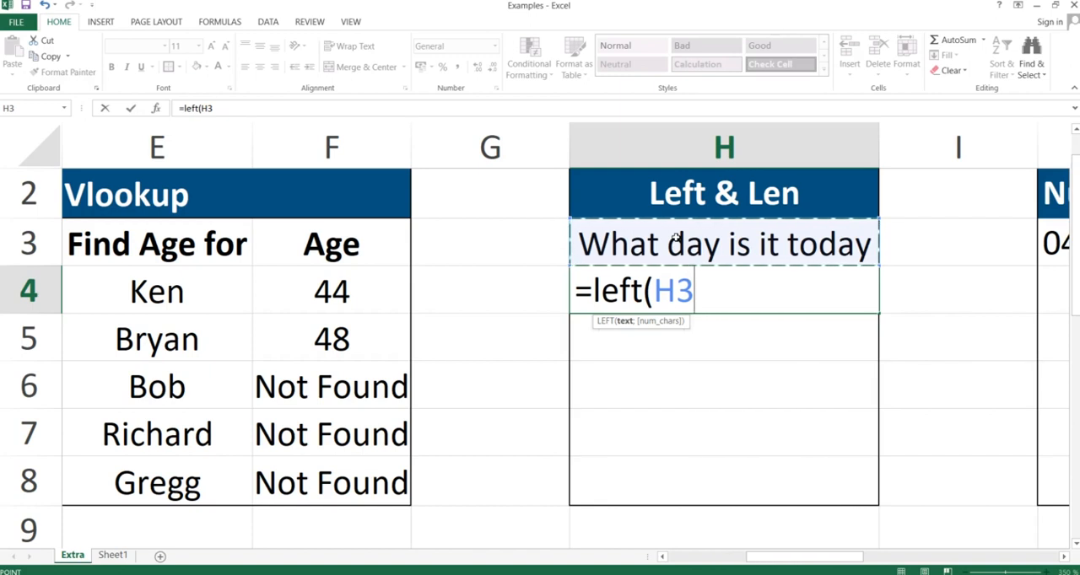
text(,len)
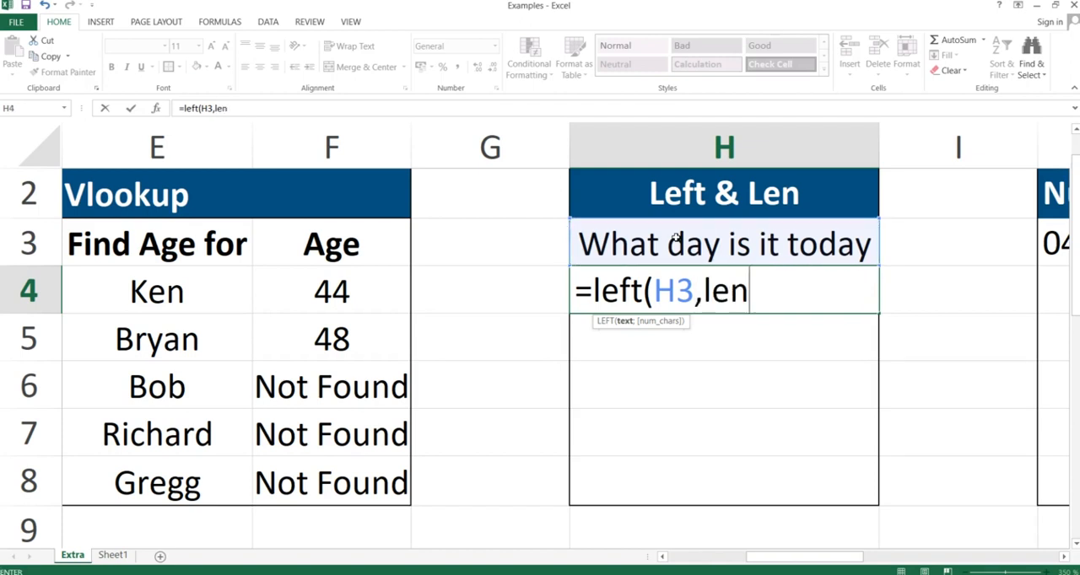
text(()
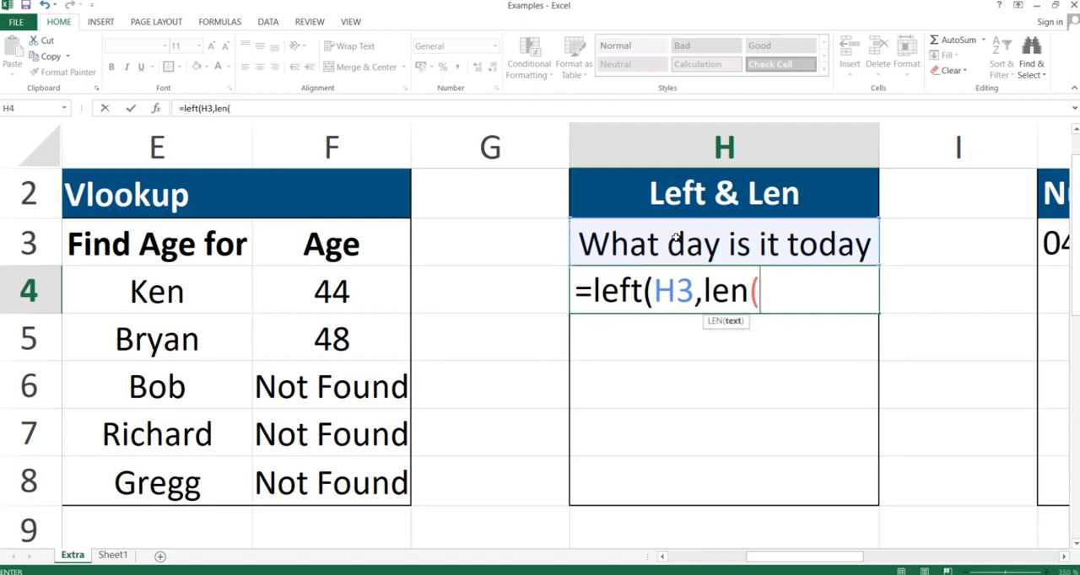
click(675, 238)
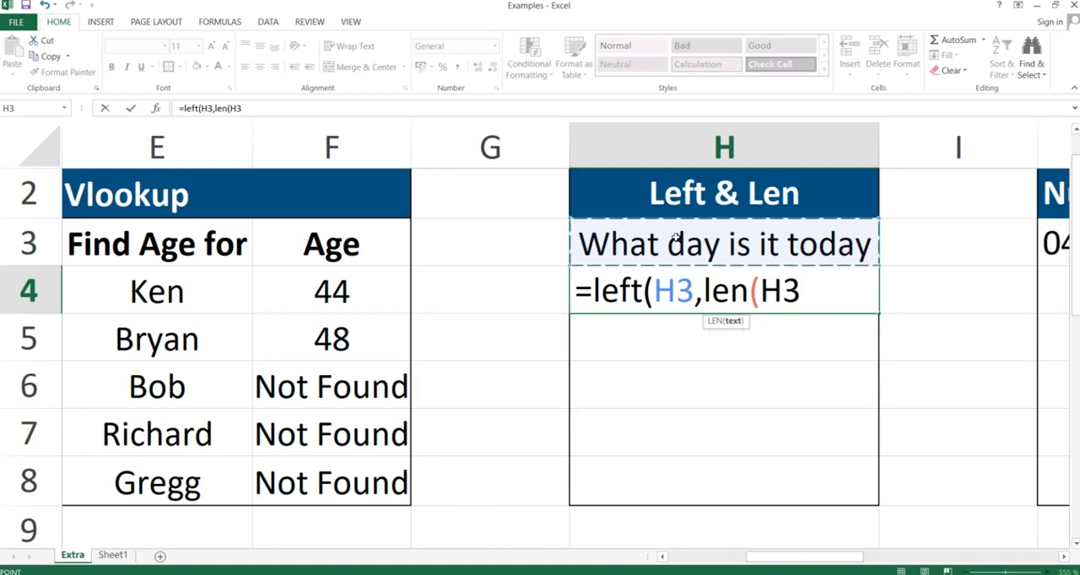
text())
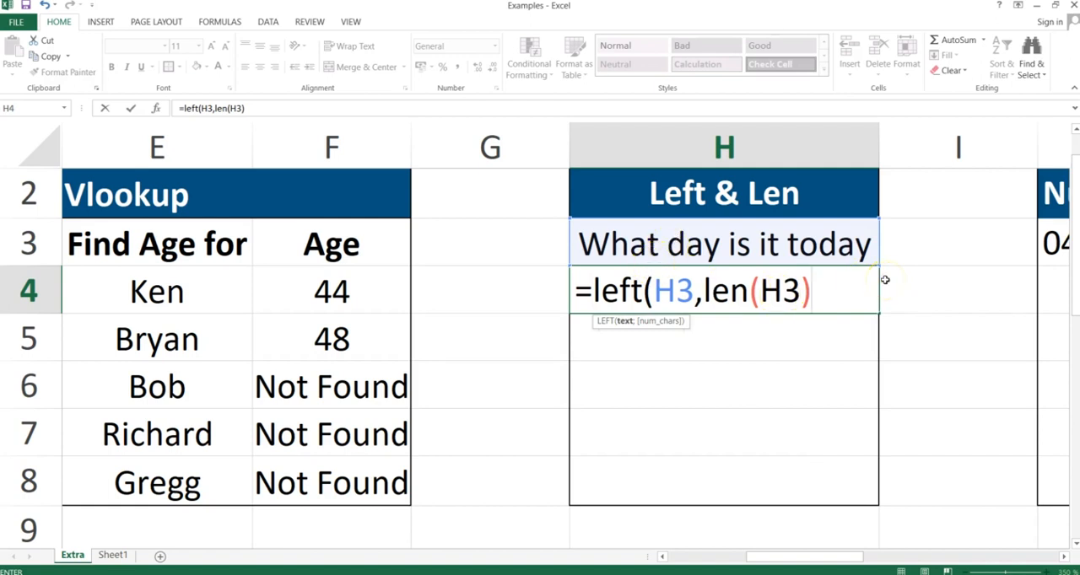
text(-)
text(5))
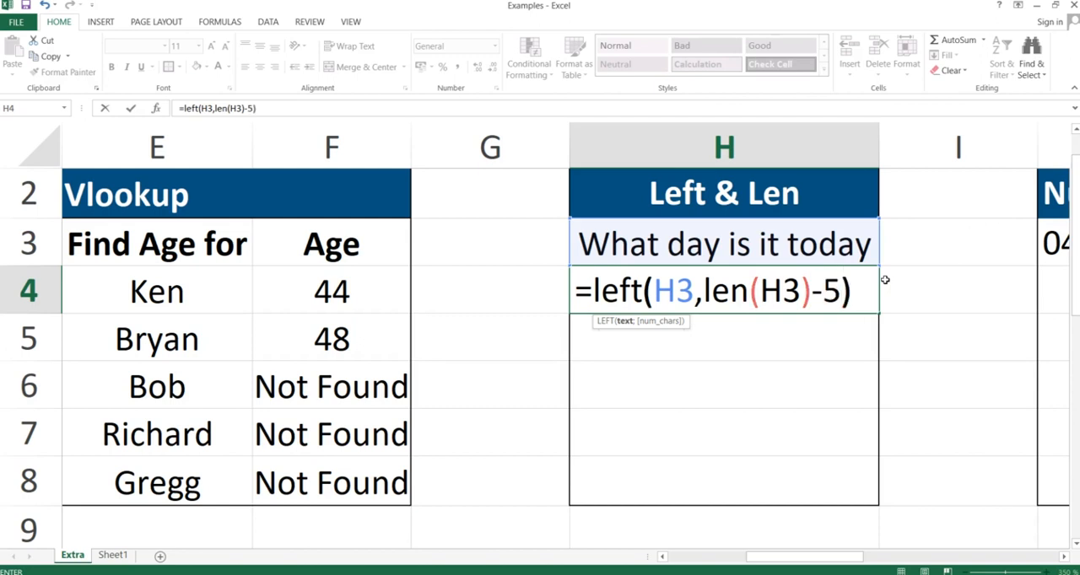
Replace the comma in H4's formula with a semicolon and commit =left(H3;len(H3)-5).
click(702, 302)
key(BackSpace)
text(;)
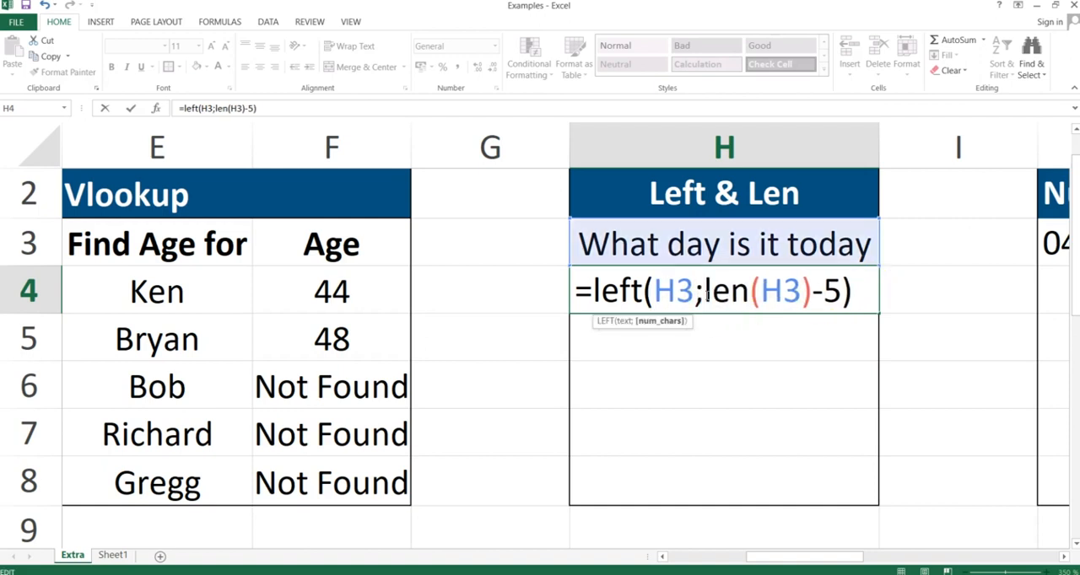
key(Return)
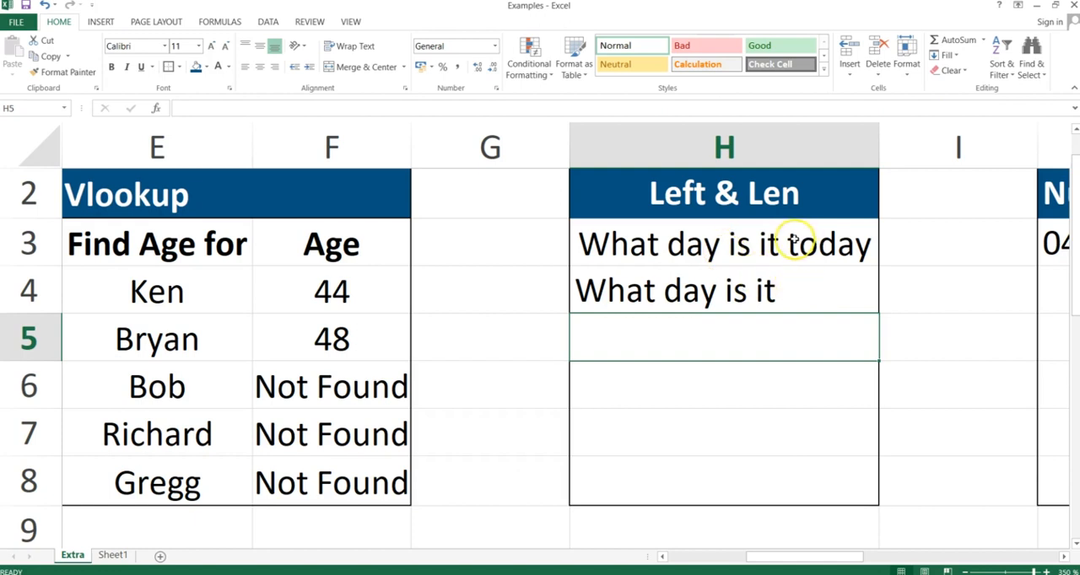
Examine the LEN(H3)-5 argument in H4's formula against the text in H3.
double_click(776, 288)
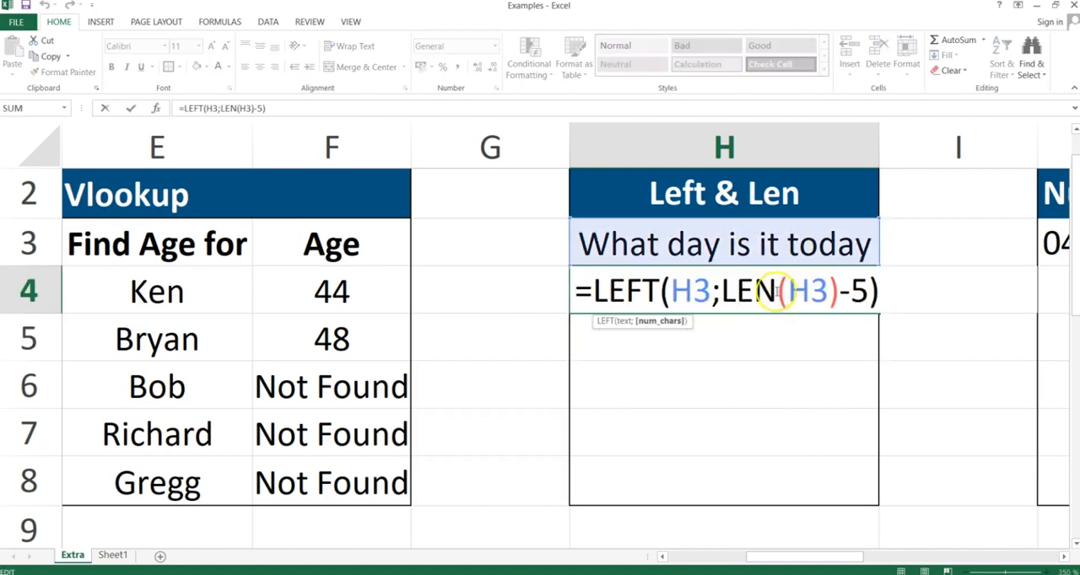
drag(723, 290, 860, 292)
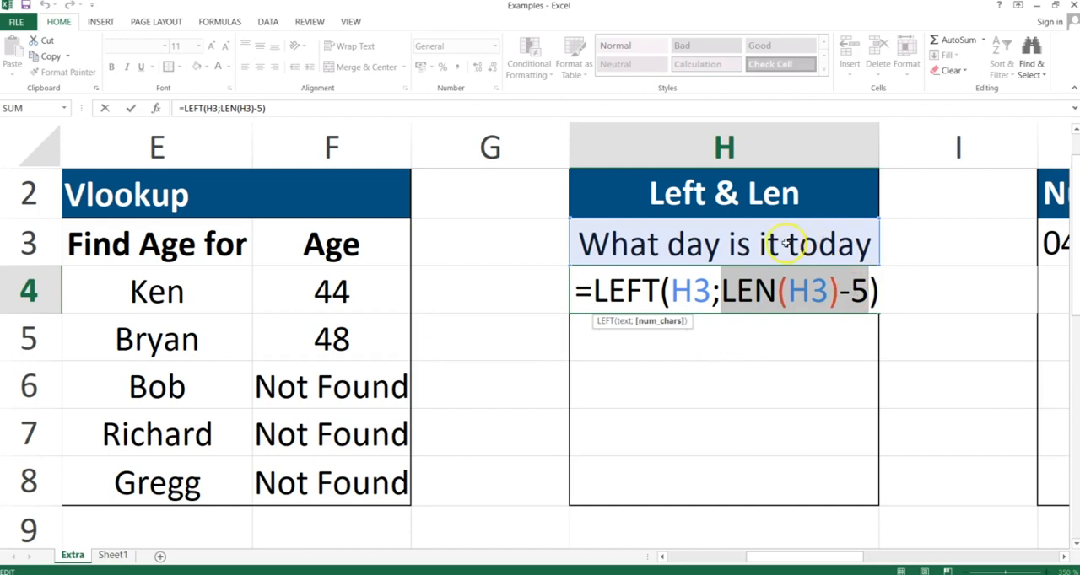
key(Return)
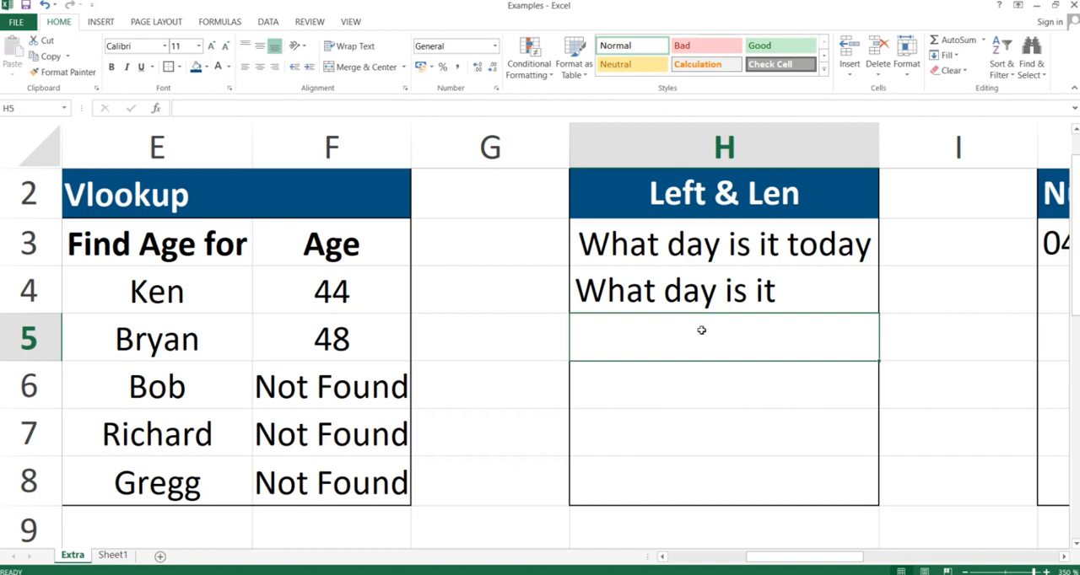
Begin a formula in H5 with =left(H3;len(H3), using the H3 text and its length.
text(=)
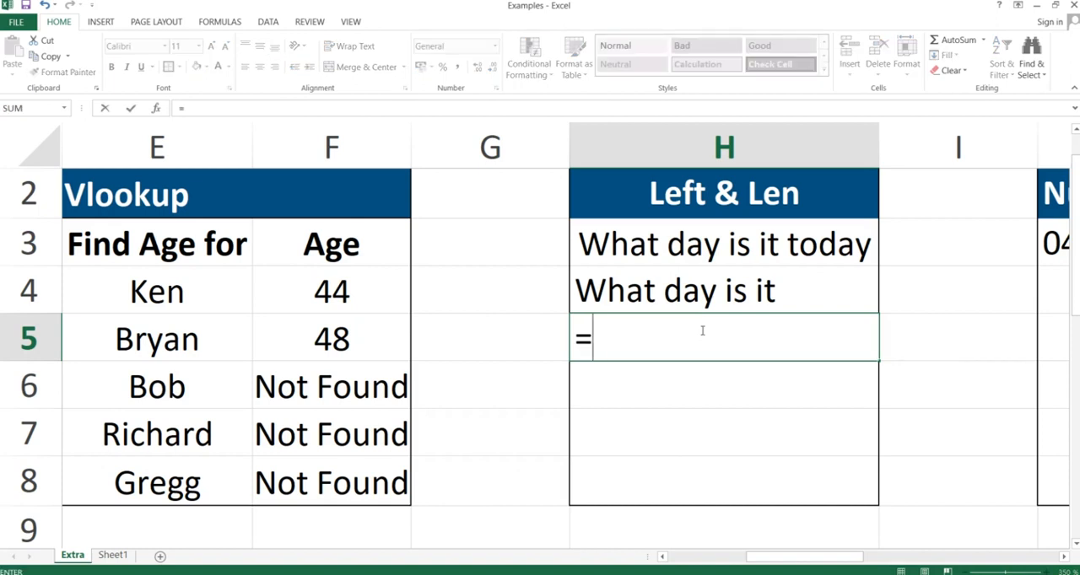
text(len)
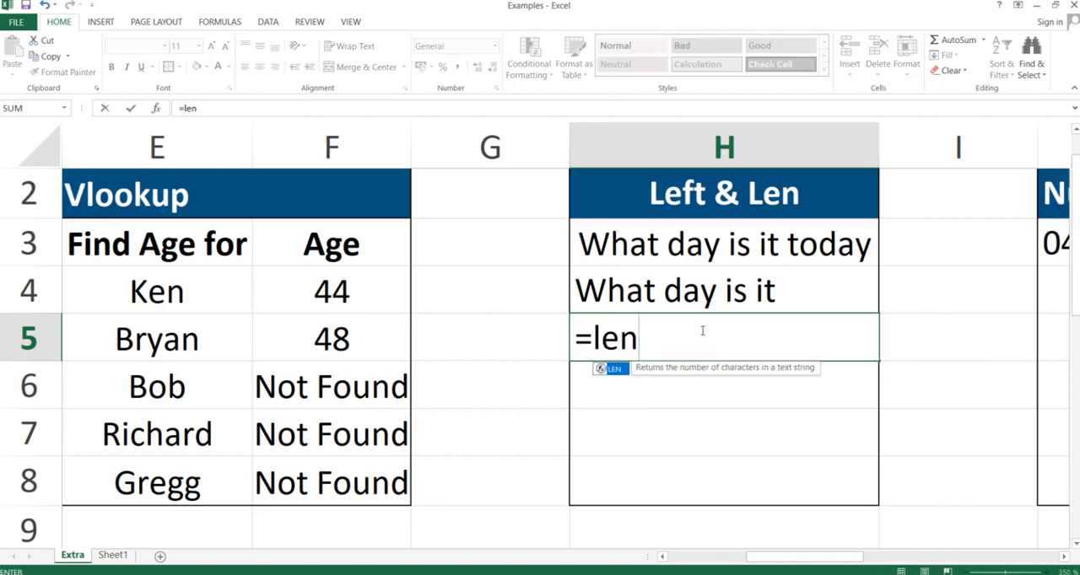
key(BackSpace)
text(ft()
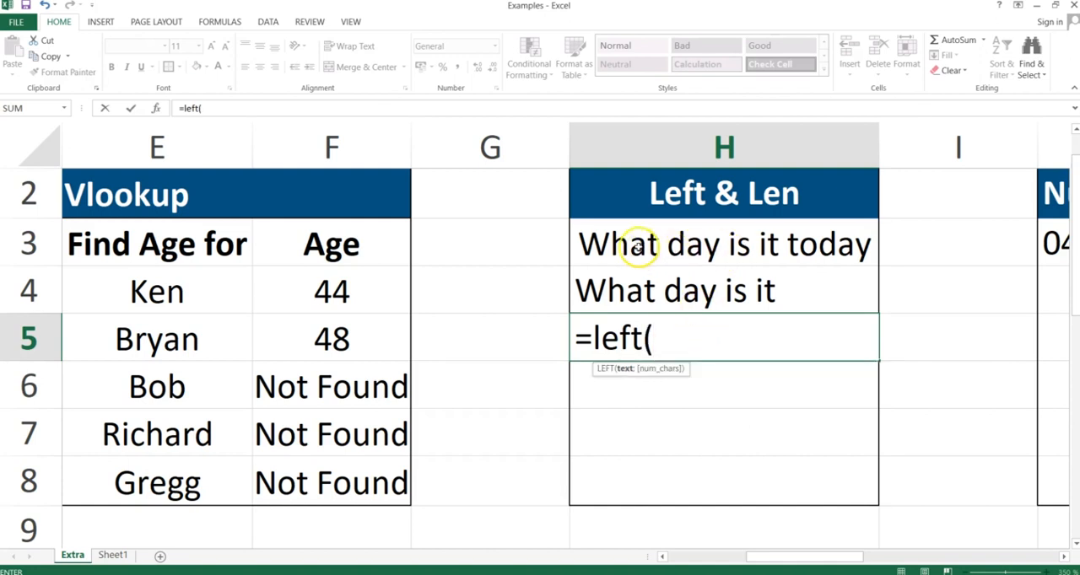
click(637, 245)
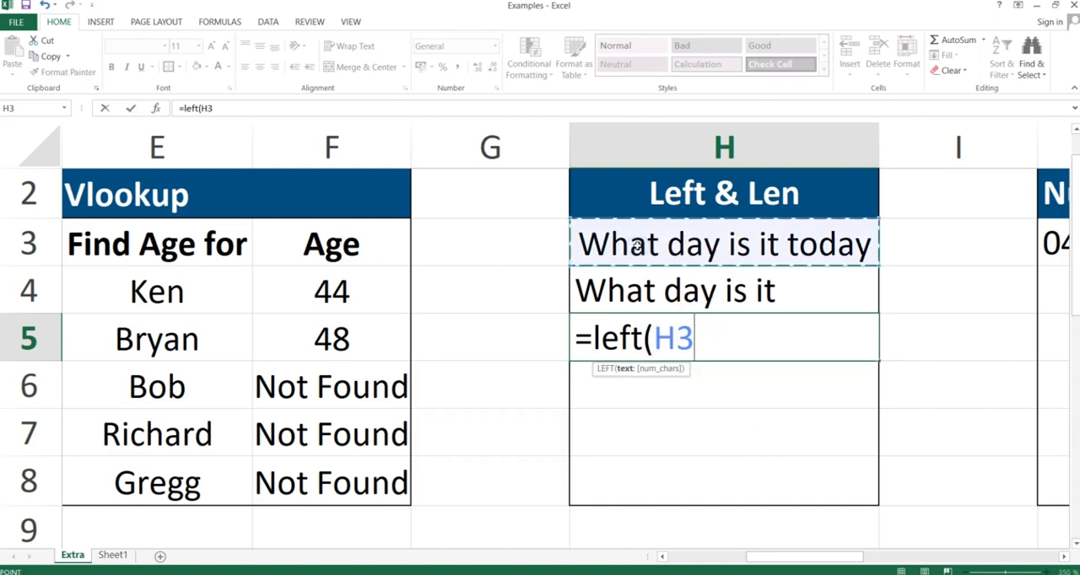
text(;)
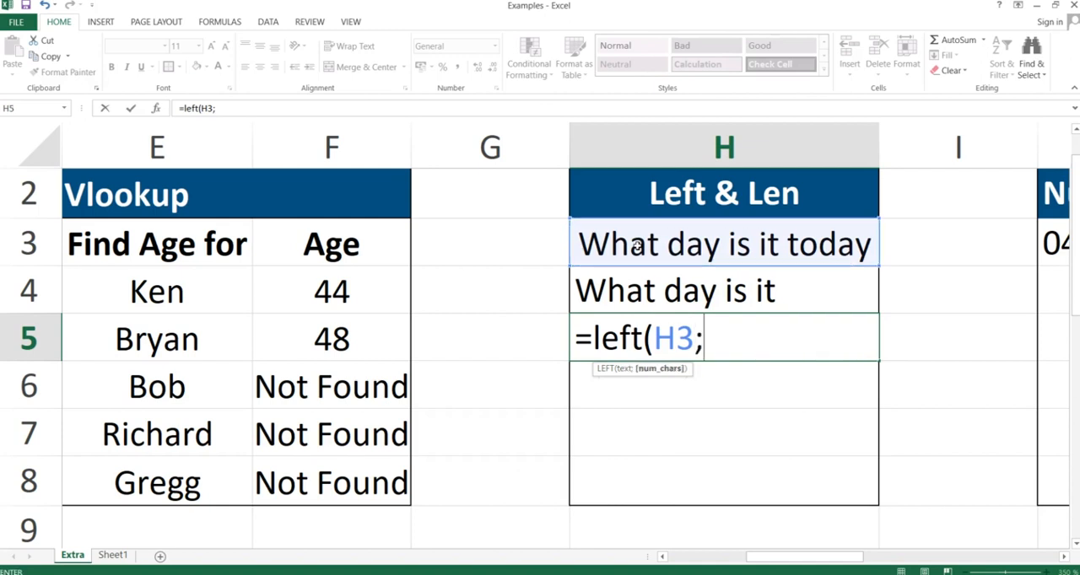
text(len)
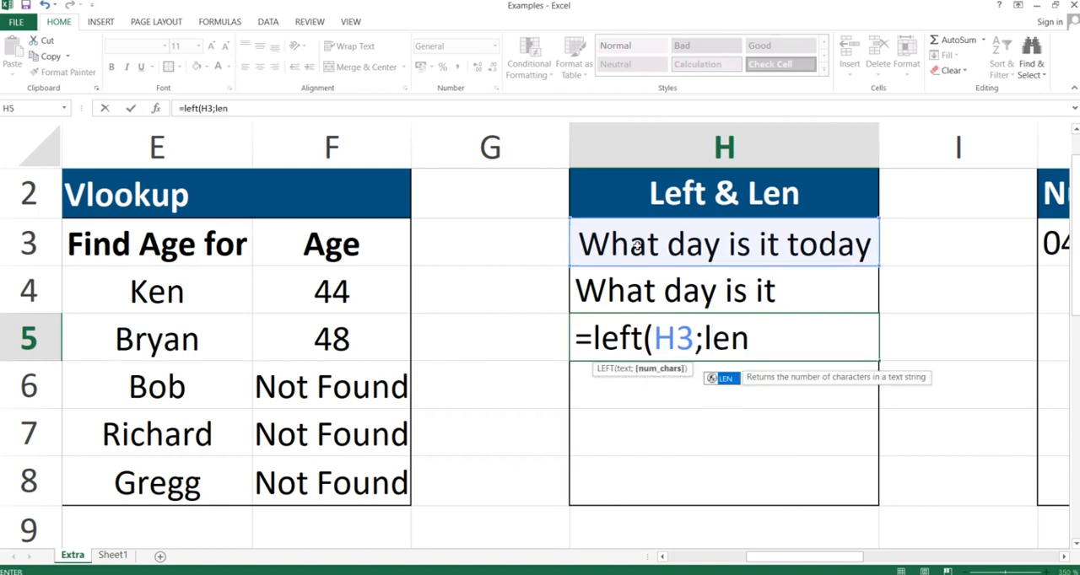
text(()
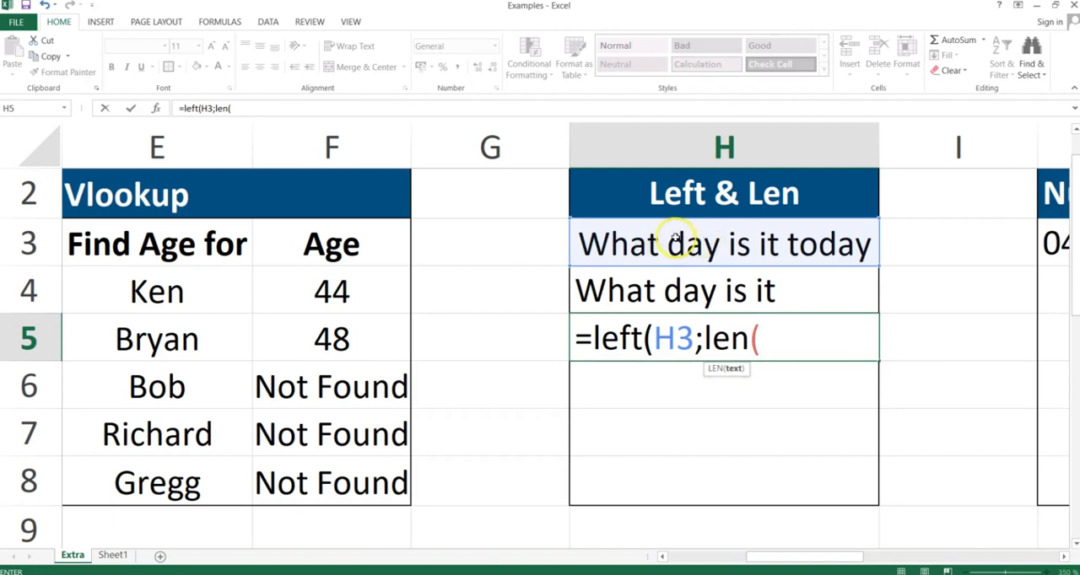
click(675, 239)
text())
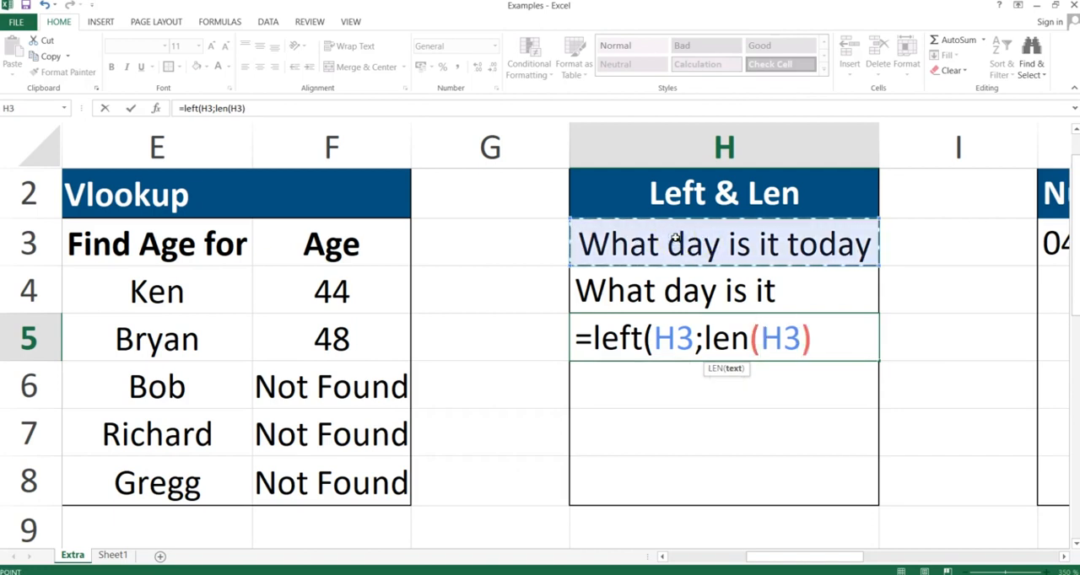
text(-)
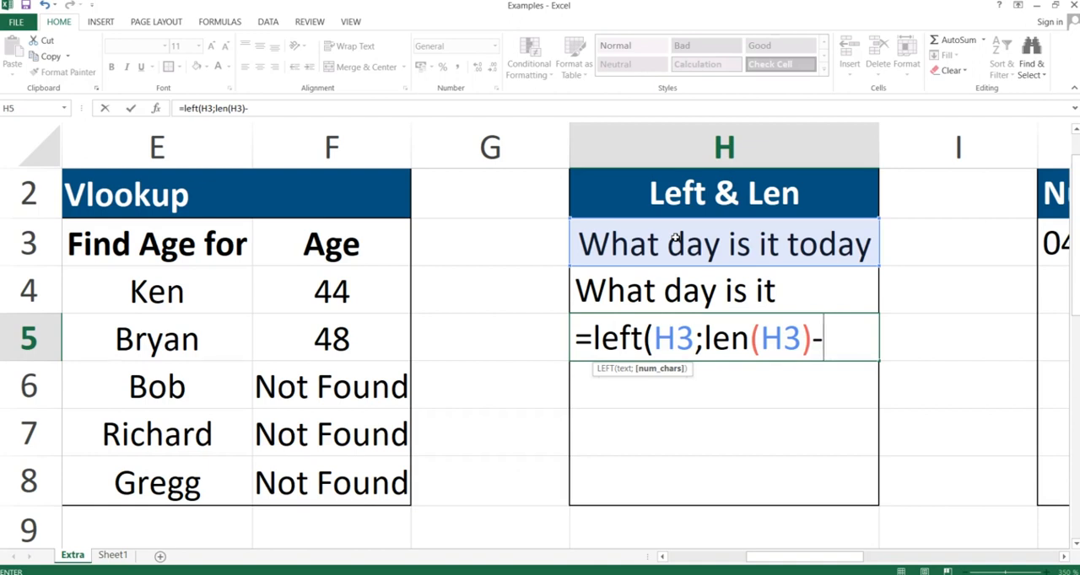
Complete H5's formula by subtracting find("d";H3;1) from the length, close the LEFT function and commit it.
text(find)
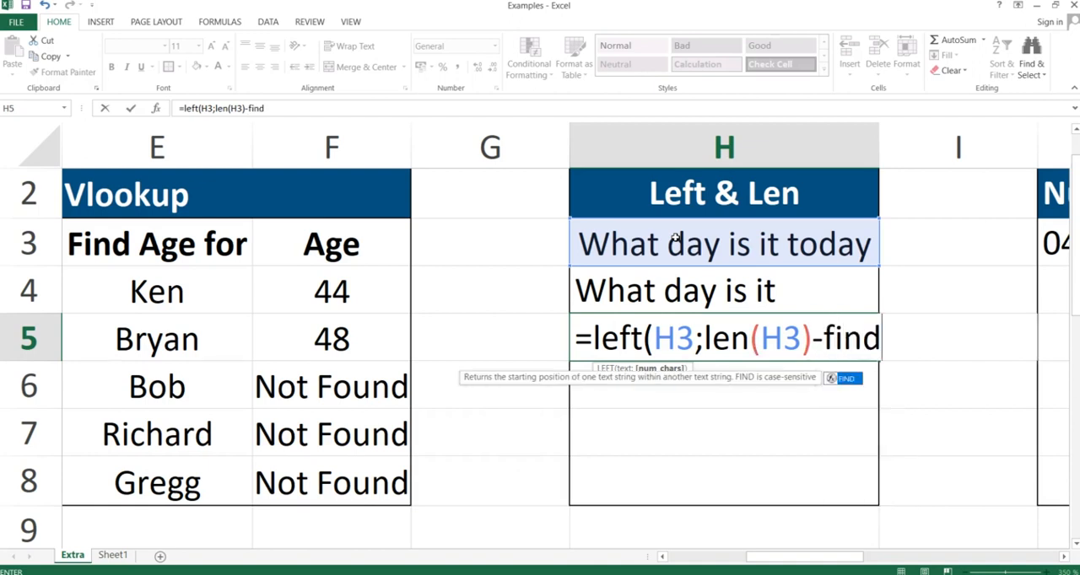
text(()
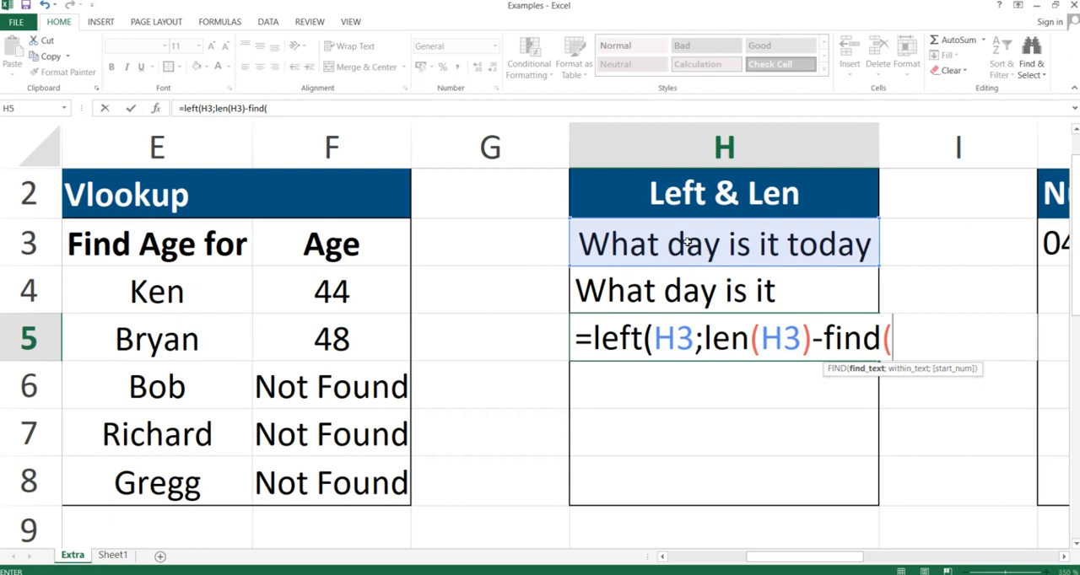
text("d)
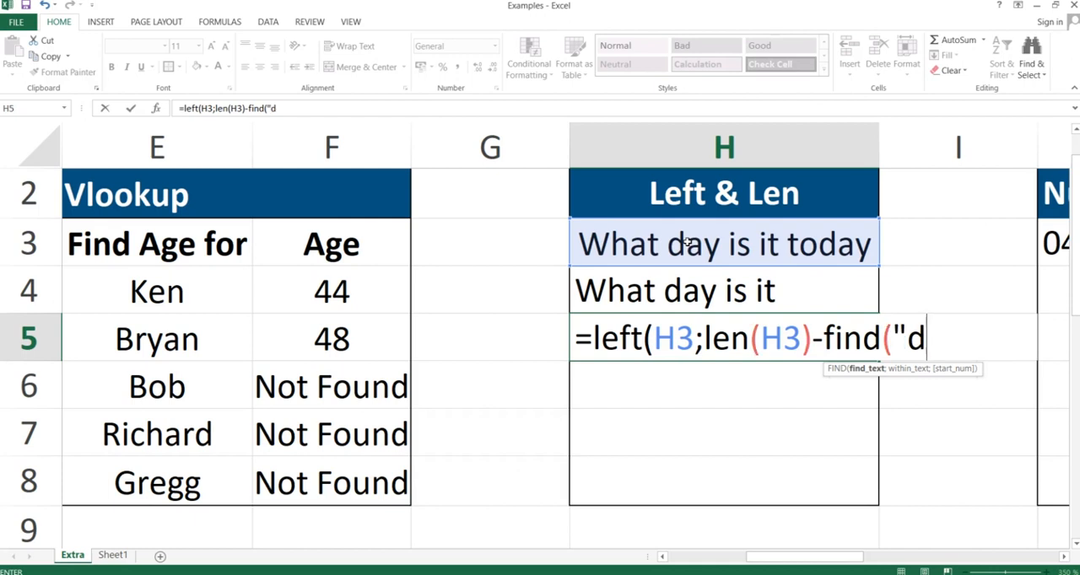
text(";)
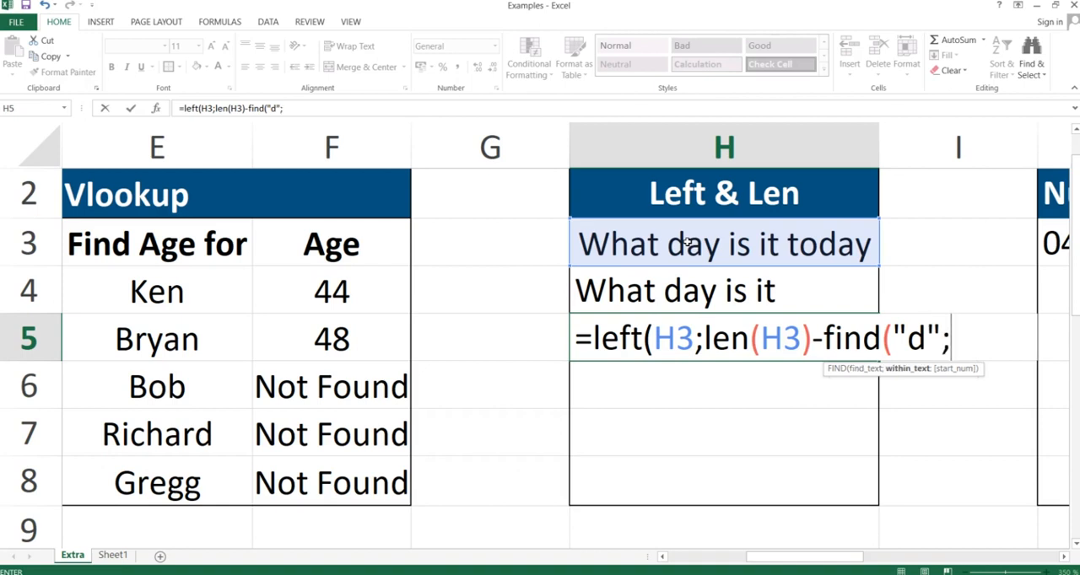
click(672, 243)
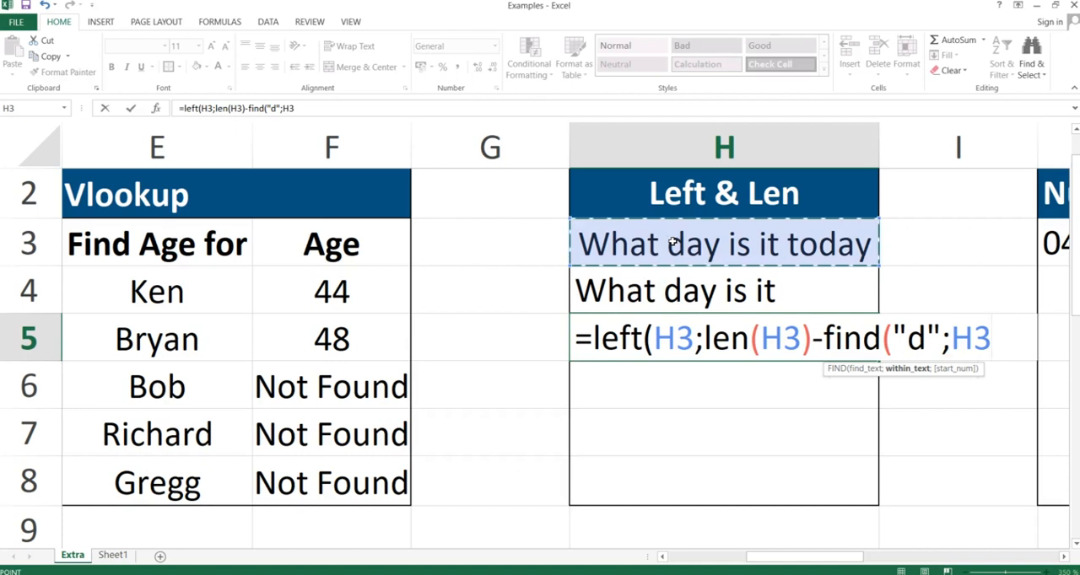
text(;1)
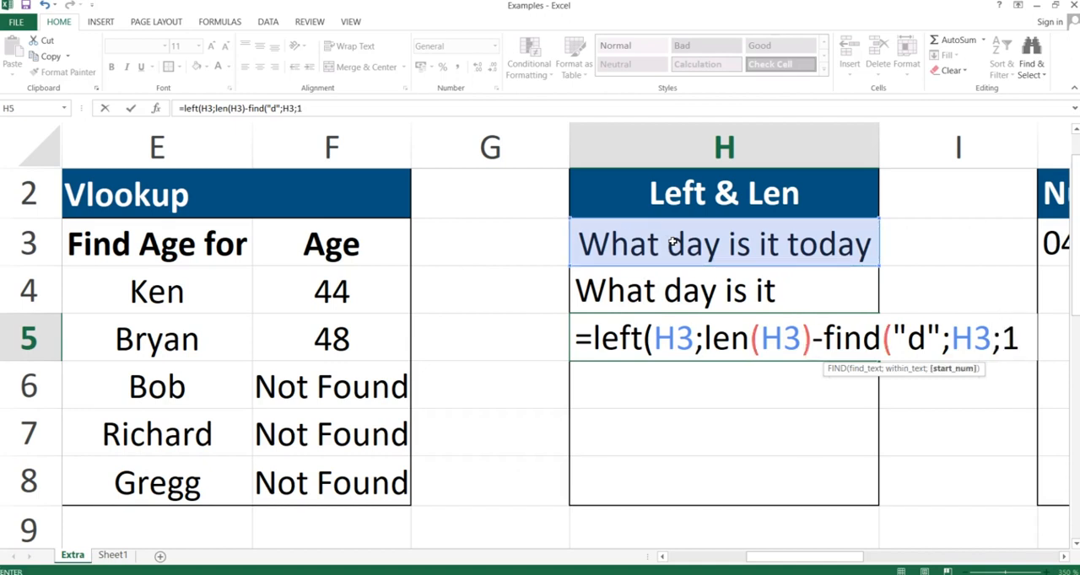
text()))
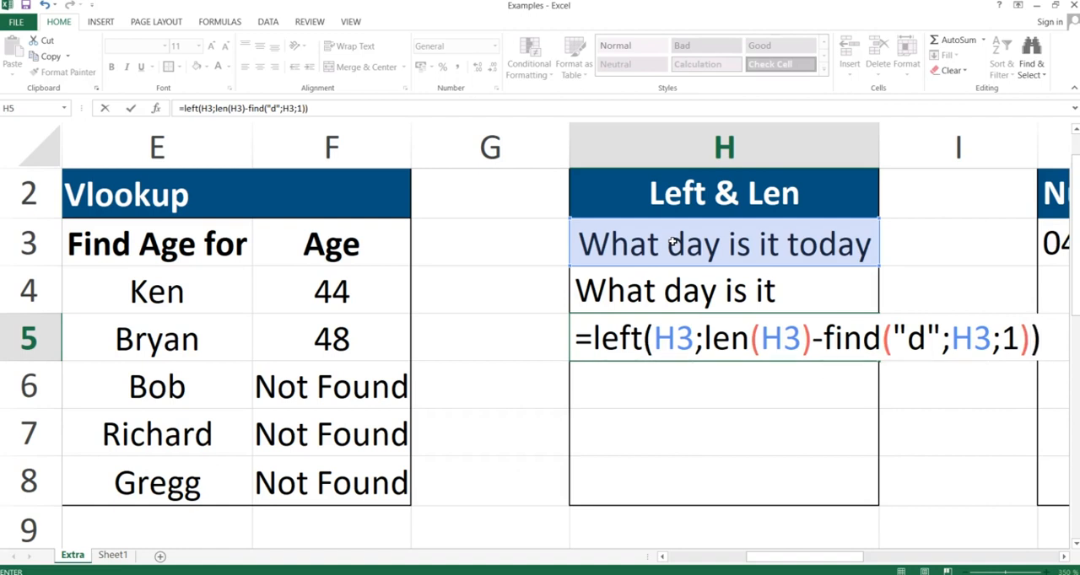
key(Return)
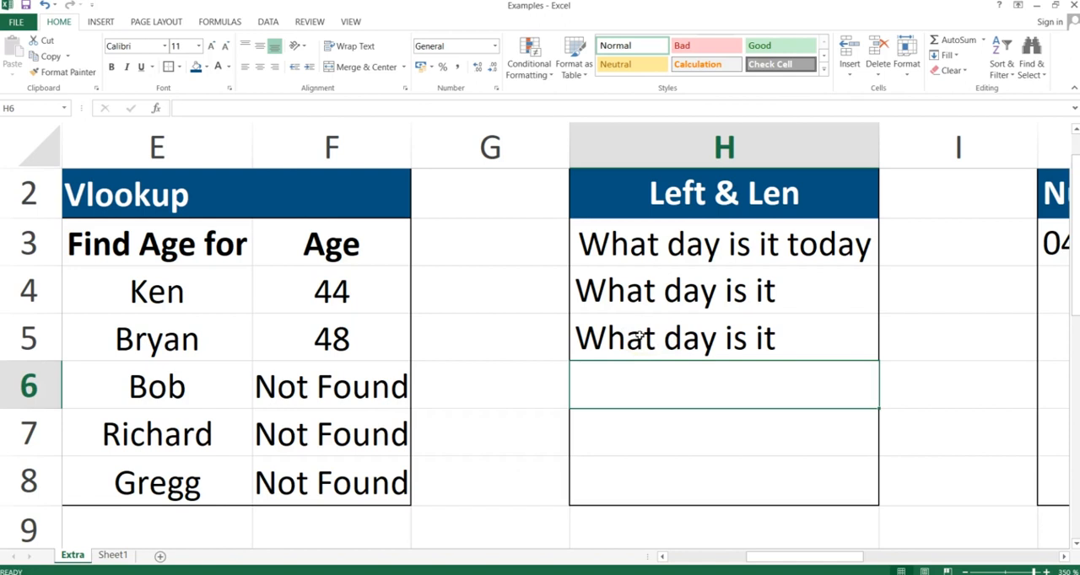
Examine the LEN(H3) and FIND("d";H3;1) parts of H5's formula, leaving the formula as it is.
double_click(714, 331)
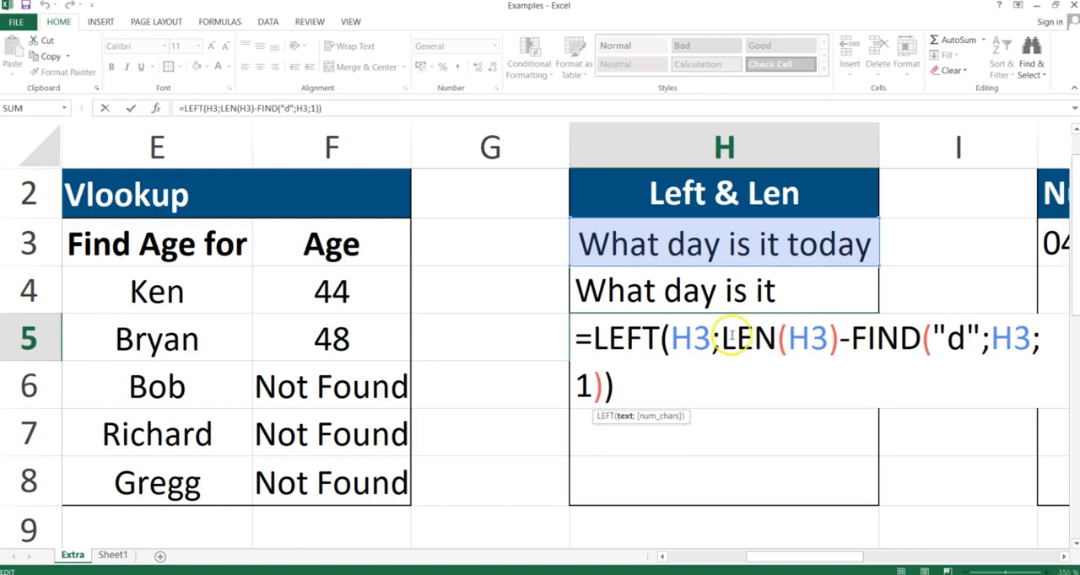
drag(719, 337, 838, 347)
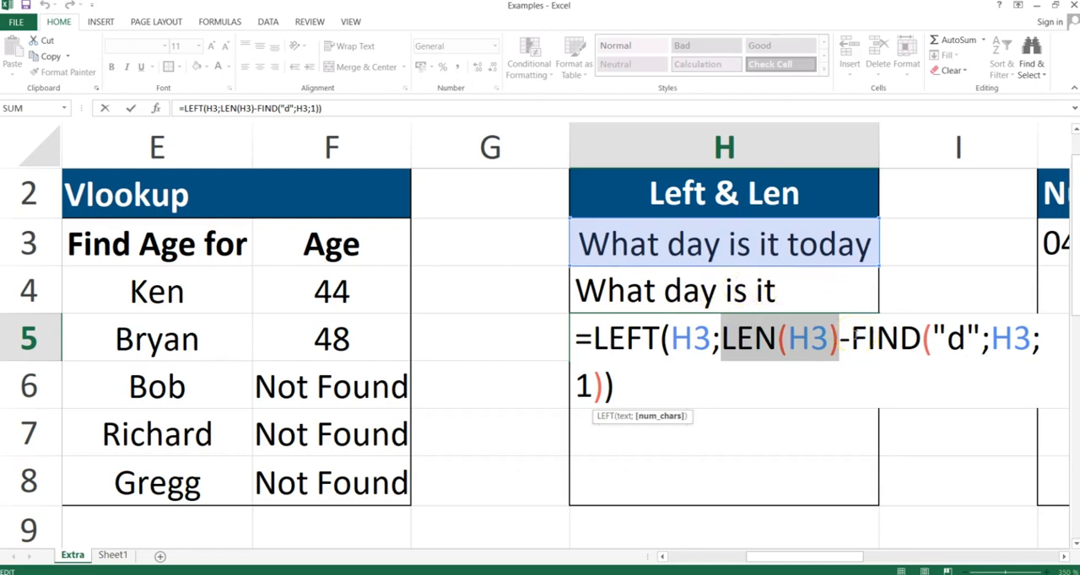
click(854, 337)
drag(853, 337, 972, 372)
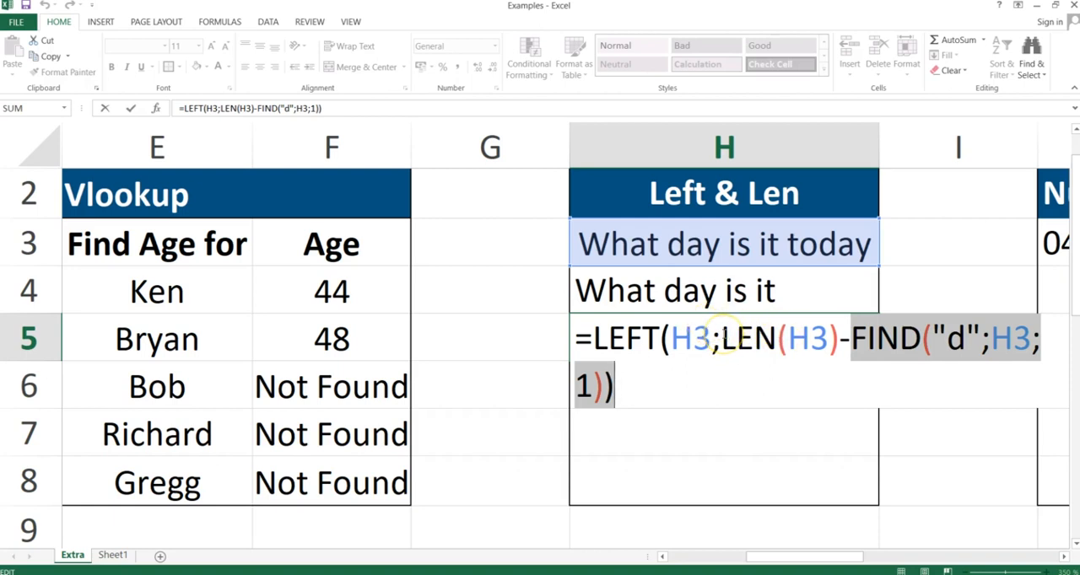
click(723, 335)
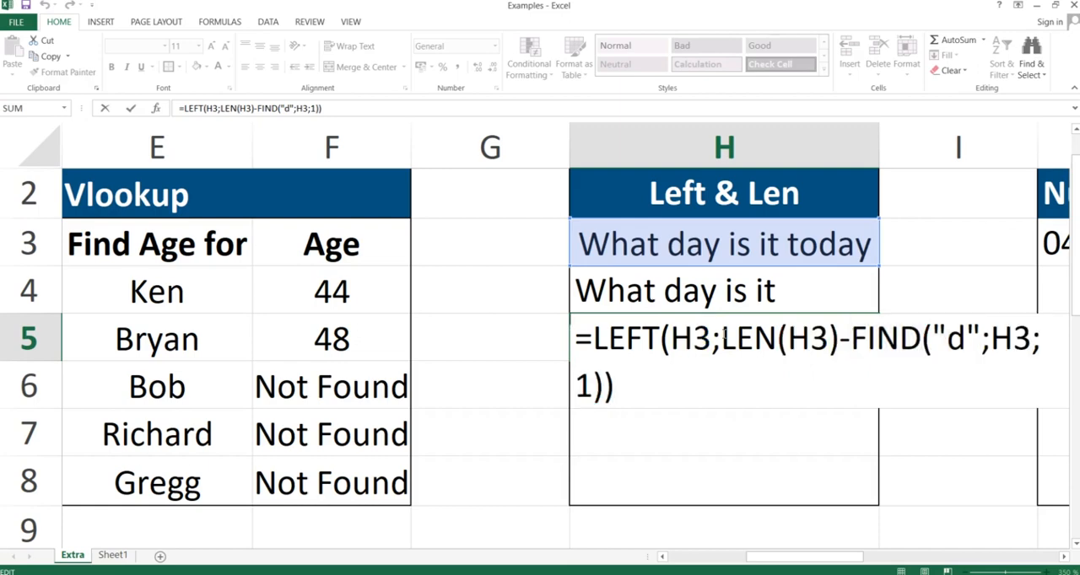
key(Return)
Compare the formulas in H4 and H5 with the H3 text, checking the space before "today".
click(726, 293)
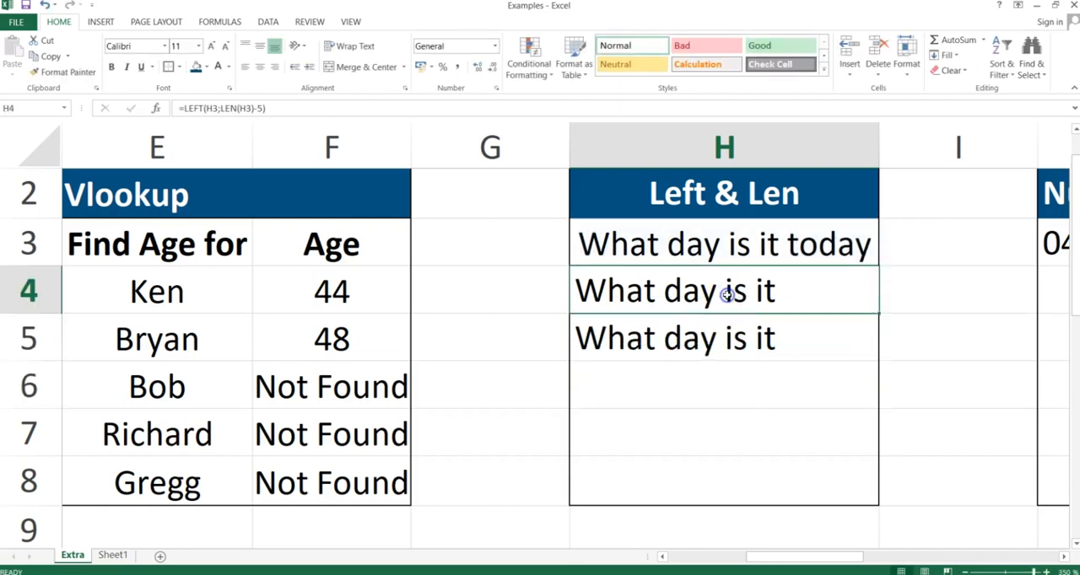
click(727, 338)
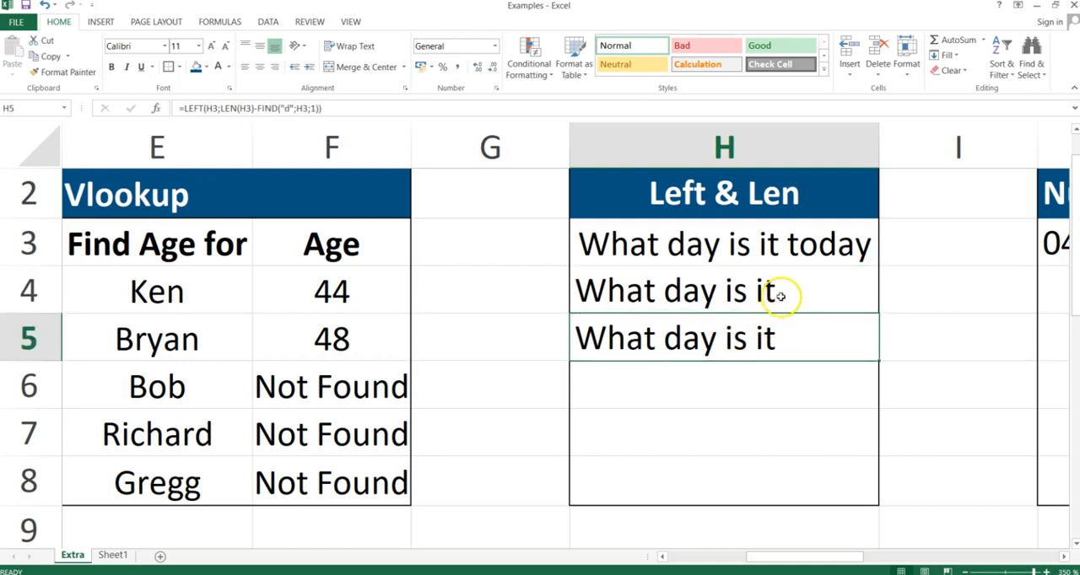
click(784, 248)
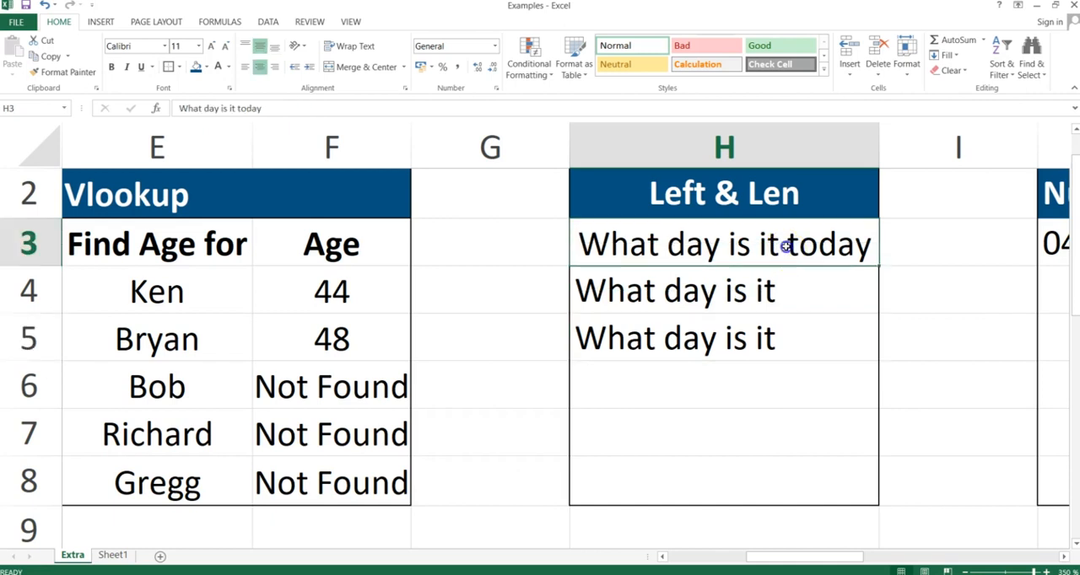
double_click(784, 247)
drag(786, 245, 777, 247)
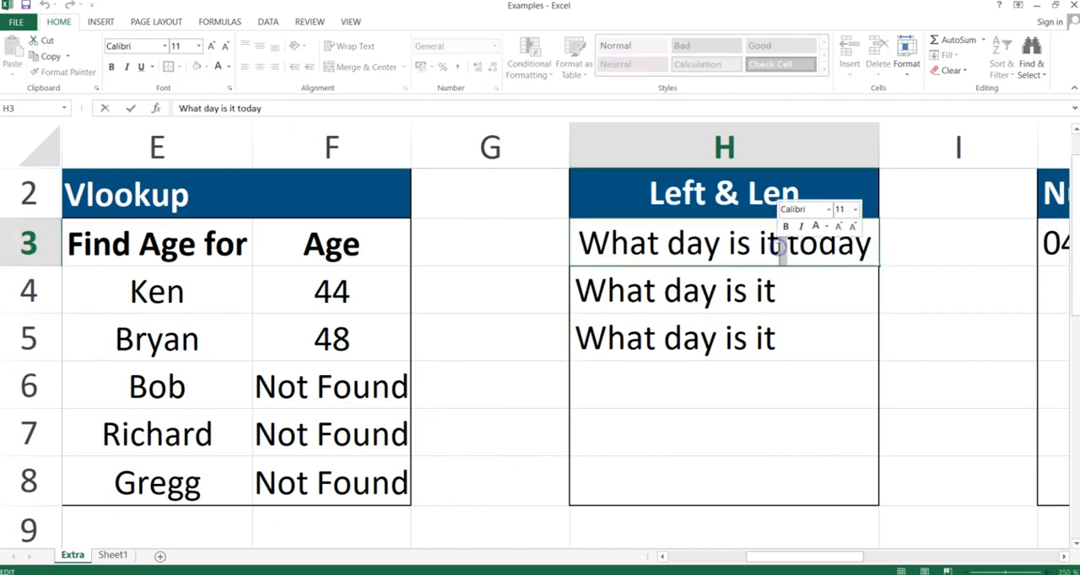
key(Return)
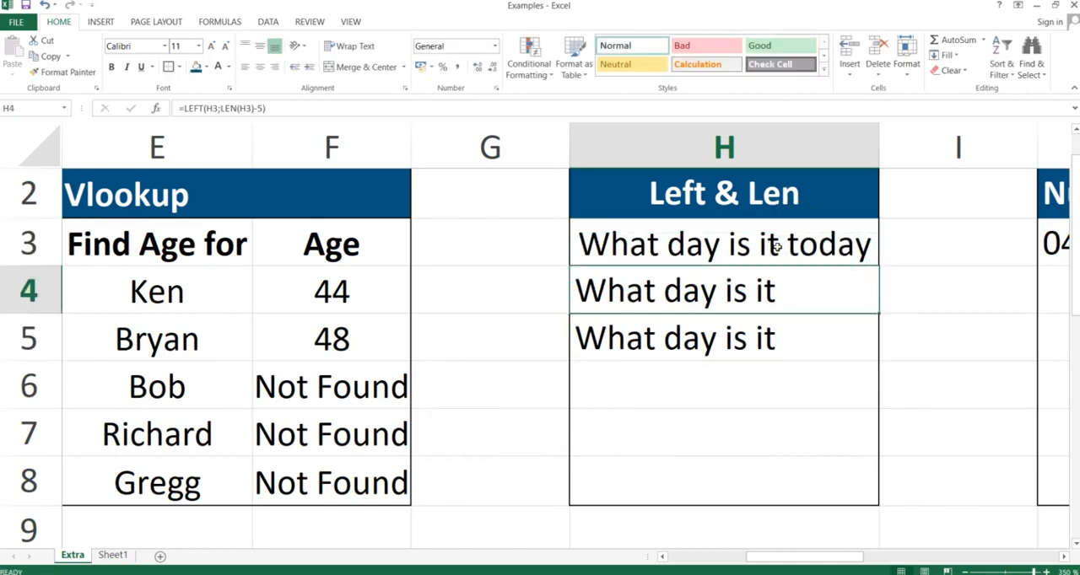
click(776, 333)
double_click(777, 337)
key(Return)
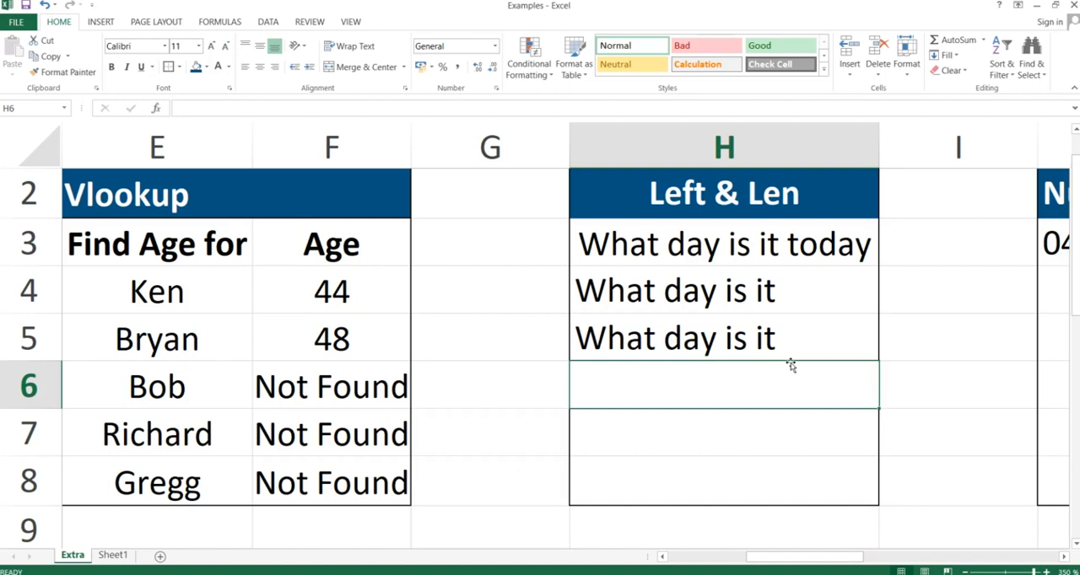
Switch to the PowerPoint slide show and display the "Extra 5| Numbervalue & Left" slide.
key(alt+Tab)
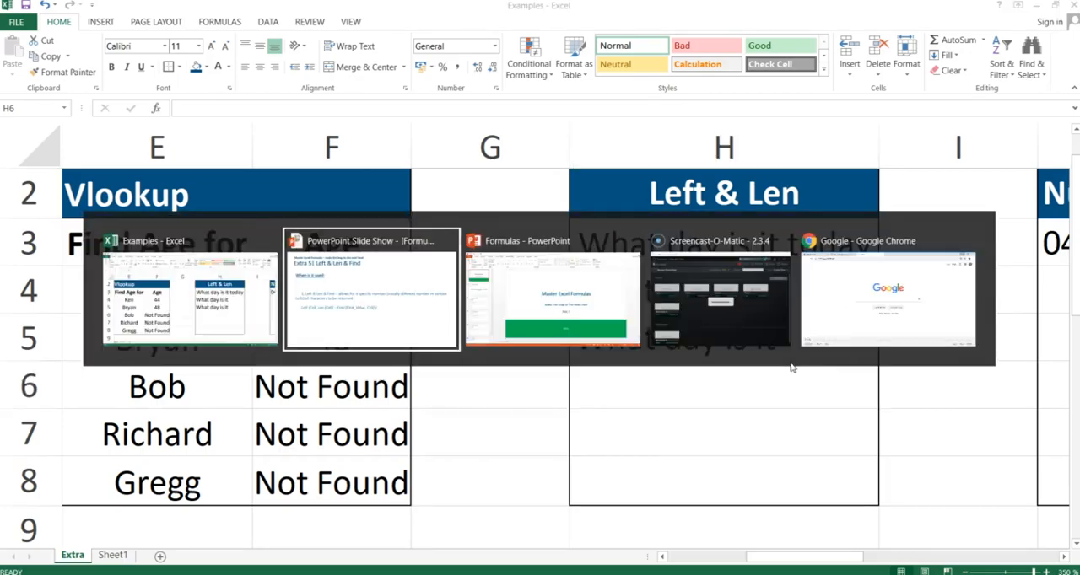
key(Left)
key(Left)
key(Left)
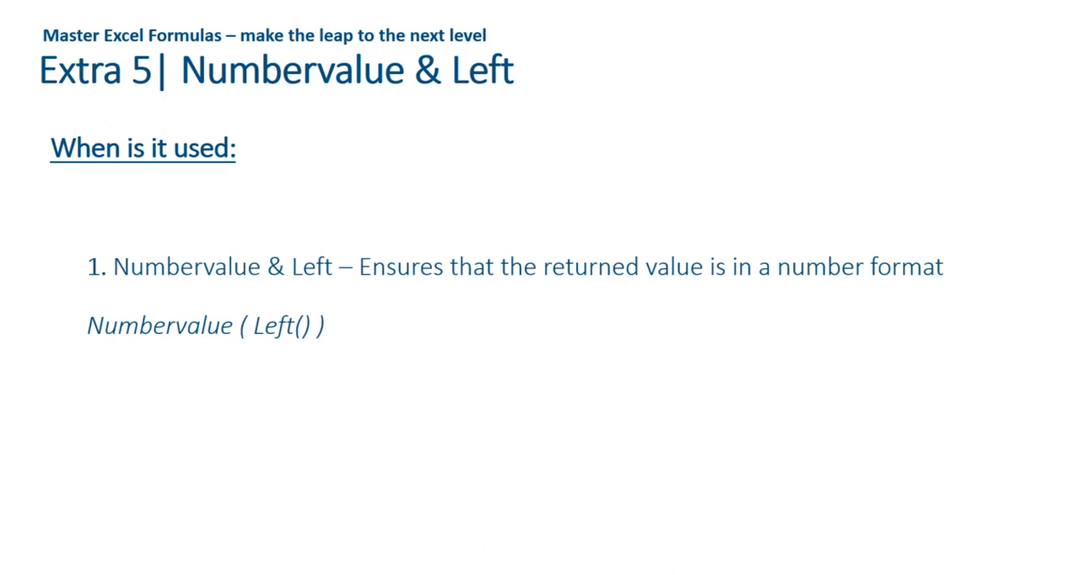
Return to the Excel workbook and apply the Number format to J3 under Numbervalue & Left.
key(alt+Tab)
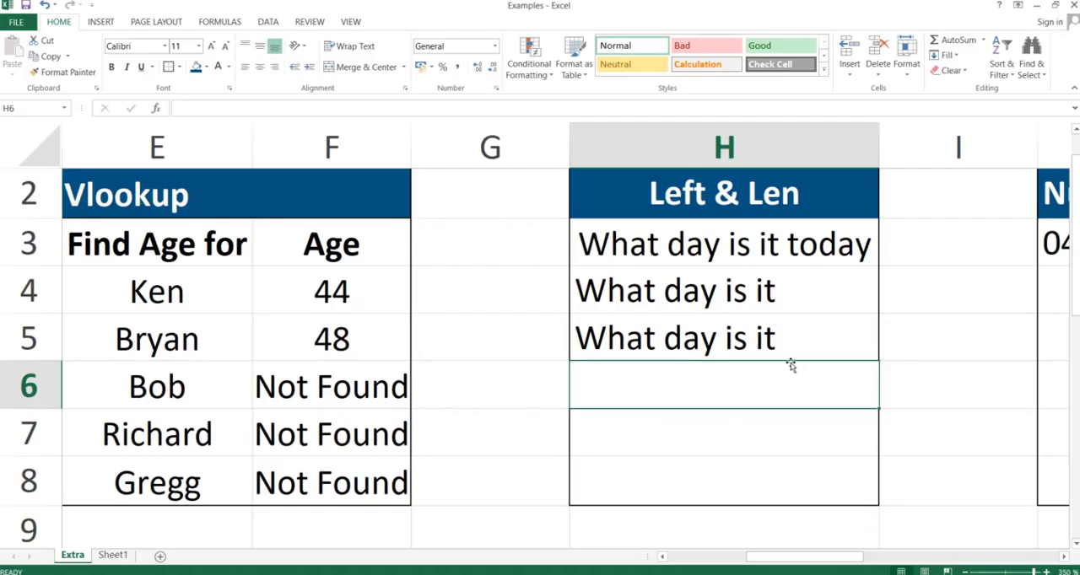
scroll(789, 363, right, 3)
scroll(790, 364, right, 1)
click(790, 365)
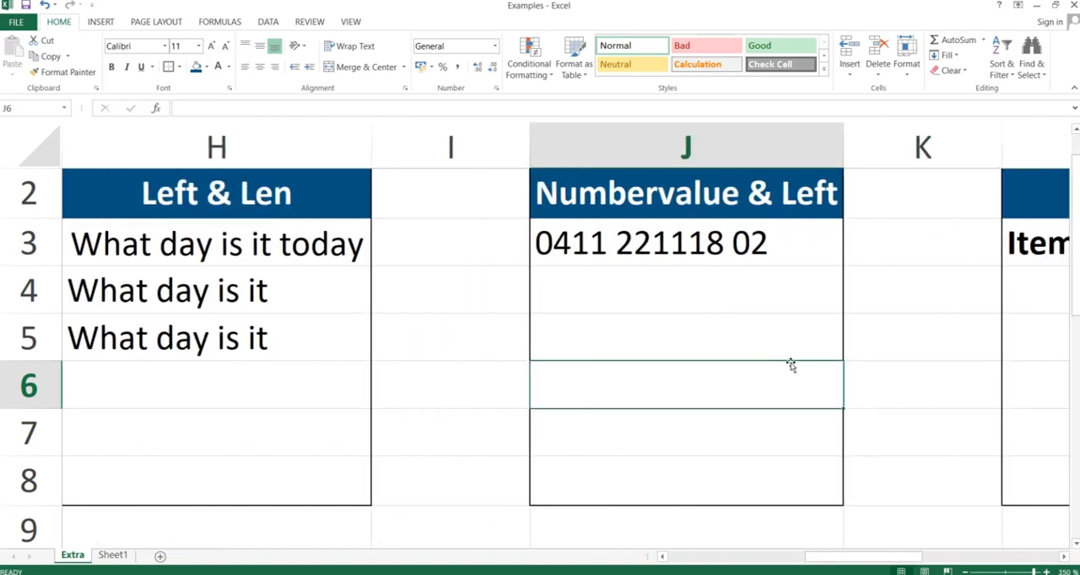
click(720, 242)
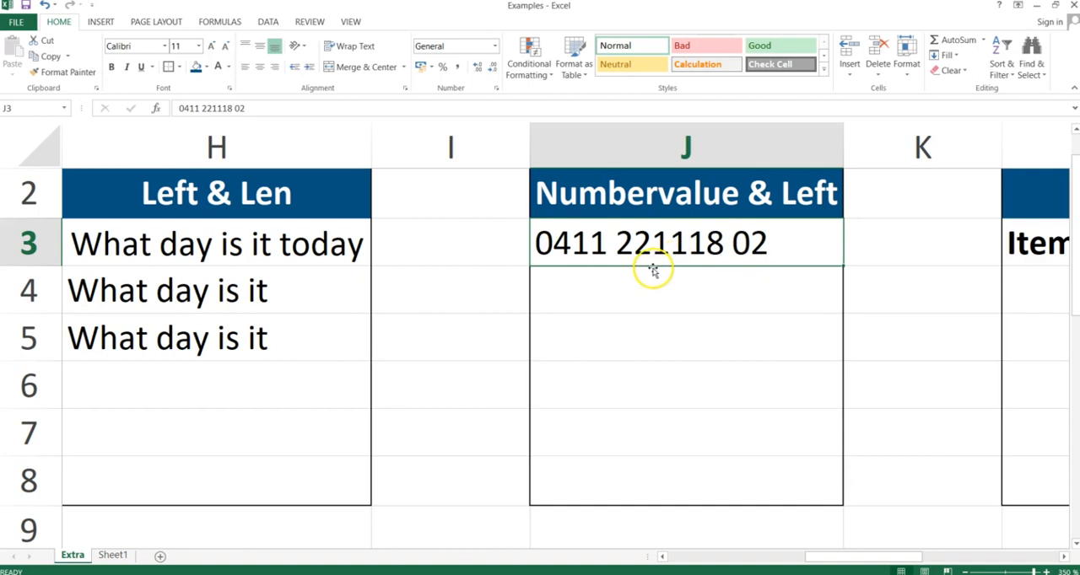
click(498, 46)
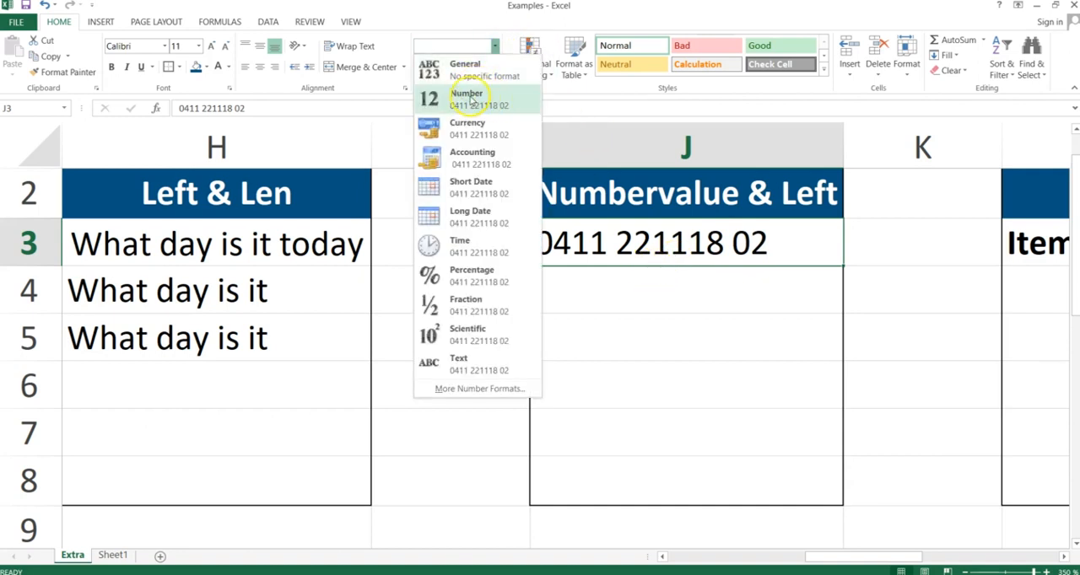
click(471, 100)
Enter =left(J3;4) in J4 to extract the first four characters of J3, using a semicolon as separator.
click(602, 291)
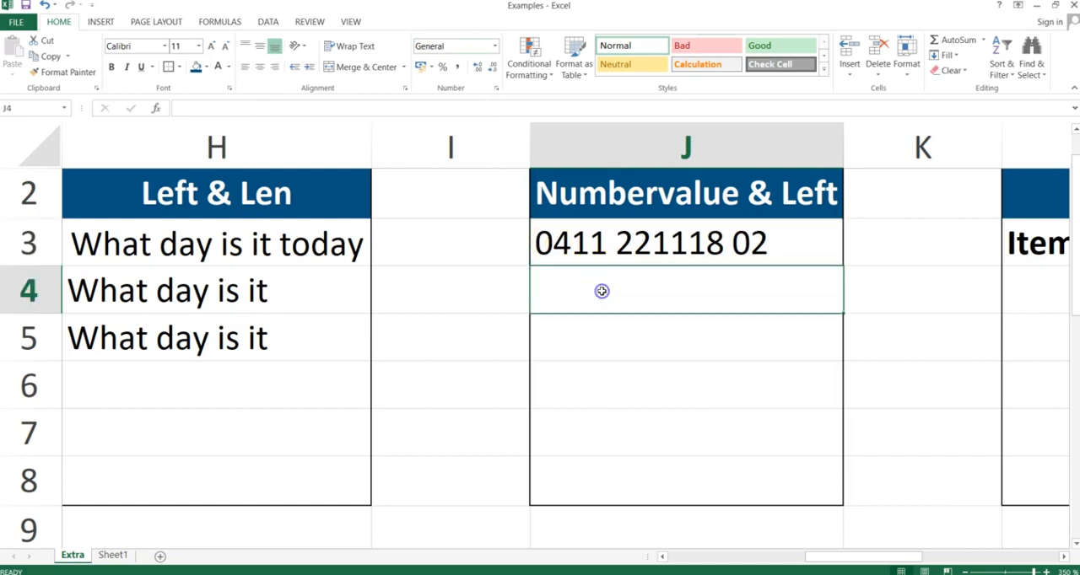
text(=left)
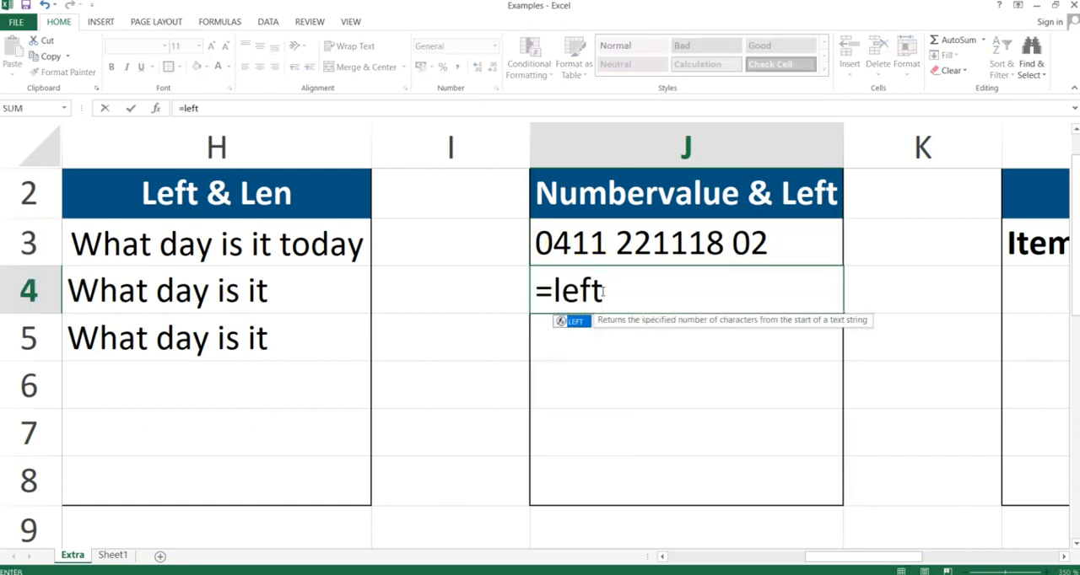
text(()
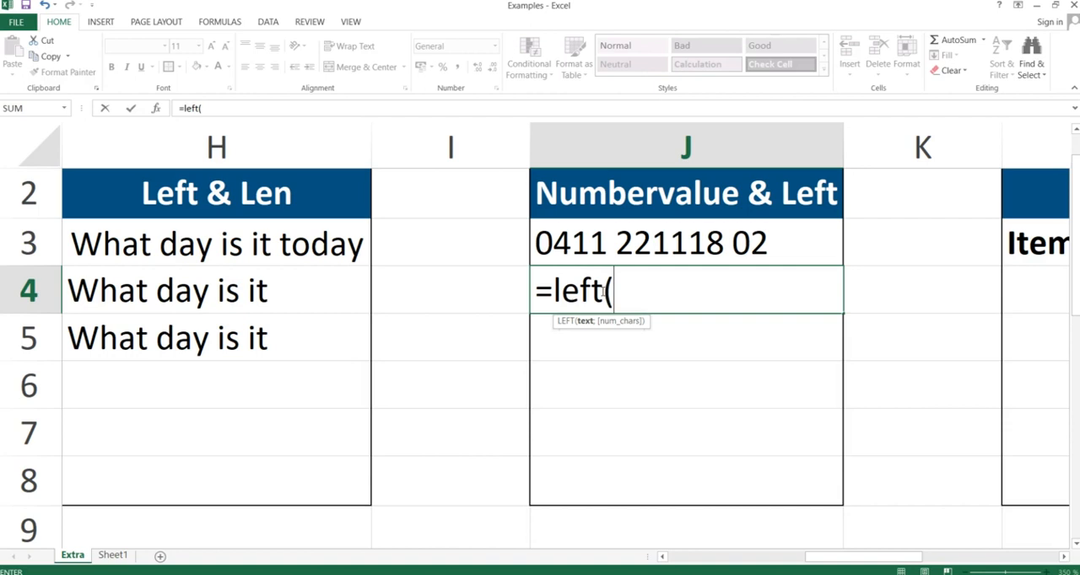
click(609, 240)
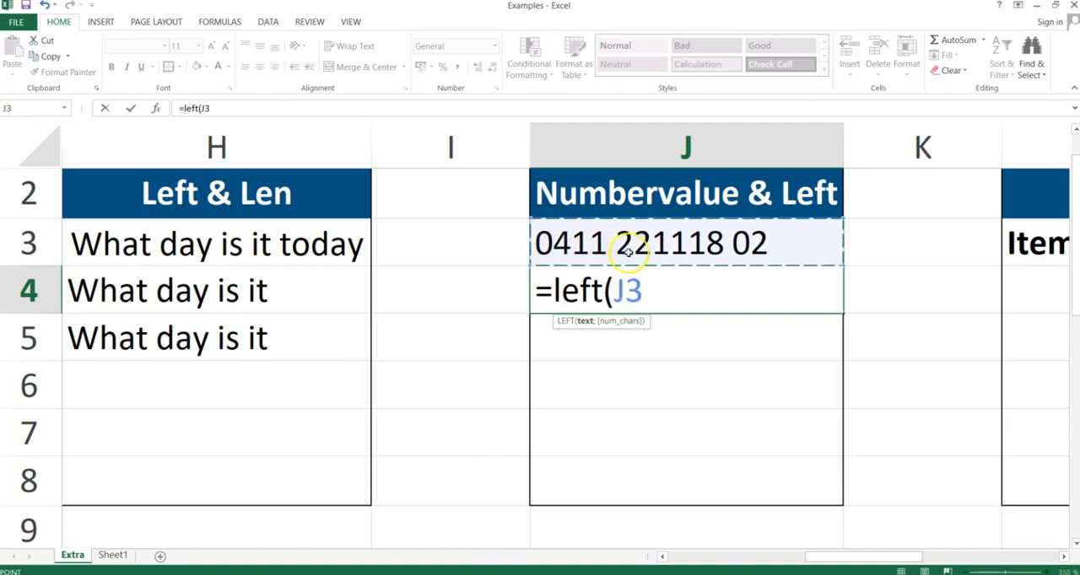
text(,4))
key(Return)
key(Return)
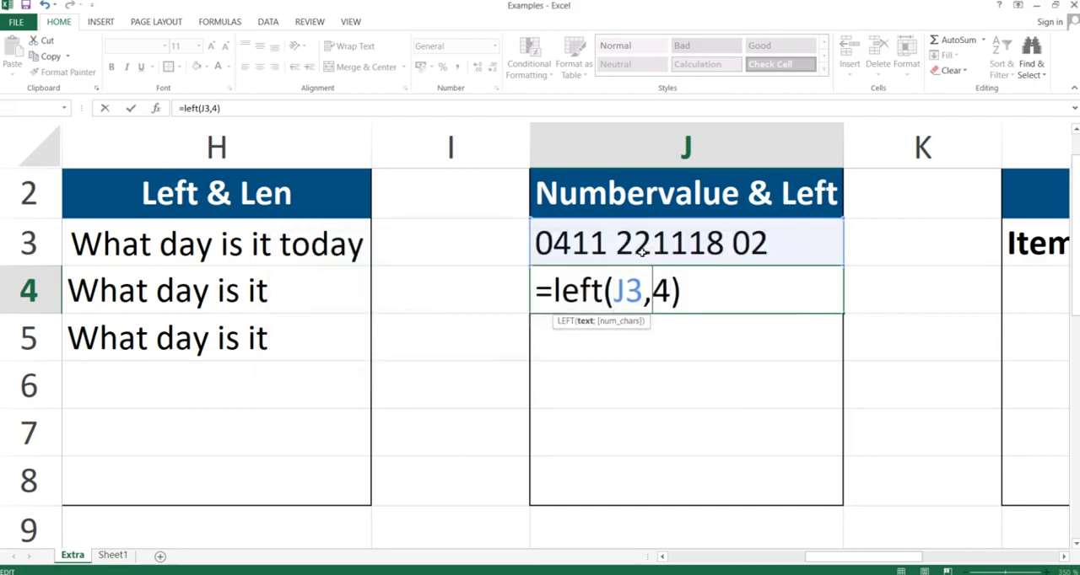
key(BackSpace)
text(;)
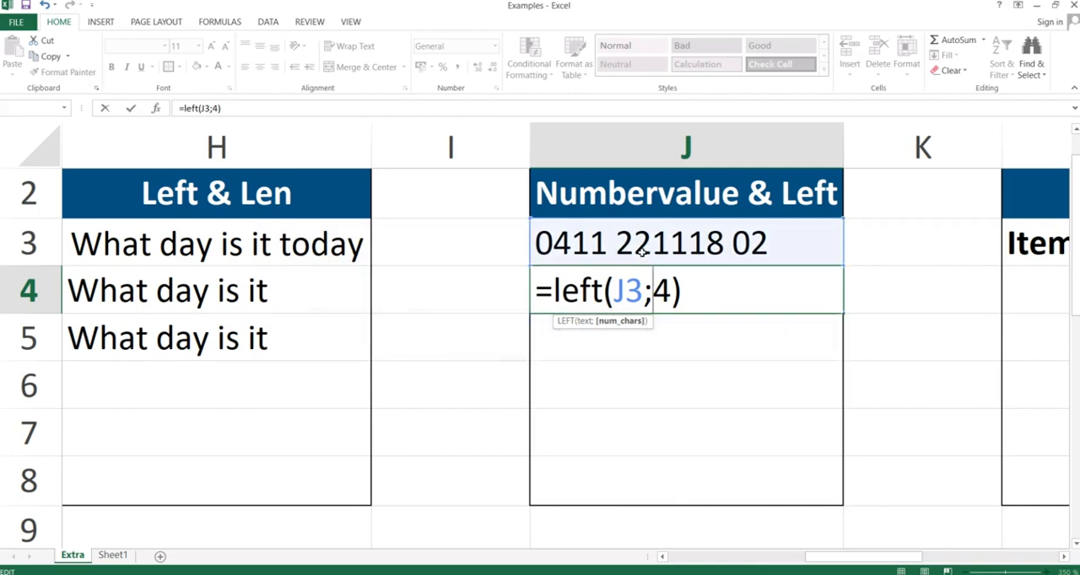
key(Return)
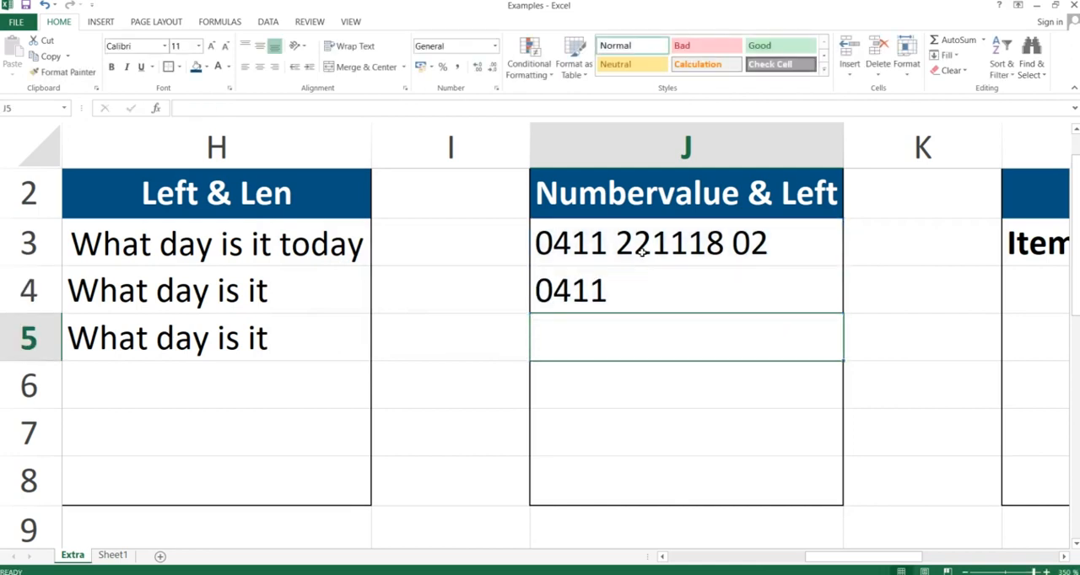
click(567, 295)
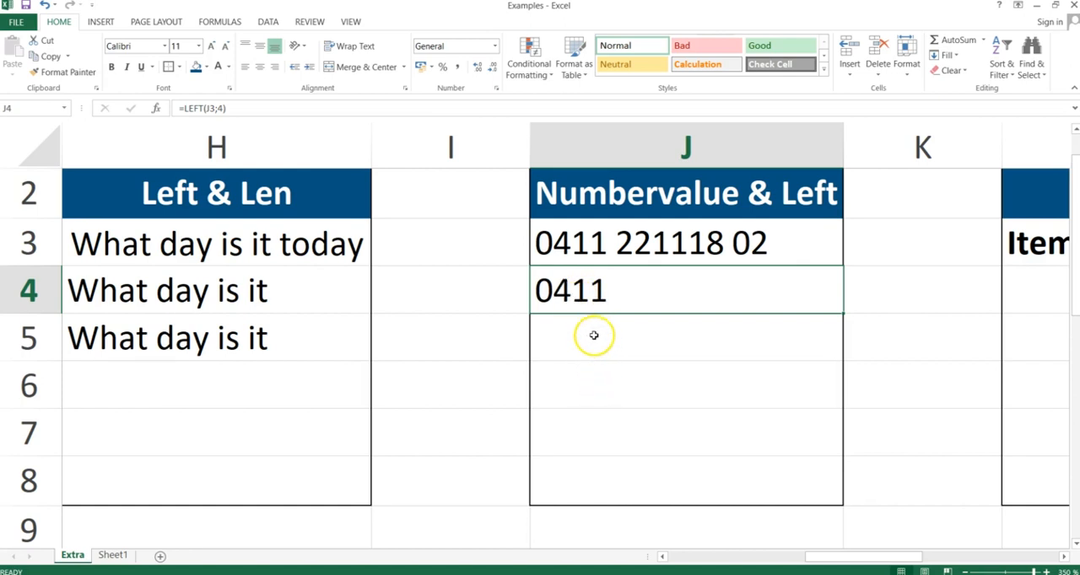
Enter =numbervalue(left(J3;4)) in J5 to return the first four characters of J3 as a number.
click(594, 335)
text(=)
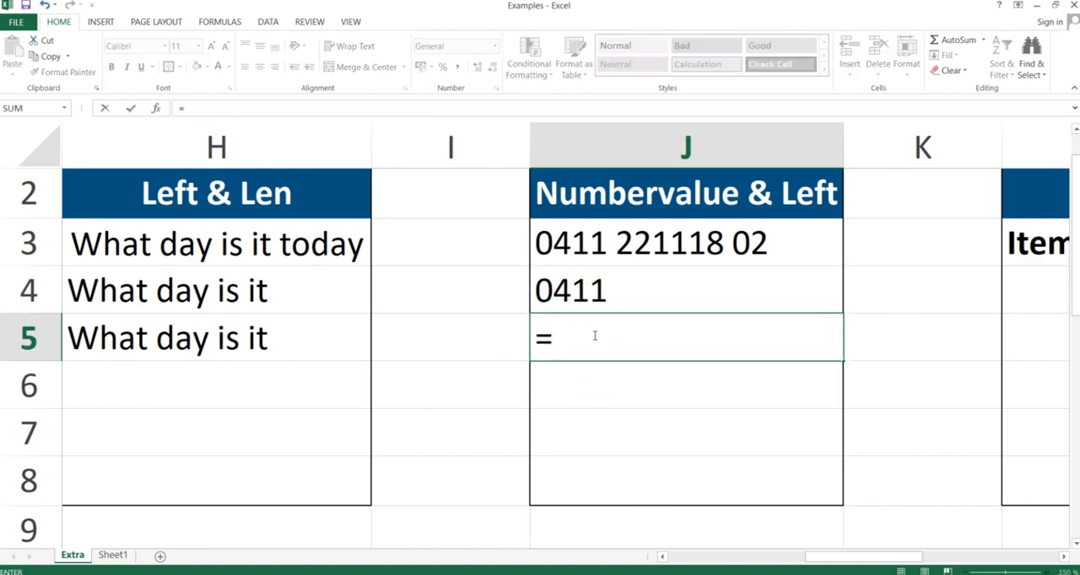
text(numberv)
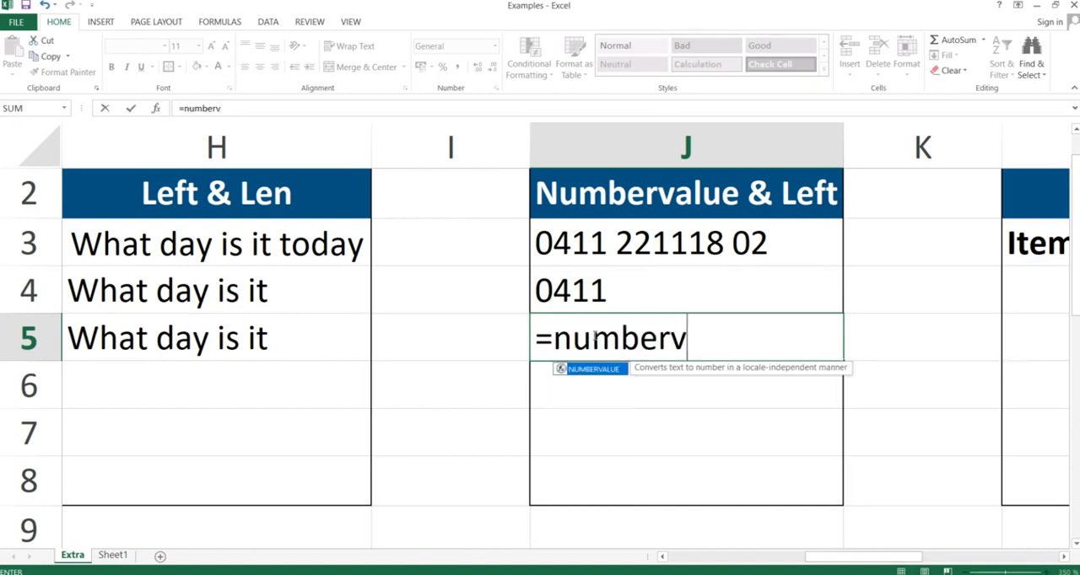
text(alue()
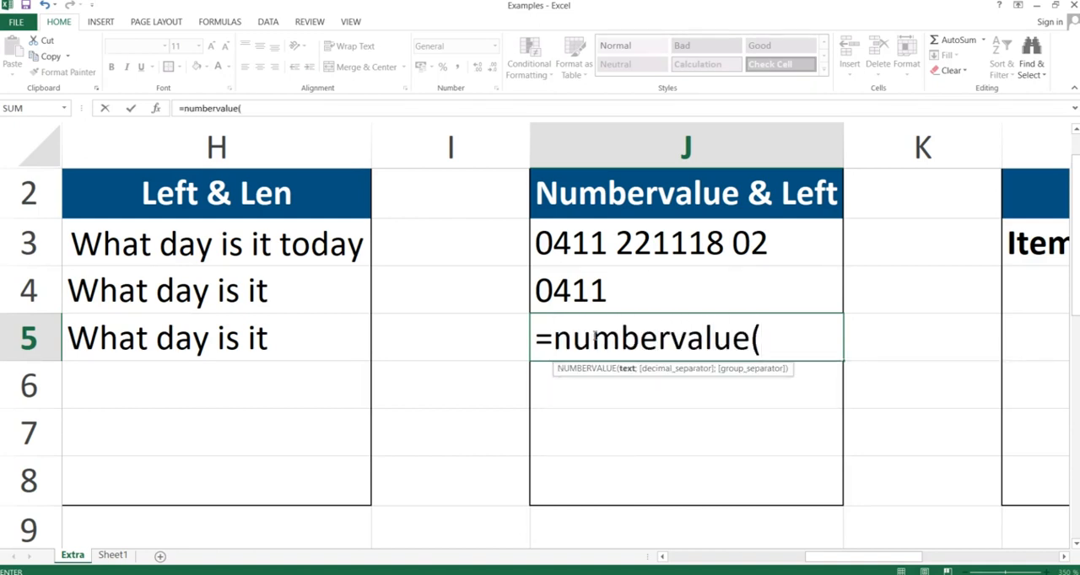
text(left()
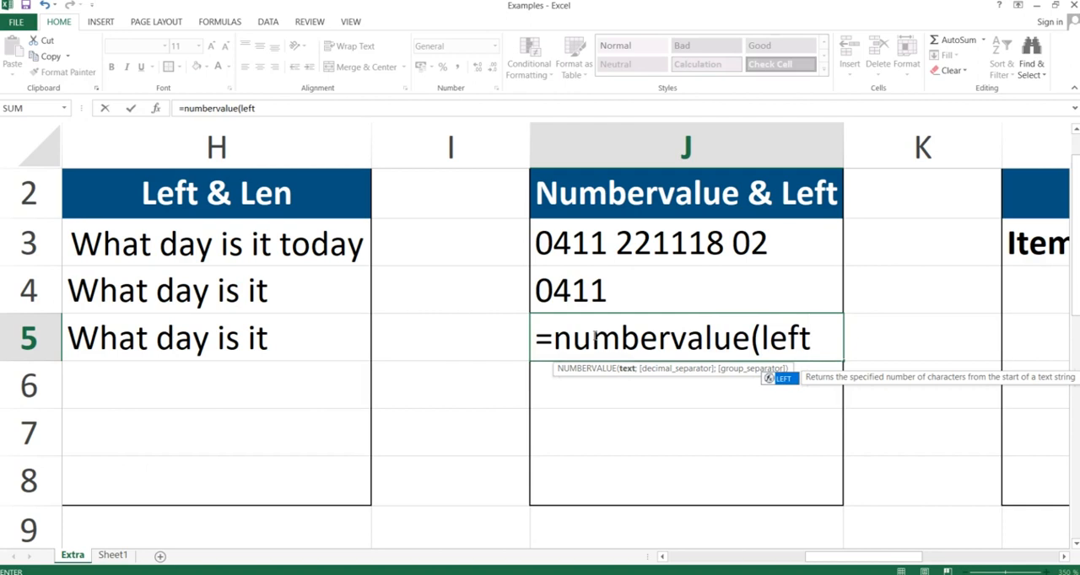
click(707, 239)
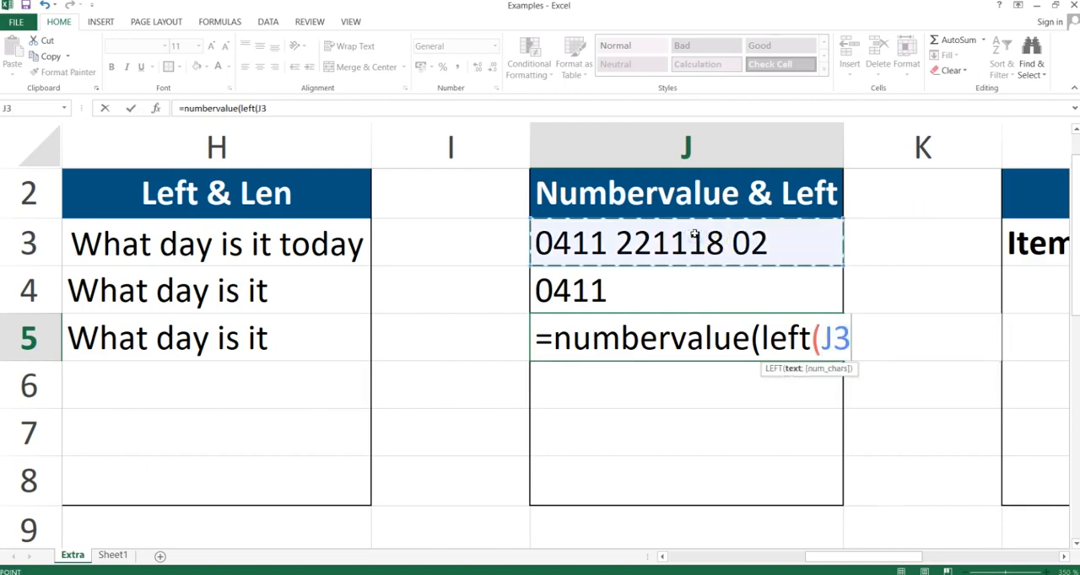
text(;4))
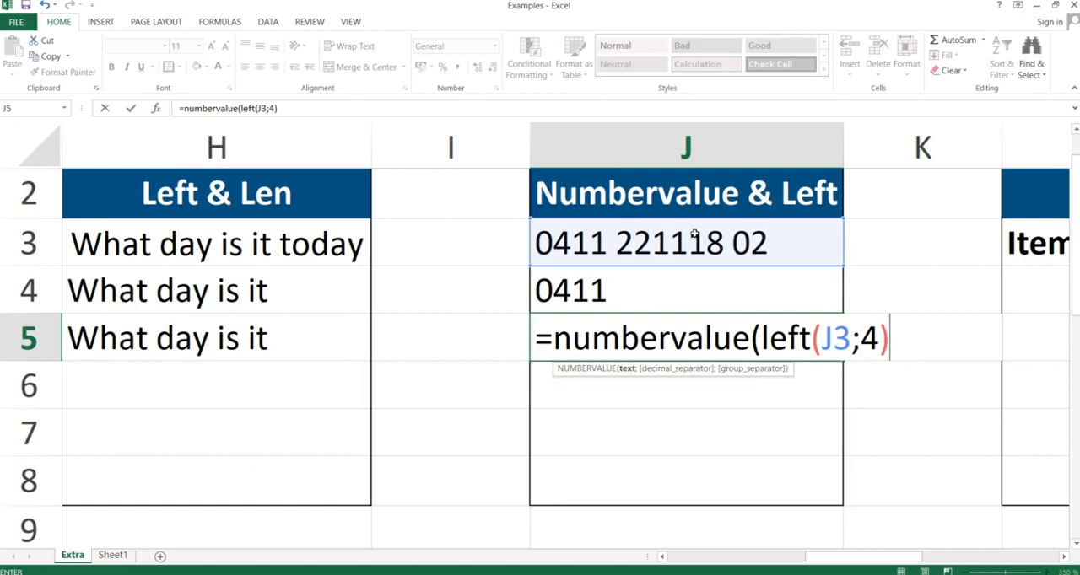
key(Return)
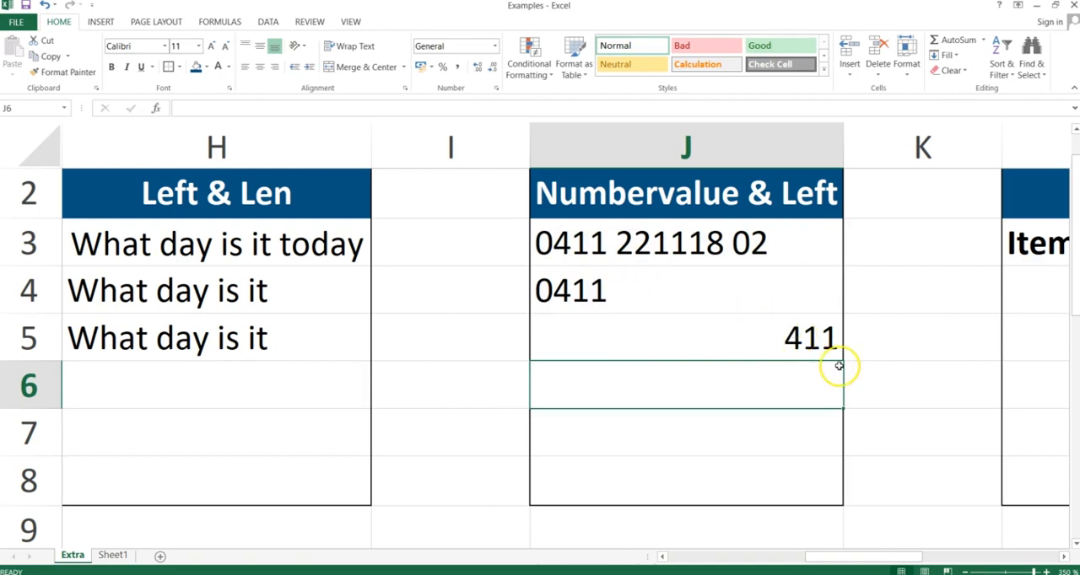
Compare the LEFT formula and its result in J4 with the NUMBERVALUE version in J5.
click(802, 339)
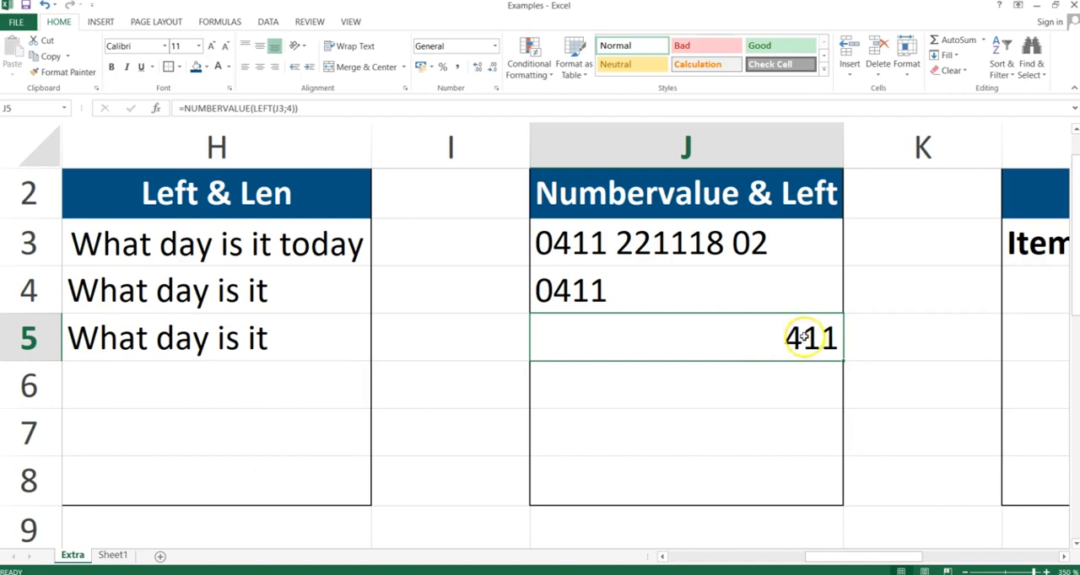
click(557, 285)
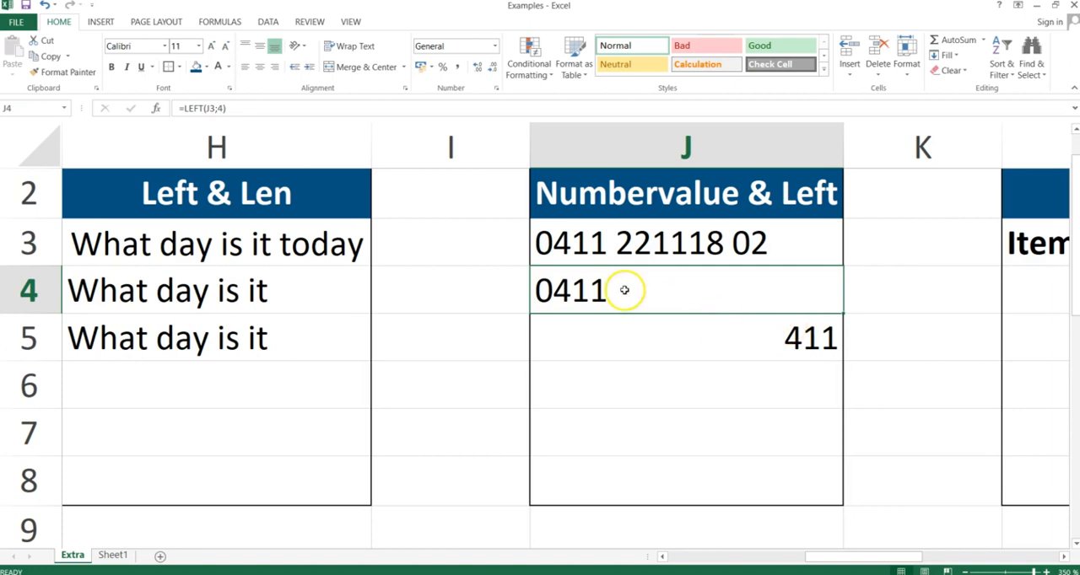
click(813, 334)
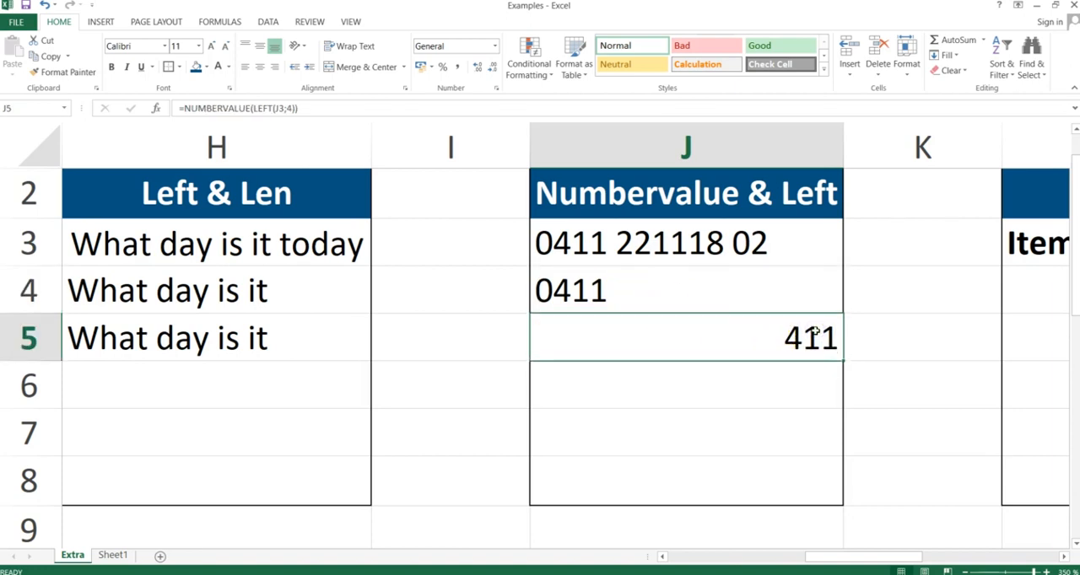
Switch to the PowerPoint slide show.
key(alt+Tab)
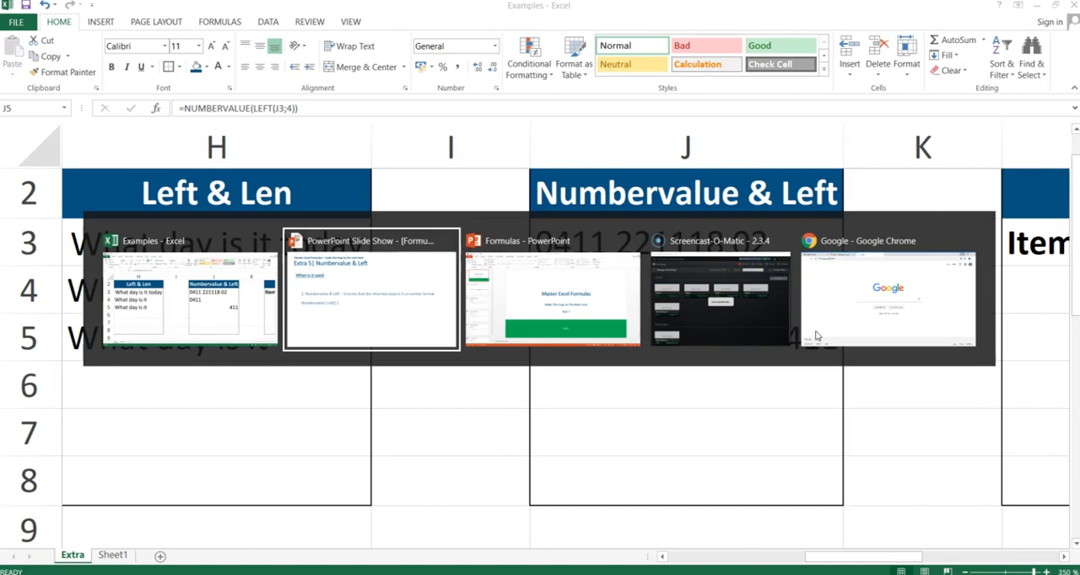
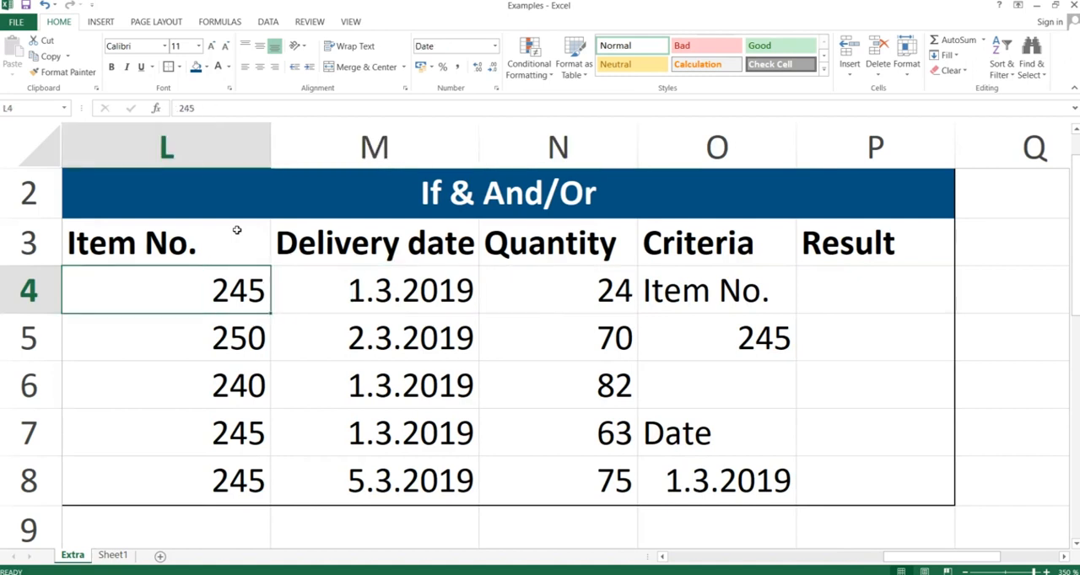
key(Left)
Examine the Item No., Delivery date and Quantity headers of the If & And/Or table.
key(Right)
key(Right)
key(Up)
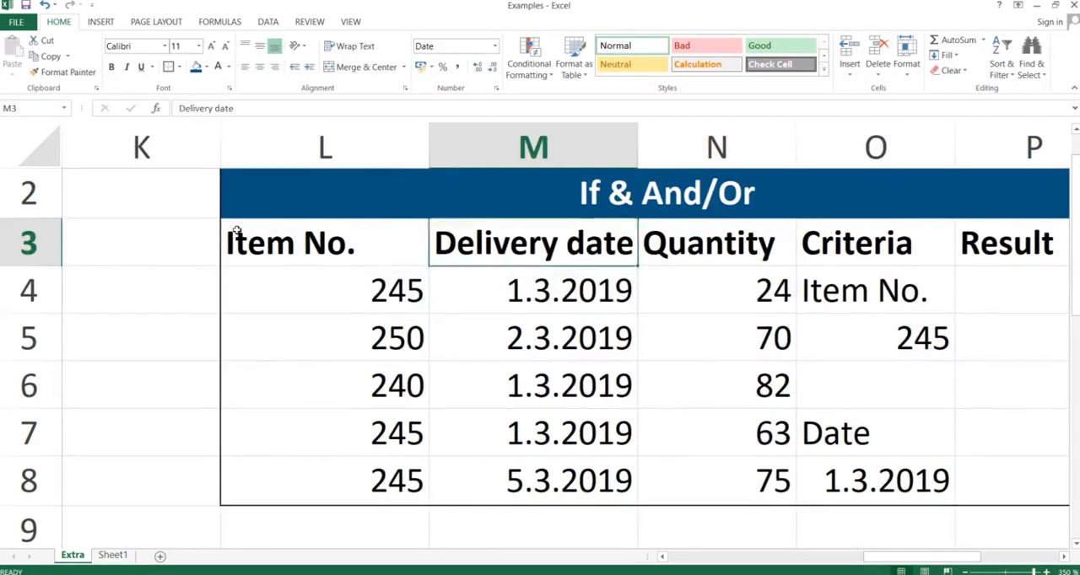
key(Left)
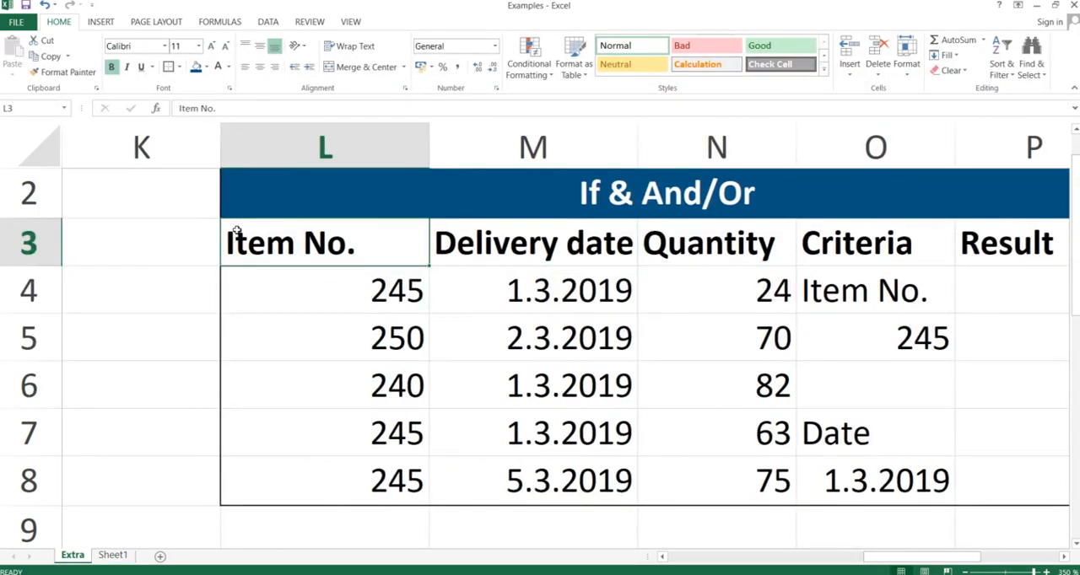
key(shift+Right)
key(shift+Right)
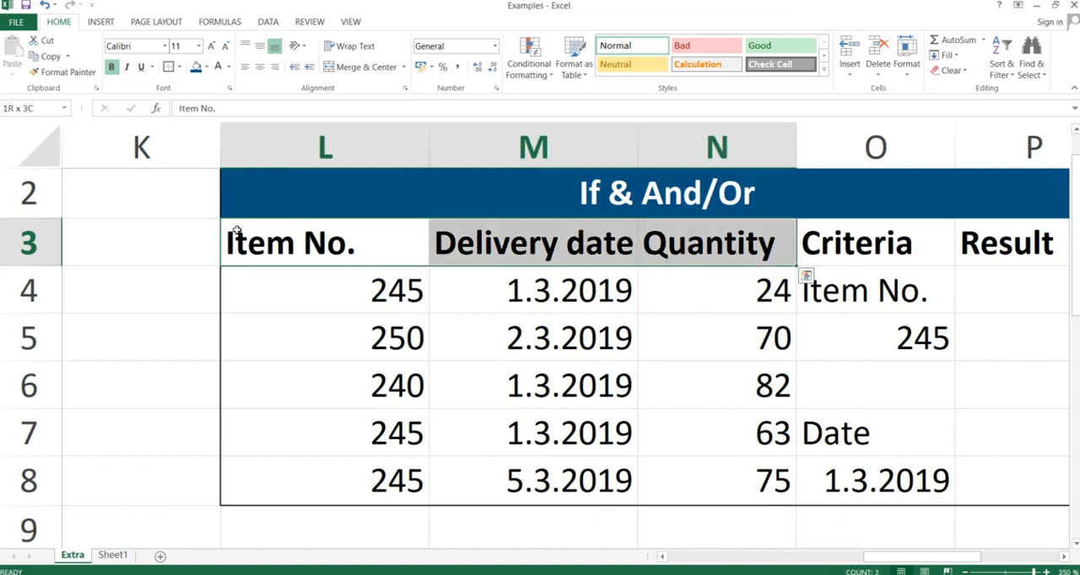
key(shift+Down)
key(shift+Down)
key(shift+Down)
key(Left)
key(Down)
key(Right)
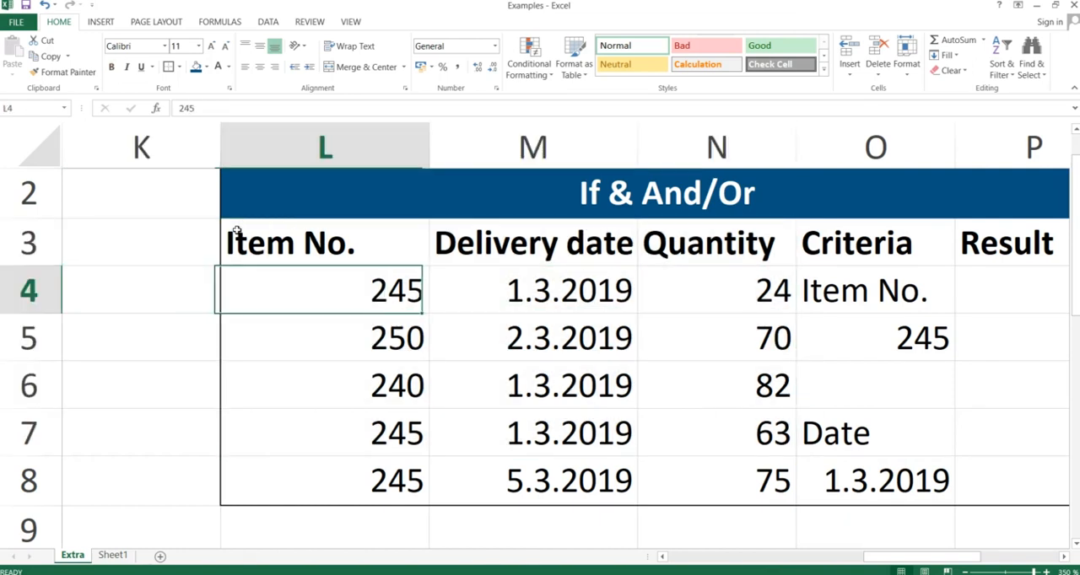
Review the Item No., Delivery date and Quantity columns one at a time, from row 3 down to row 8.
key(Up)
key(shift+Down)
key(shift+Down)
key(shift+Down)
key(shift+Down)
key(shift+Down)
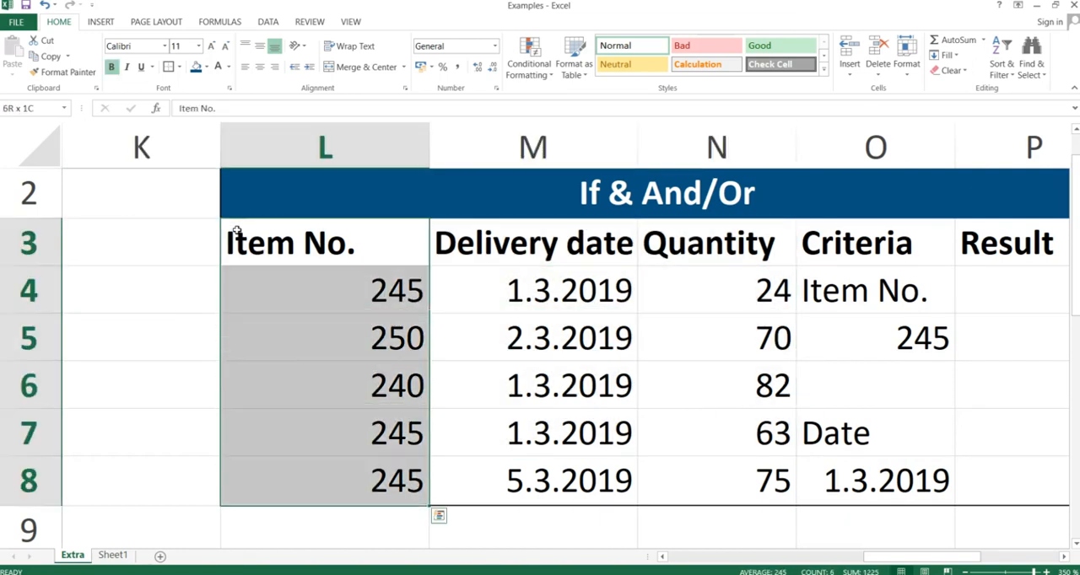
key(Right)
key(shift+Down)
key(shift+Down)
key(shift+Down)
key(shift+Down)
key(shift+Down)
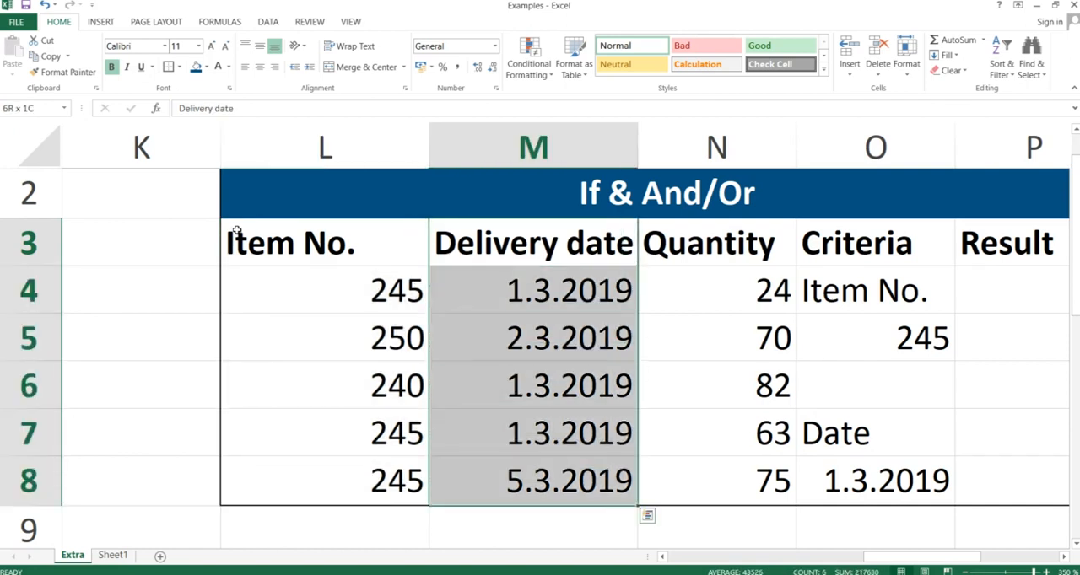
key(Right)
key(shift+Down)
key(shift+Down)
key(shift+Down)
key(shift+Down)
key(shift+Down)
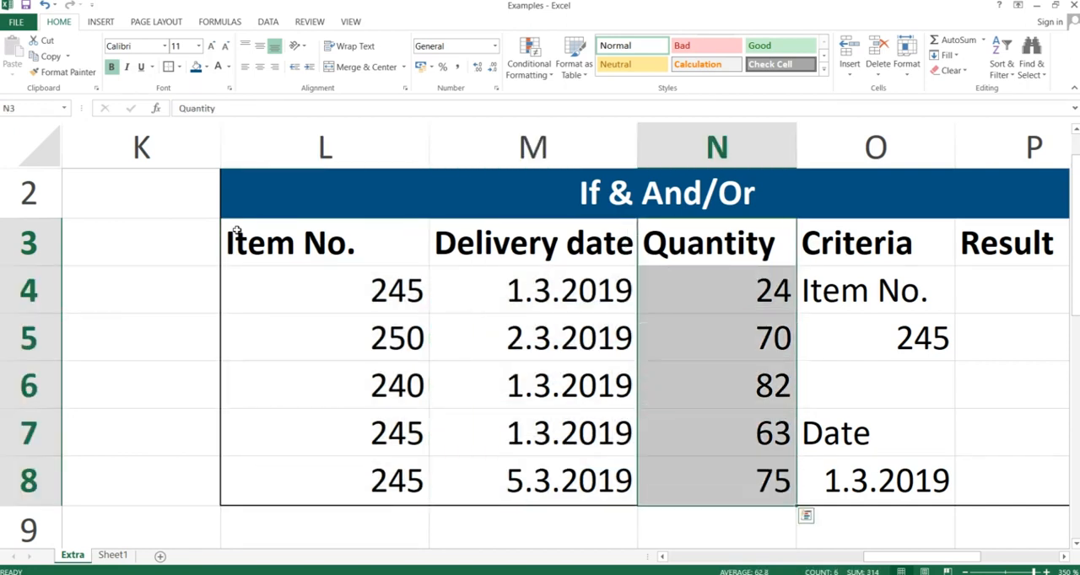
Review the Item No. criterion in O4:O5 and the Date criterion in O7:O8.
key(Right)
key(Down)
key(Down)
key(Down)
key(Up)
key(Up)
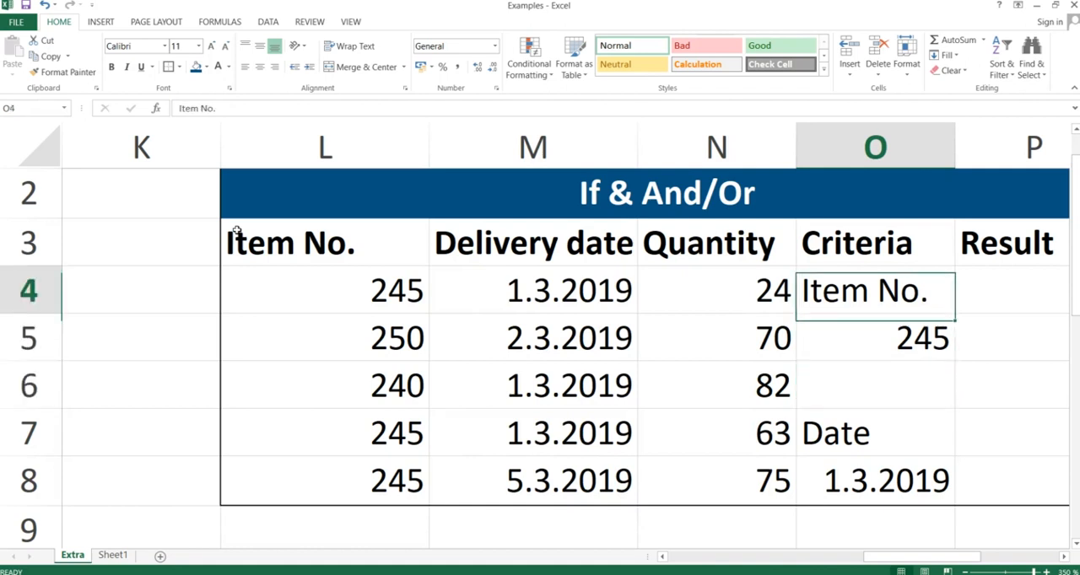
key(Down)
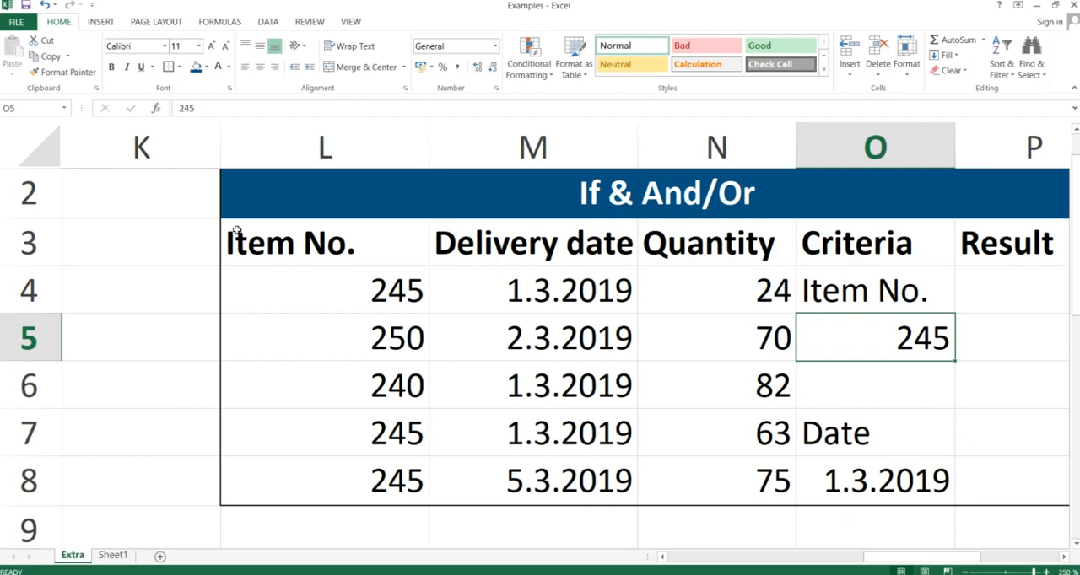
key(Up)
key(Down)
key(Down)
key(Down)
key(Down)
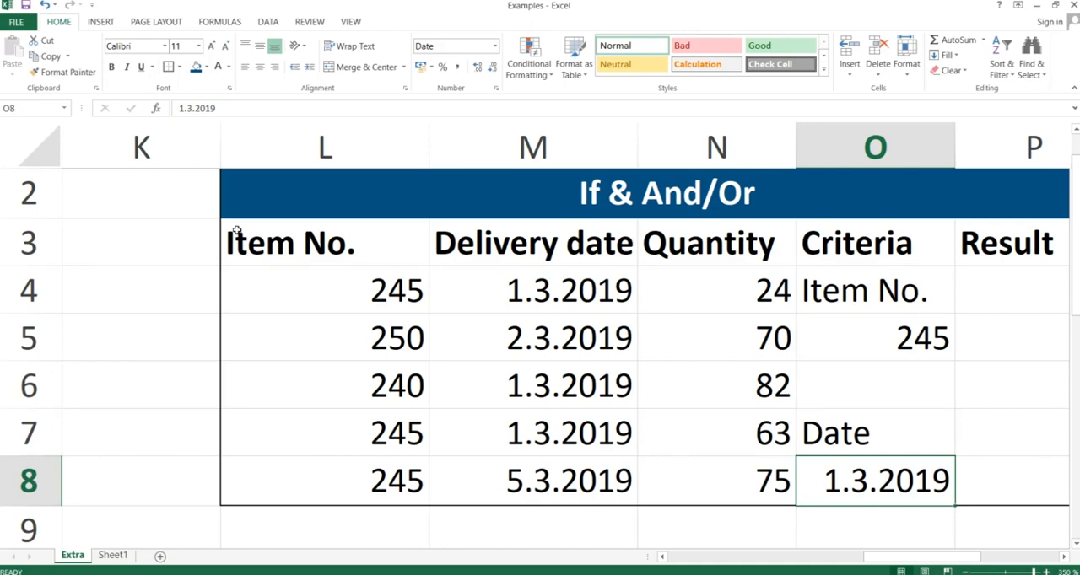
Begin an IF formula with a nested AND in P4, testing L4 against the absolute reference $O$5.
key(Right)
key(Up)
key(Up)
key(Up)
key(Up)
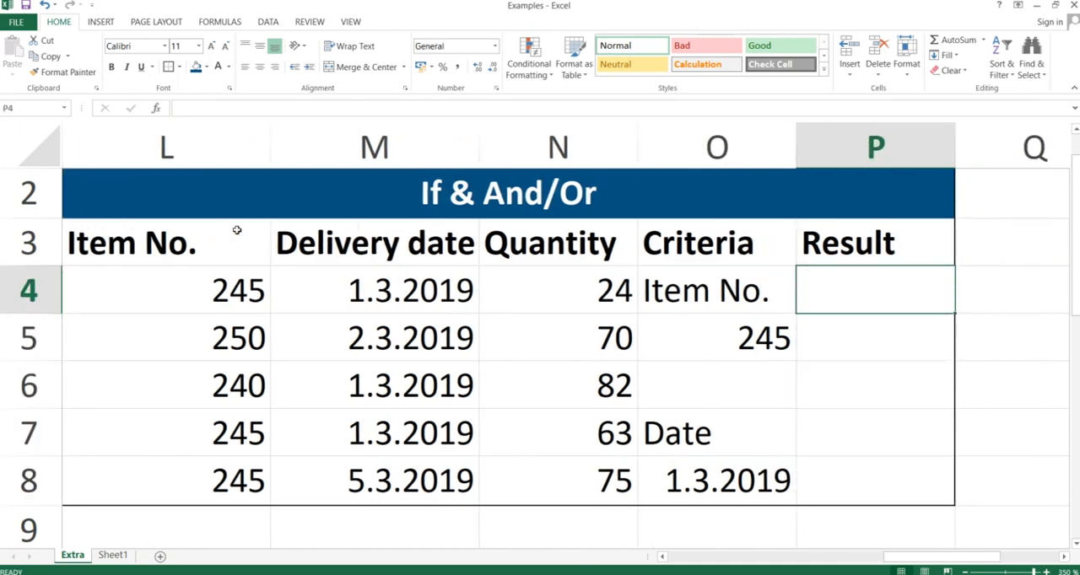
text(=)
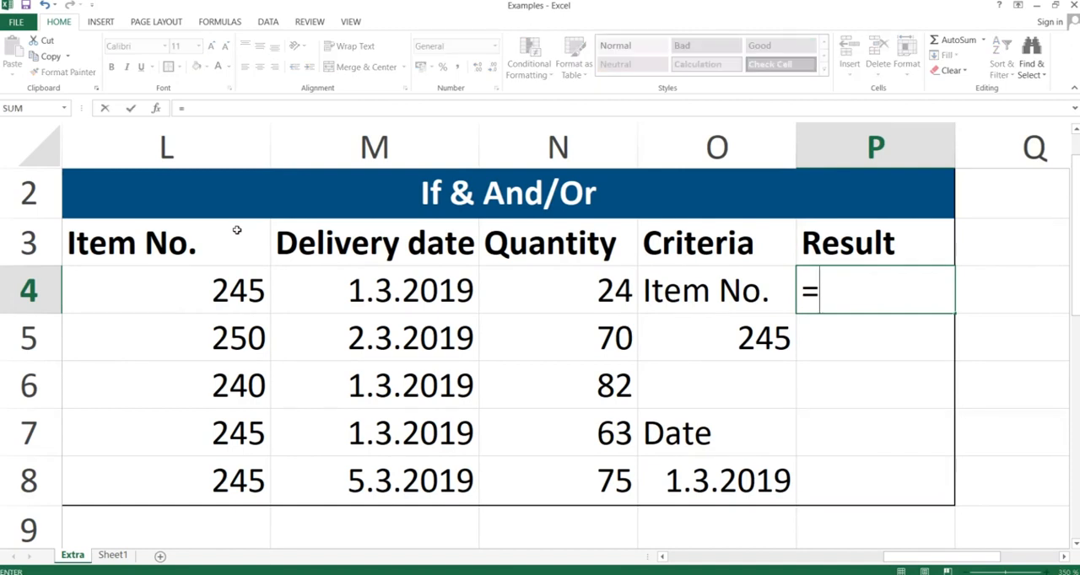
text(if()
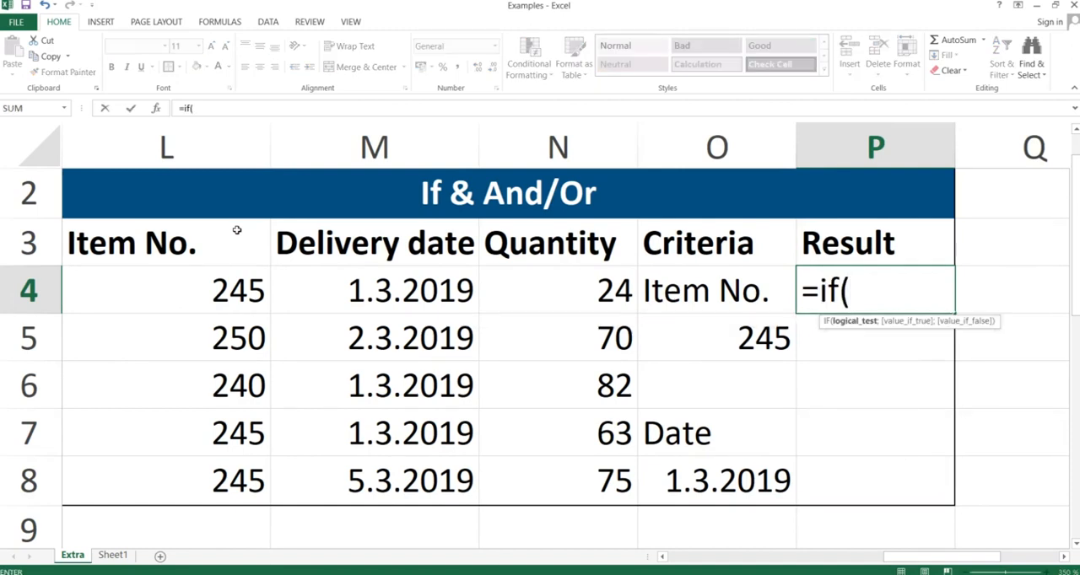
text(and()
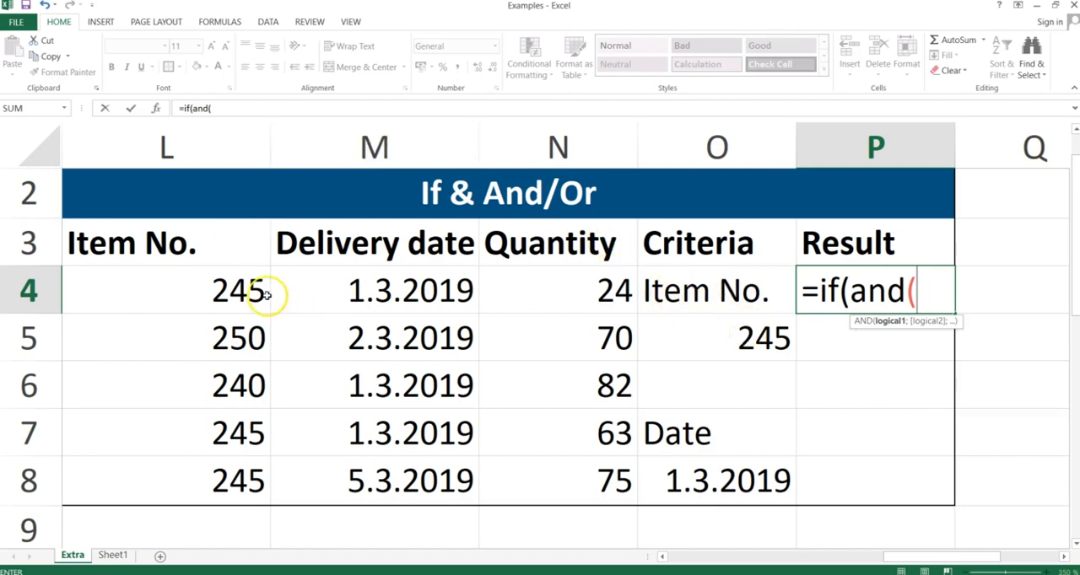
click(217, 289)
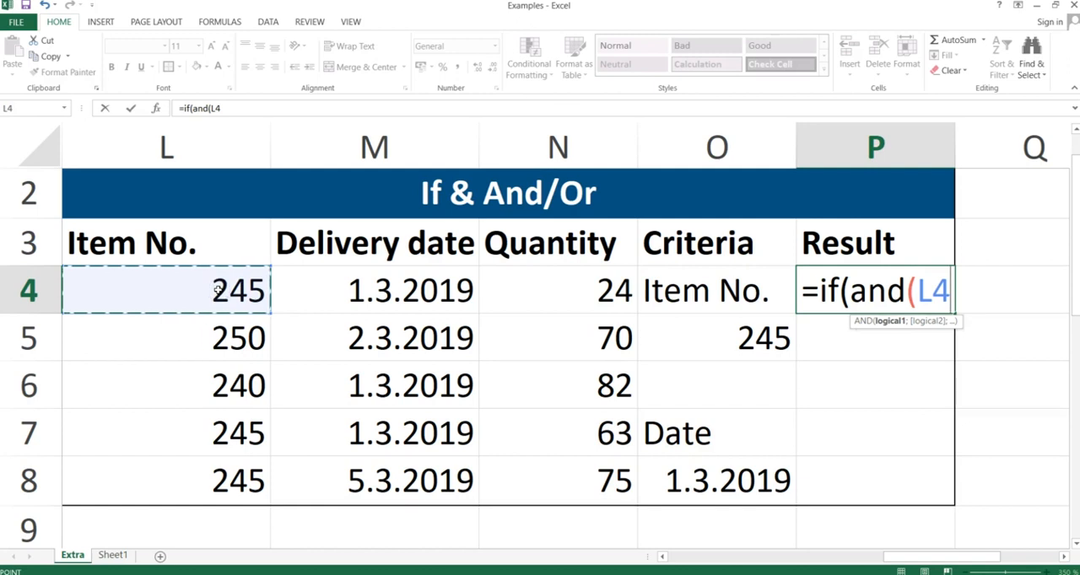
text(=)
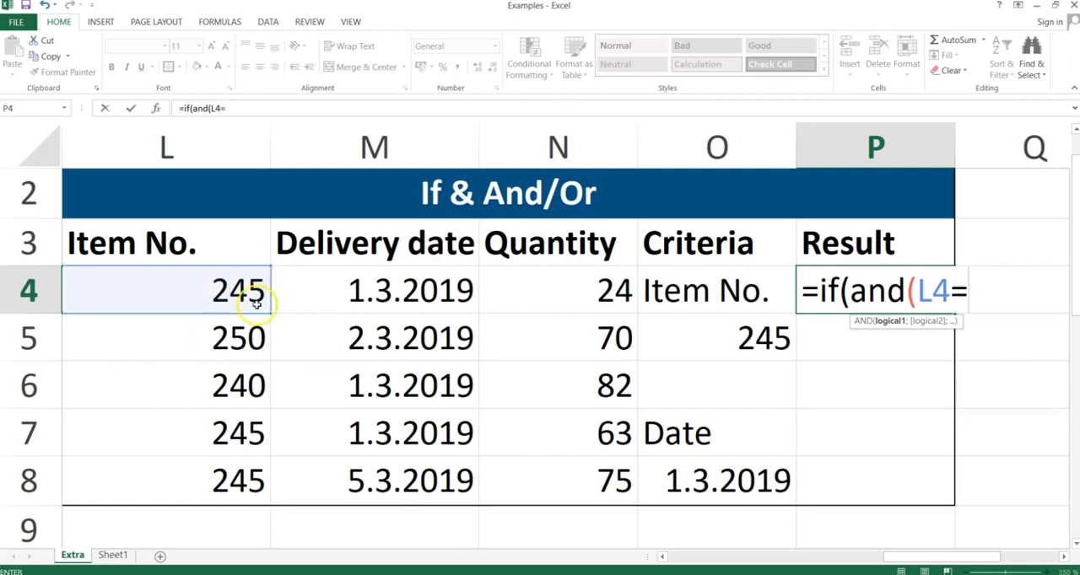
click(753, 331)
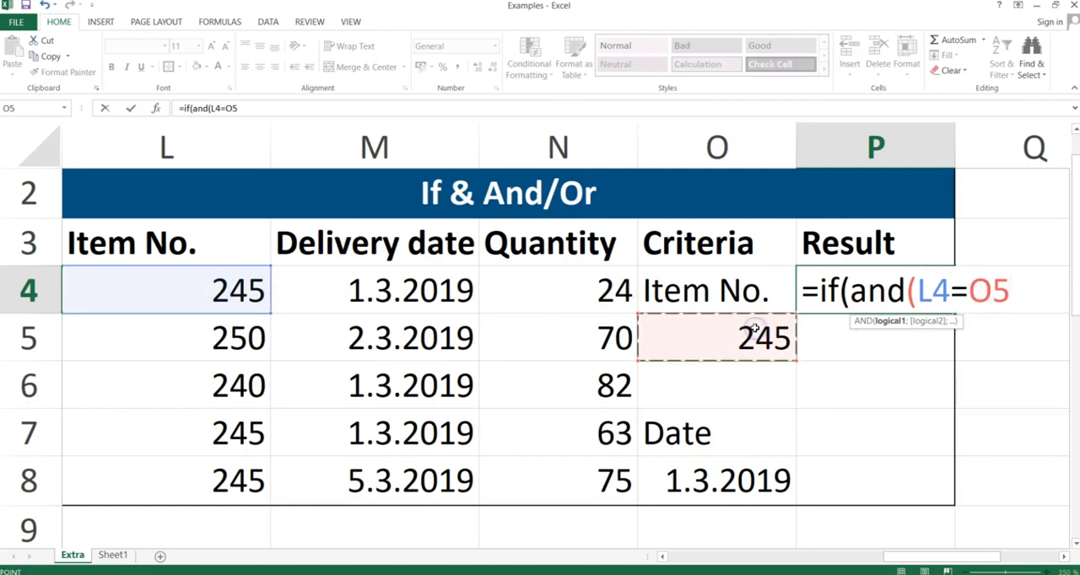
key(F4)
key(F4)
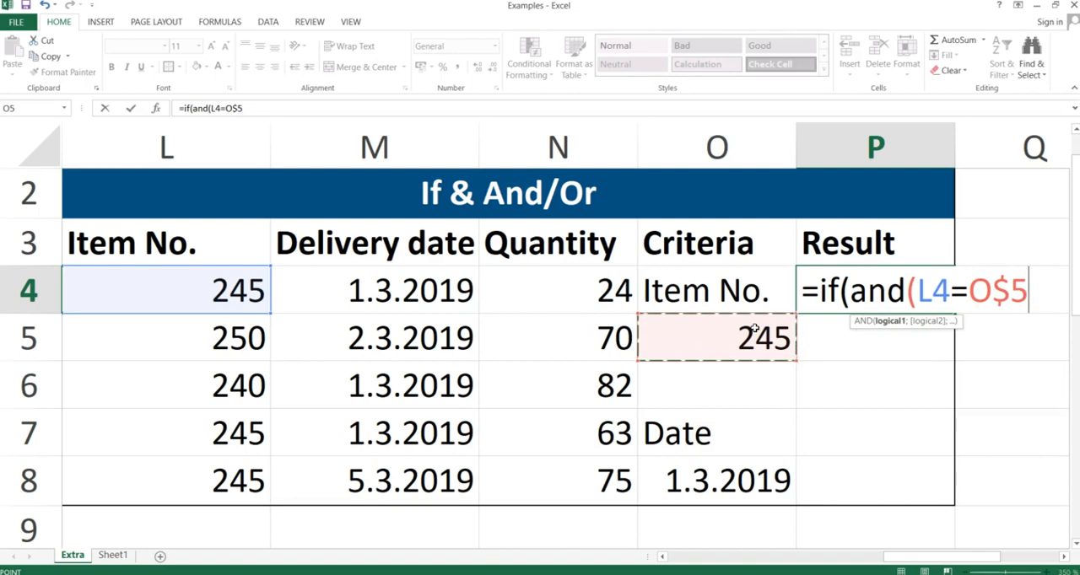
key(F4)
key(F4)
key(F4)
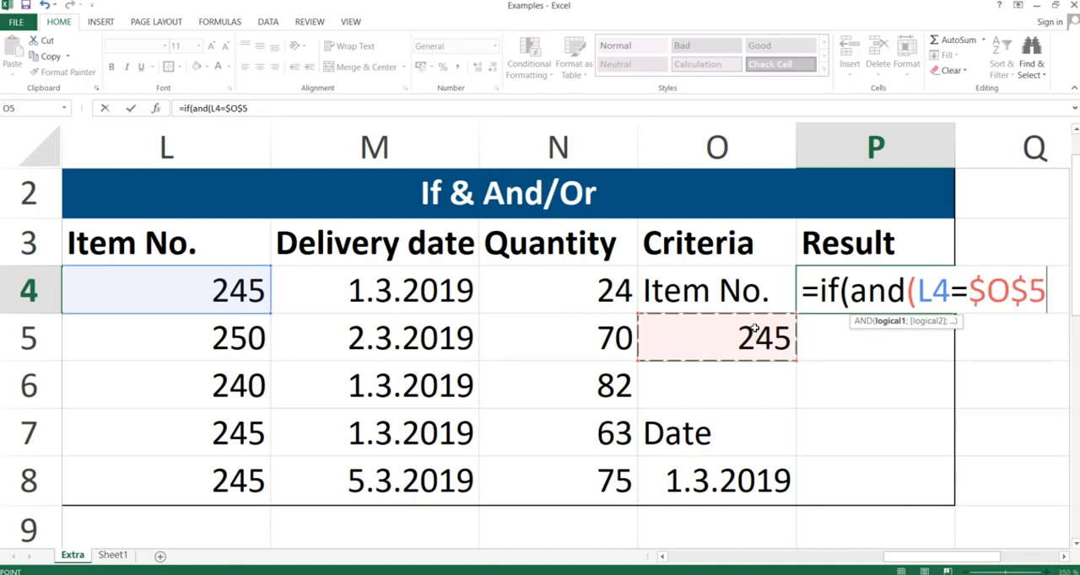
Add the second AND condition M4=$O$8 after a semicolon, with an absolute criterion reference, and close the AND function.
text(;)
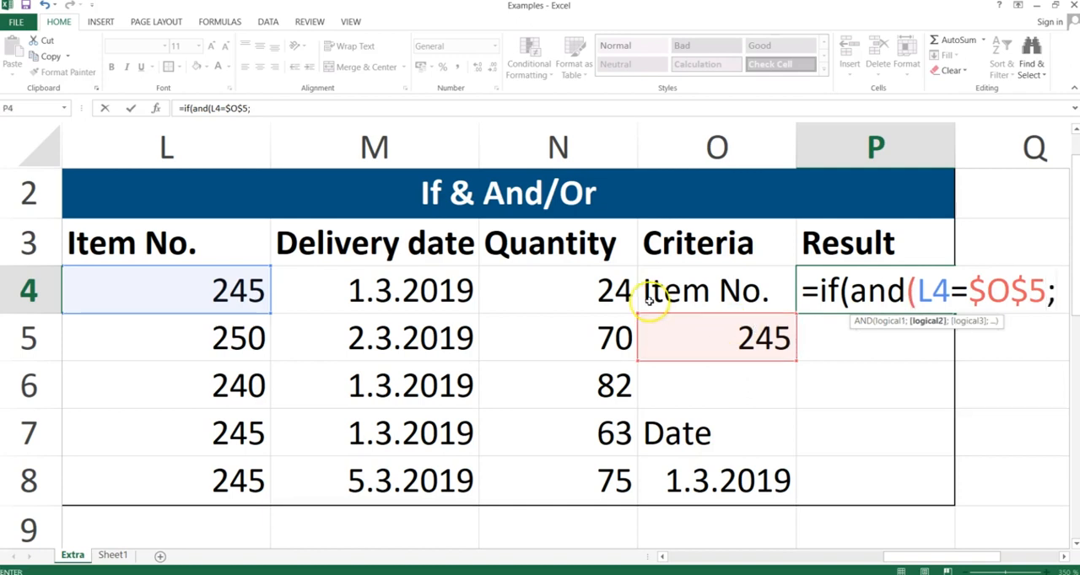
click(381, 293)
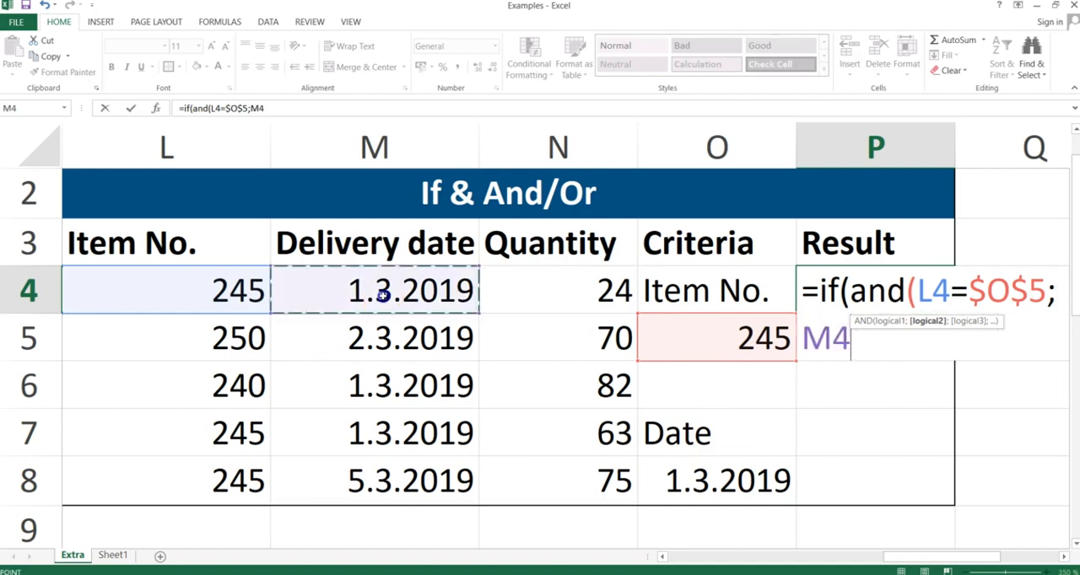
text(=)
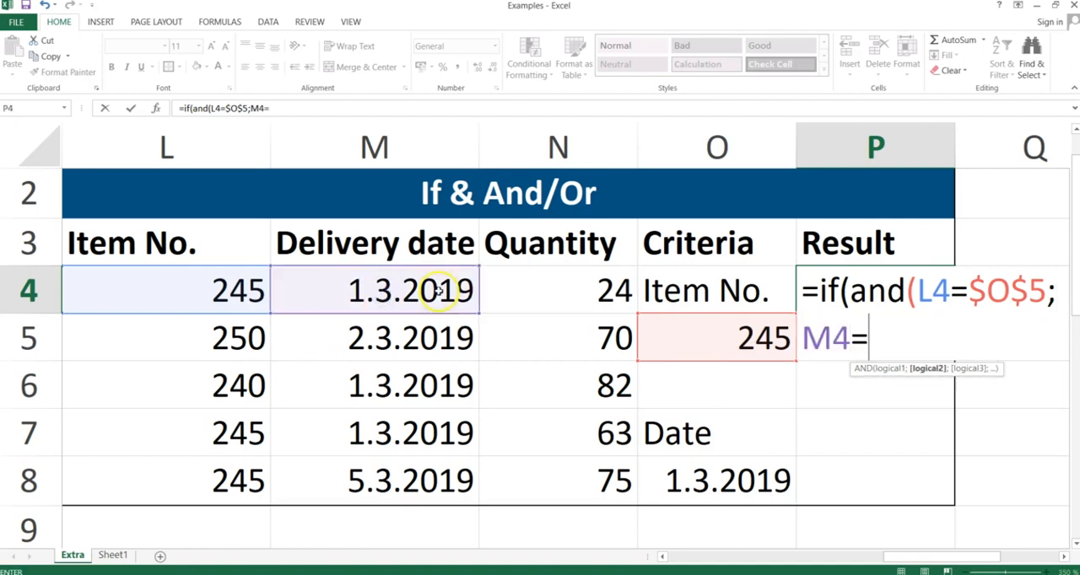
click(733, 486)
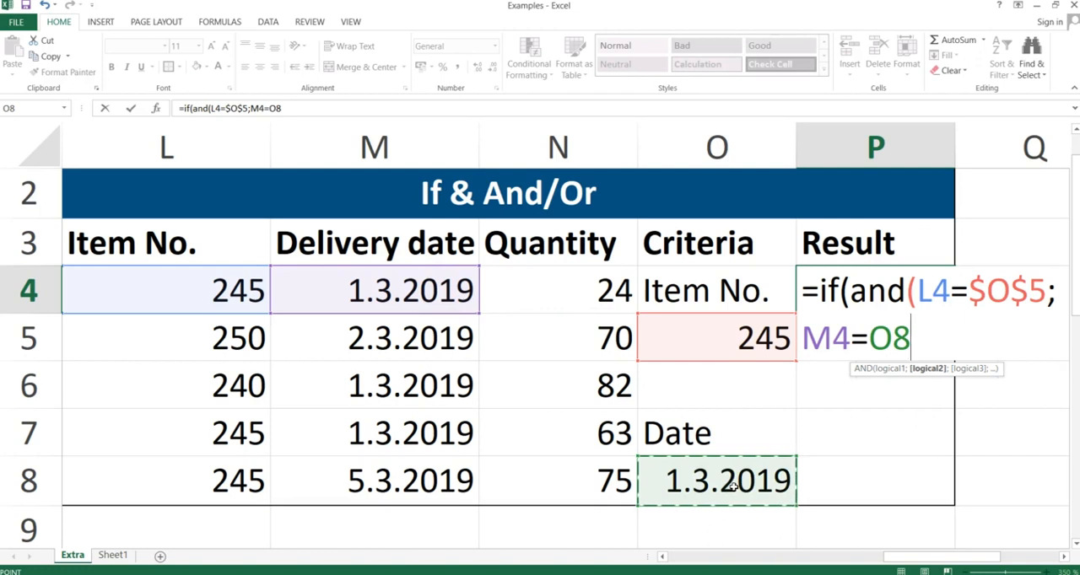
key(F4)
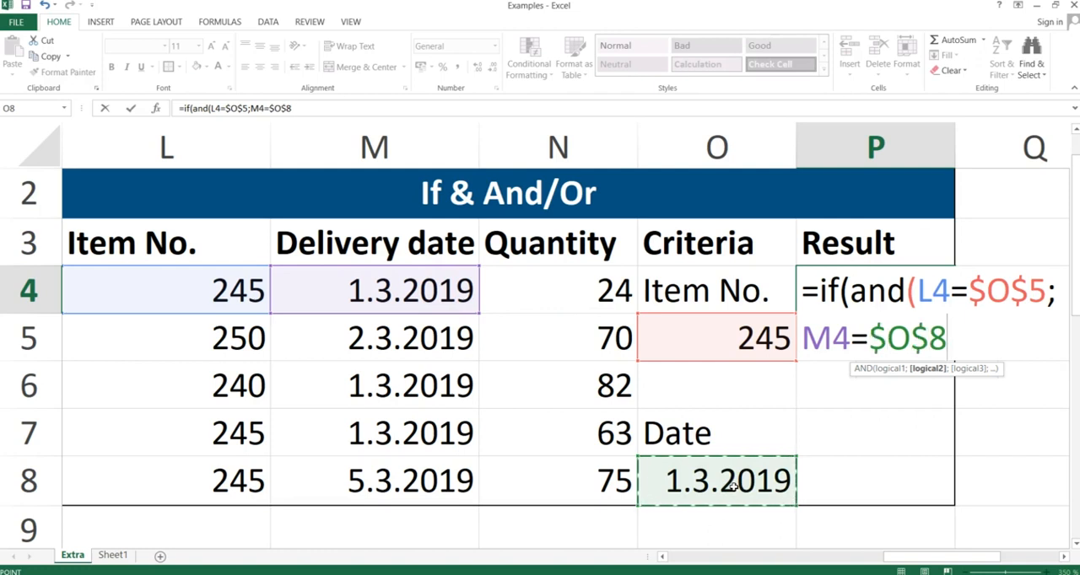
text())
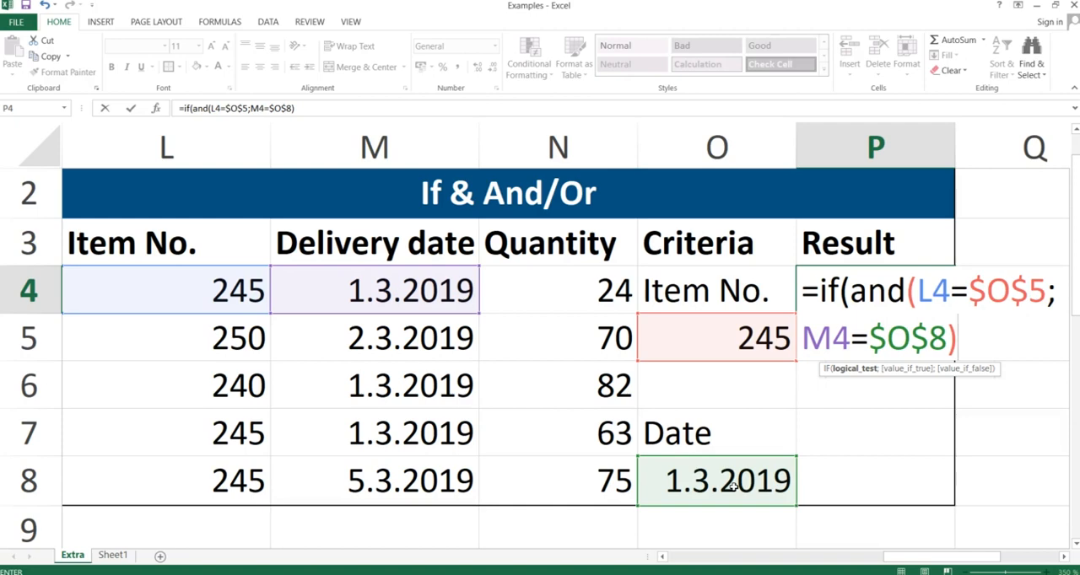
text(,)
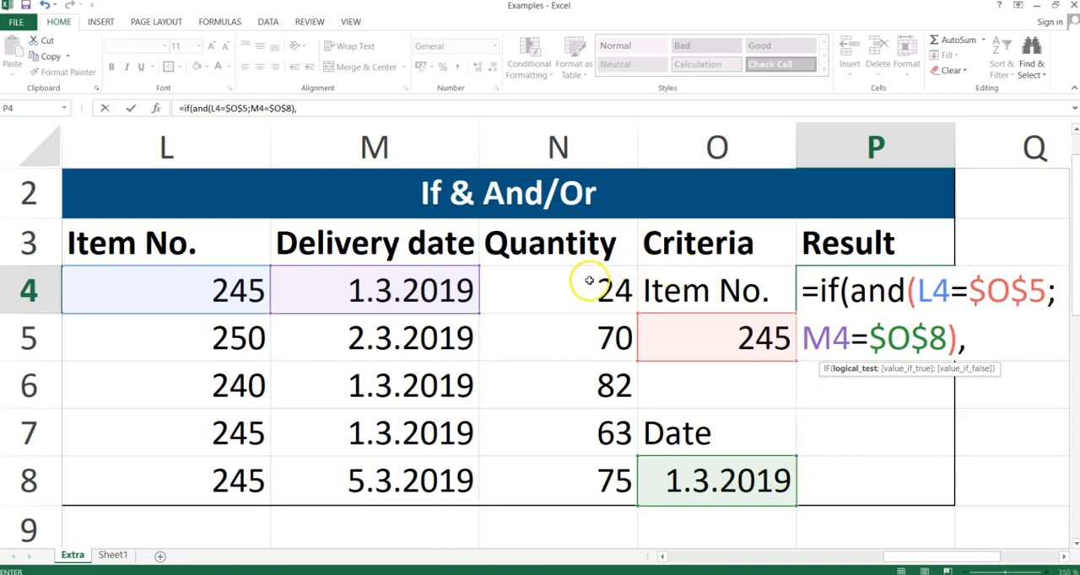
key(Return)
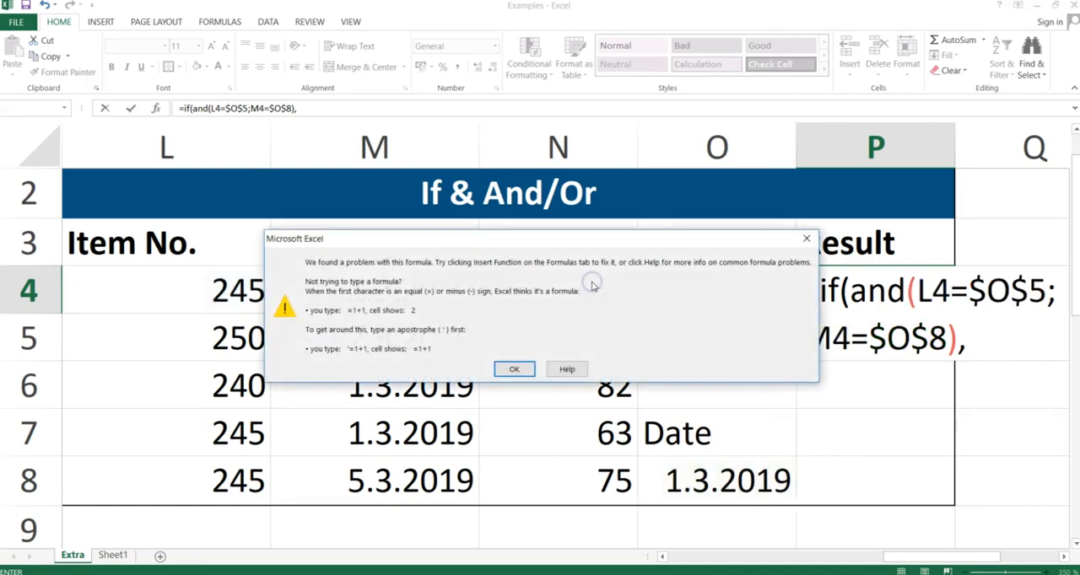
key(Return)
key(BackSpace)
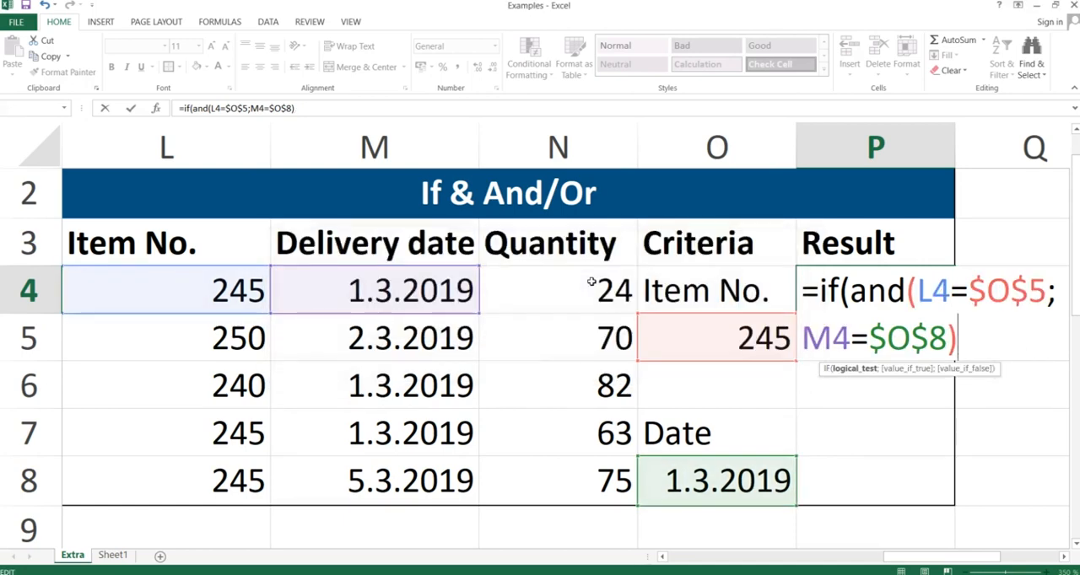
Complete the P4 formula with N4 as the true value and "" as the false value, using semicolon separators.
text(;)
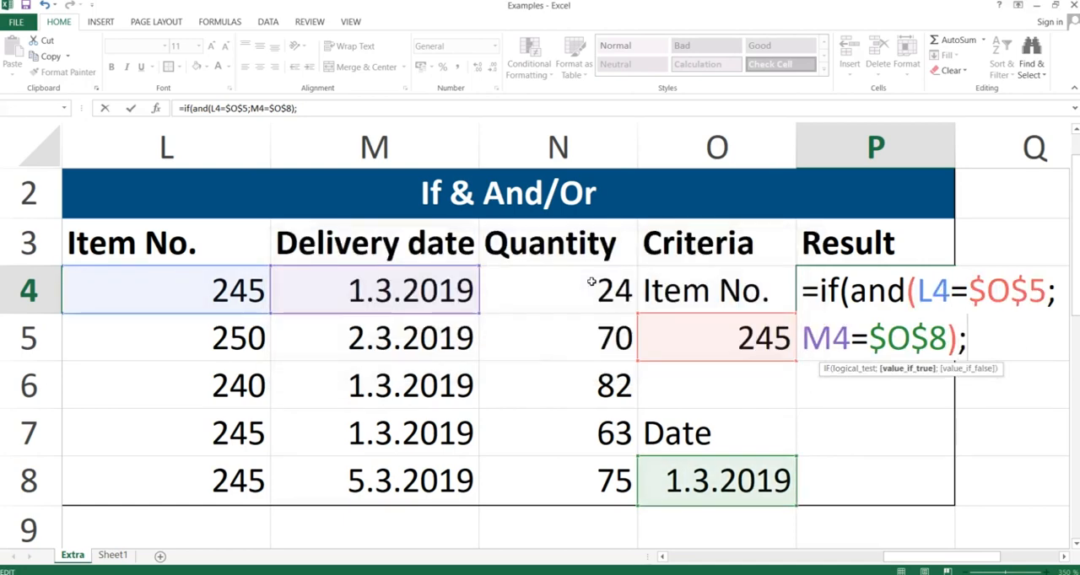
click(559, 285)
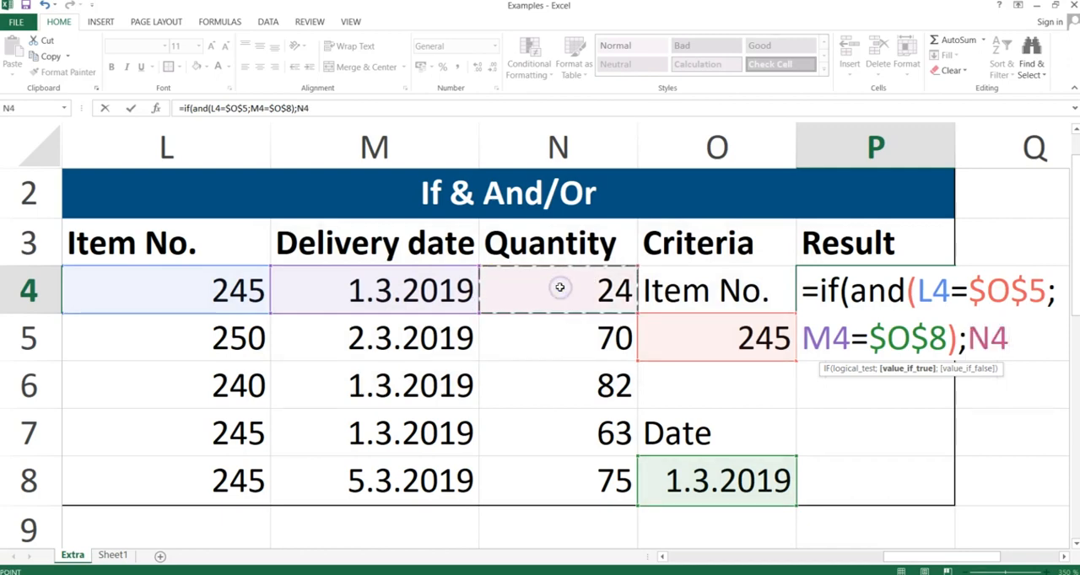
text(;)
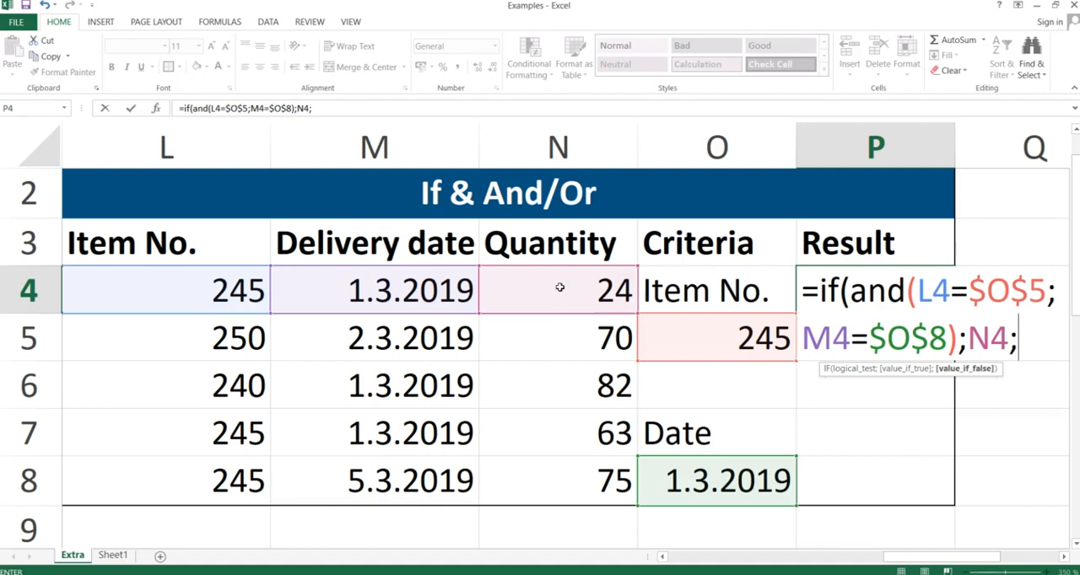
text(""))
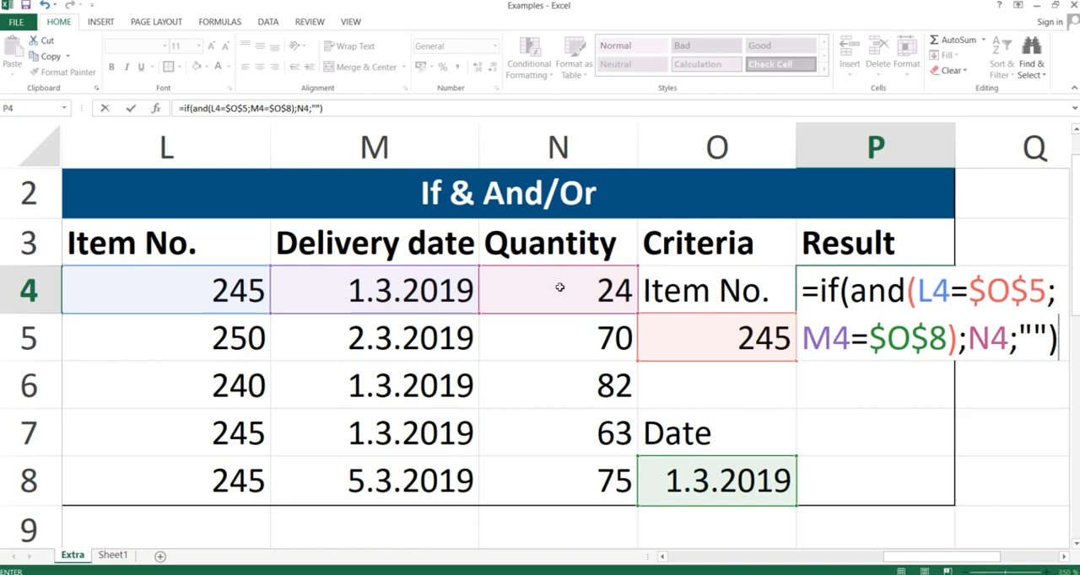
key(Return)
key(Up)
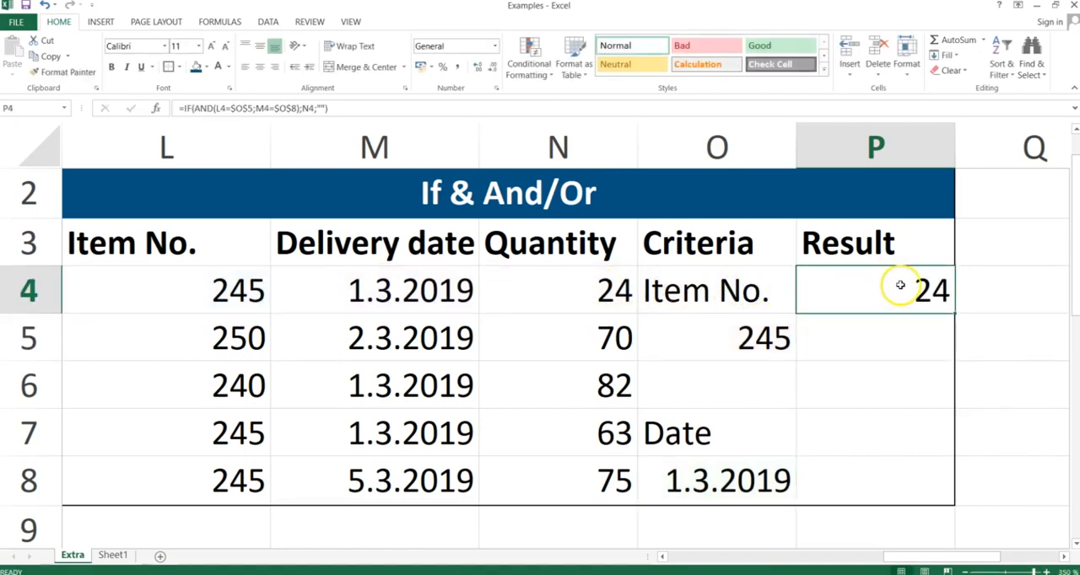
Copy the P4 formula into P4:P8 of the Result column, pasting formulas only.
key(ctrl+c)
key(shift+Down)
key(shift+Down)
key(shift+Down)
key(shift+Down)
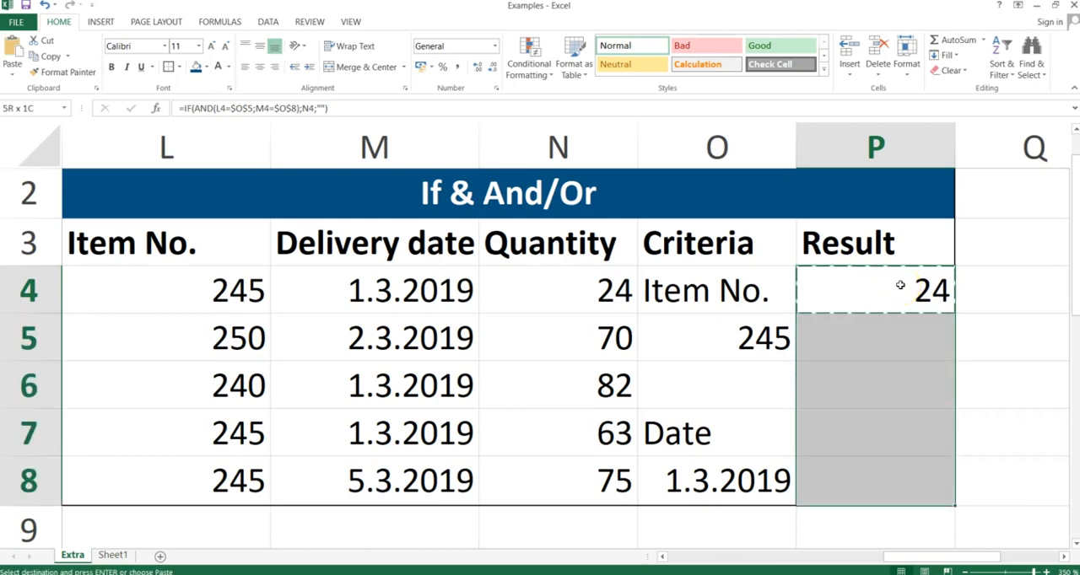
key(ctrl+alt+v)
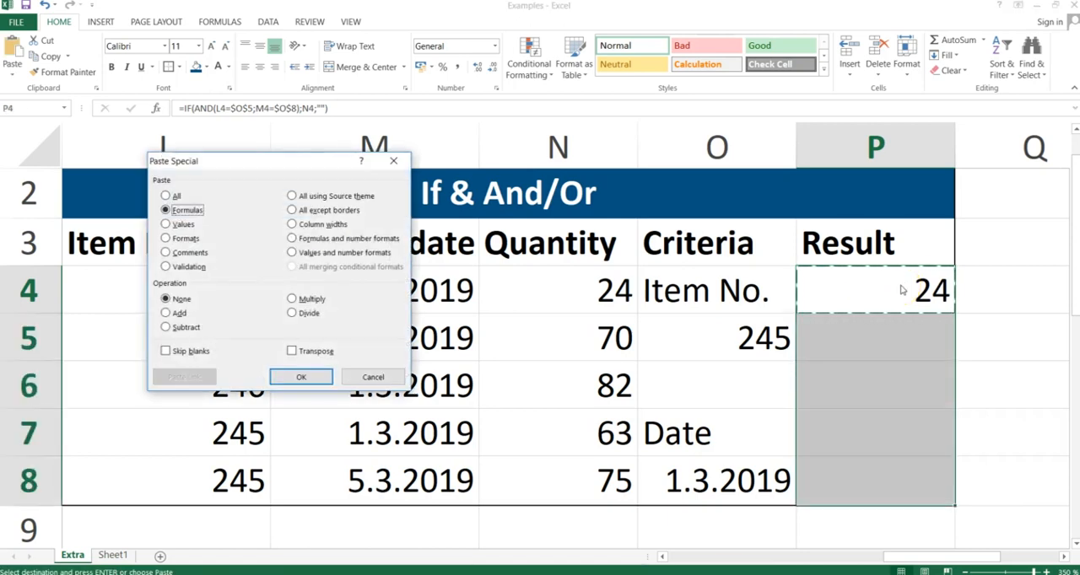
key(Return)
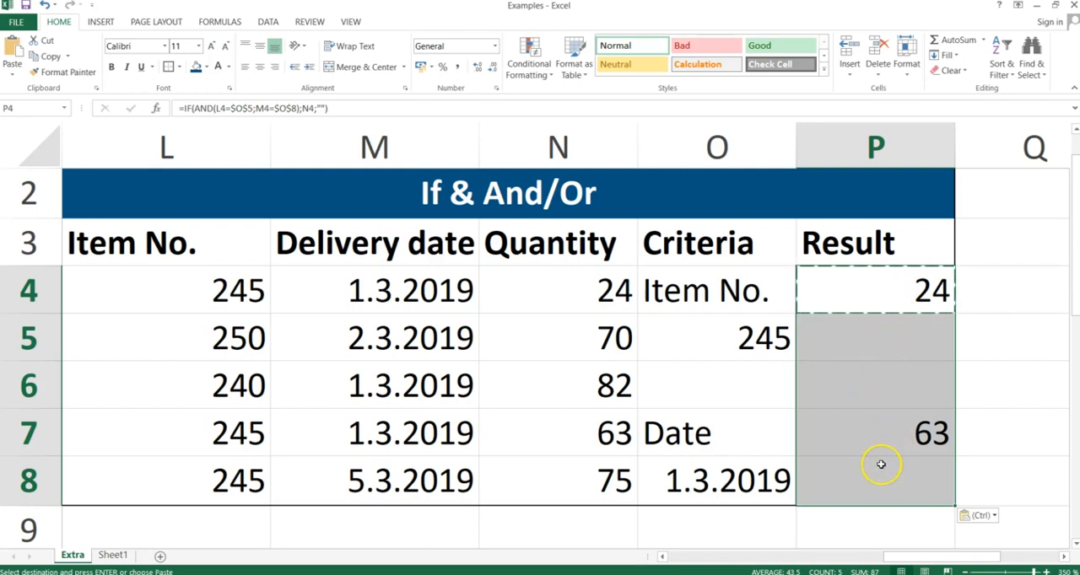
Compare the item numbers and delivery dates in rows 4 and 7 with the criteria in O5 and O8, and check the results in P4:P8.
click(918, 332)
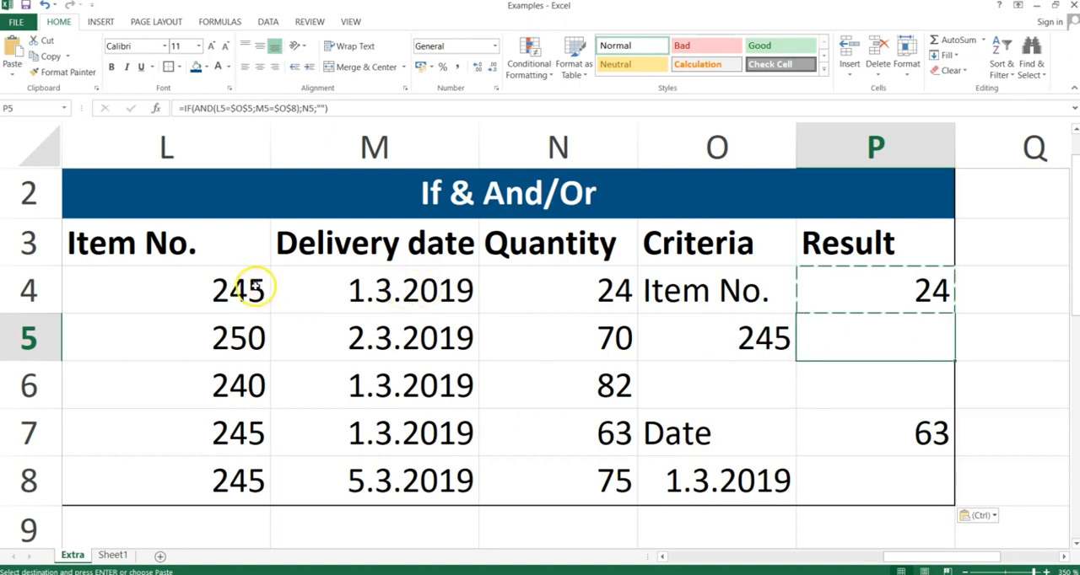
click(243, 289)
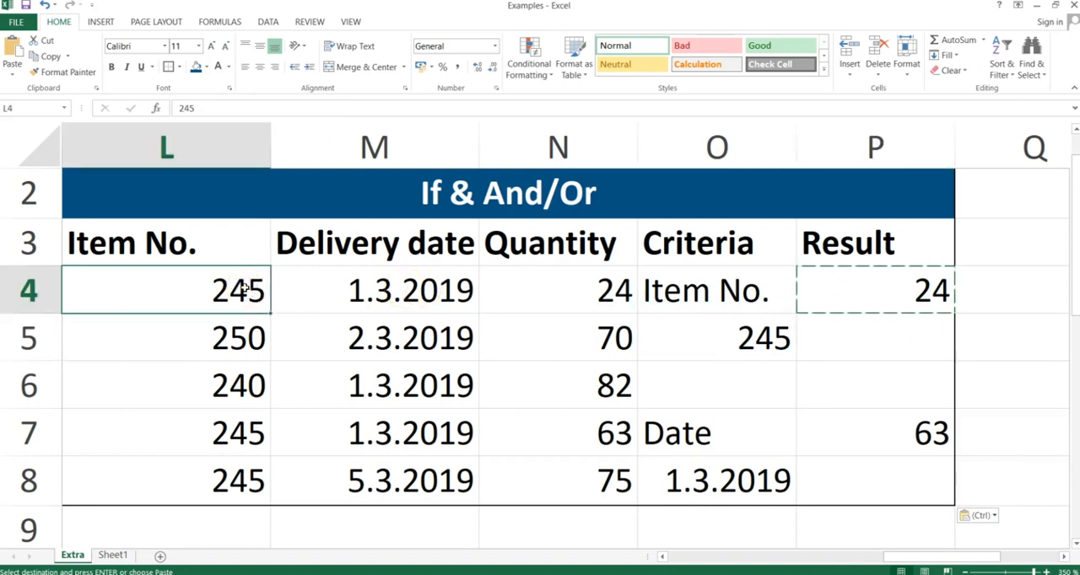
click(766, 340)
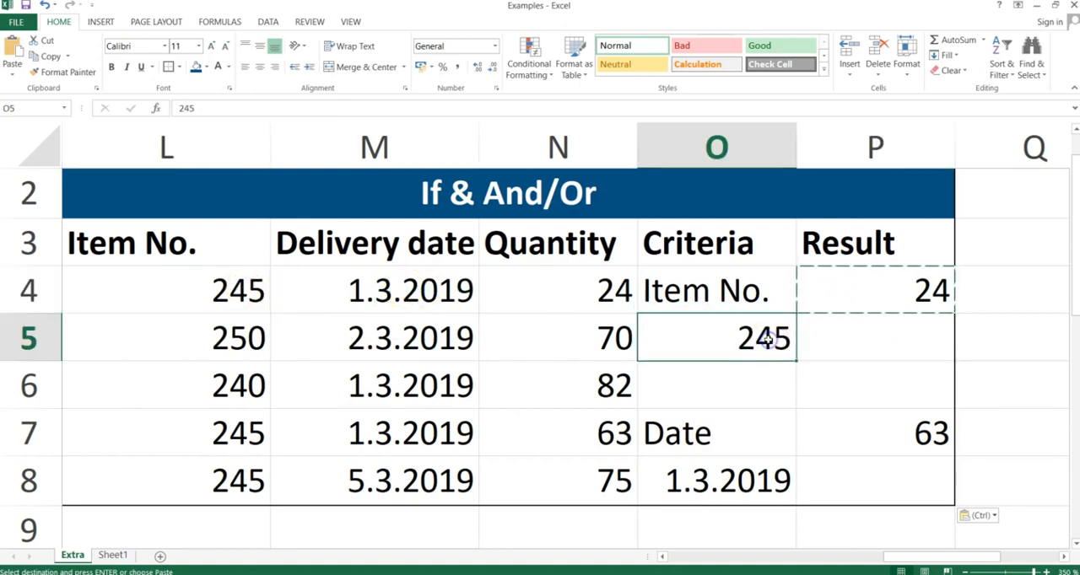
click(383, 277)
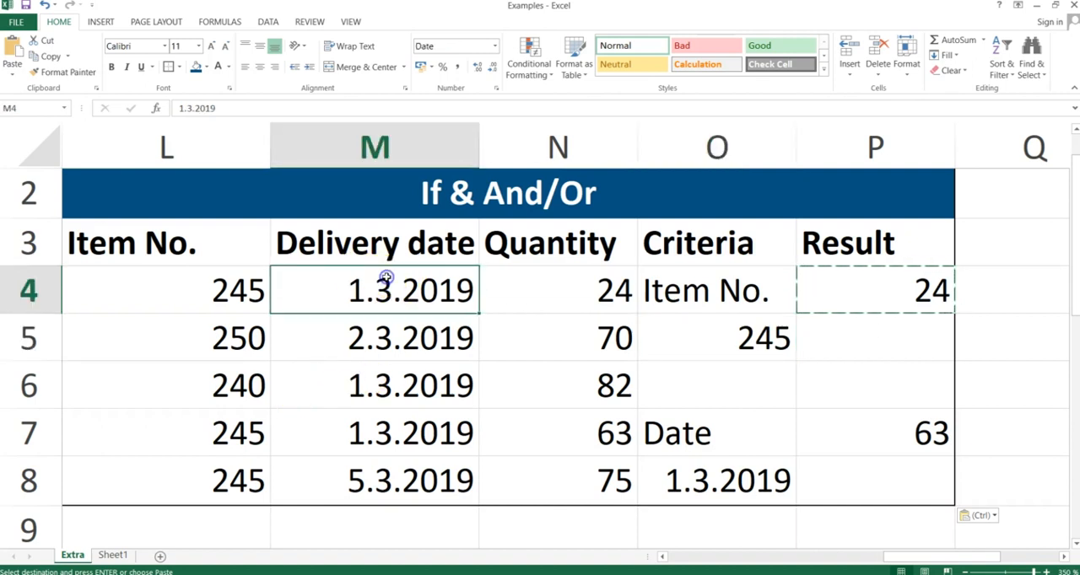
click(738, 479)
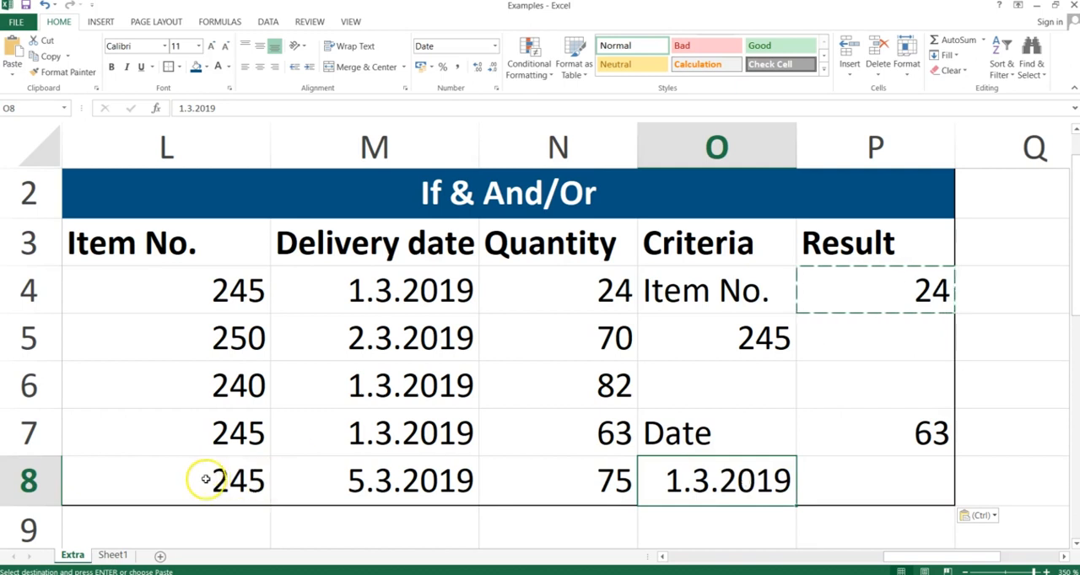
drag(201, 424, 329, 432)
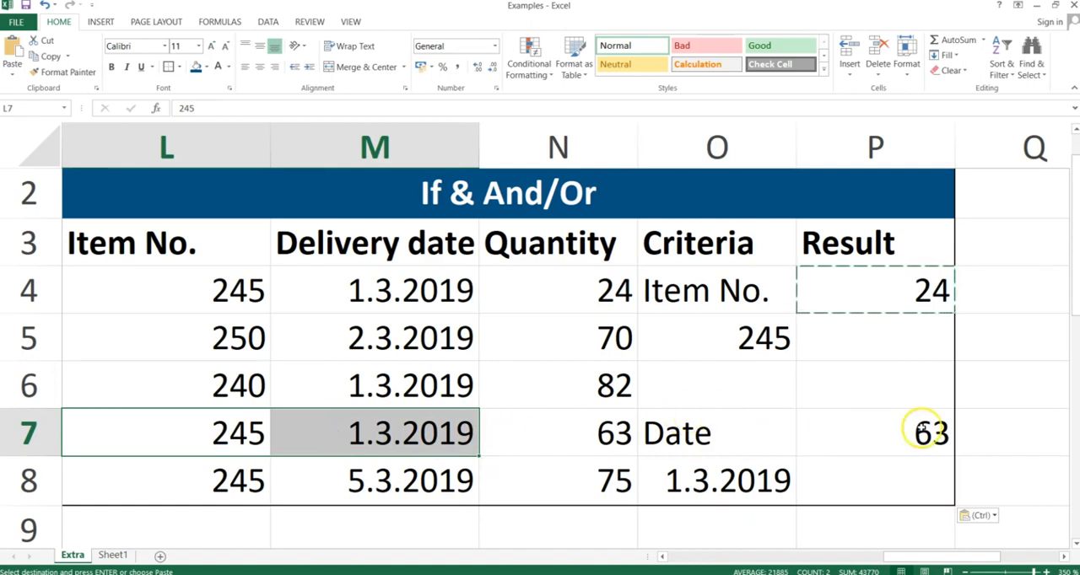
click(922, 282)
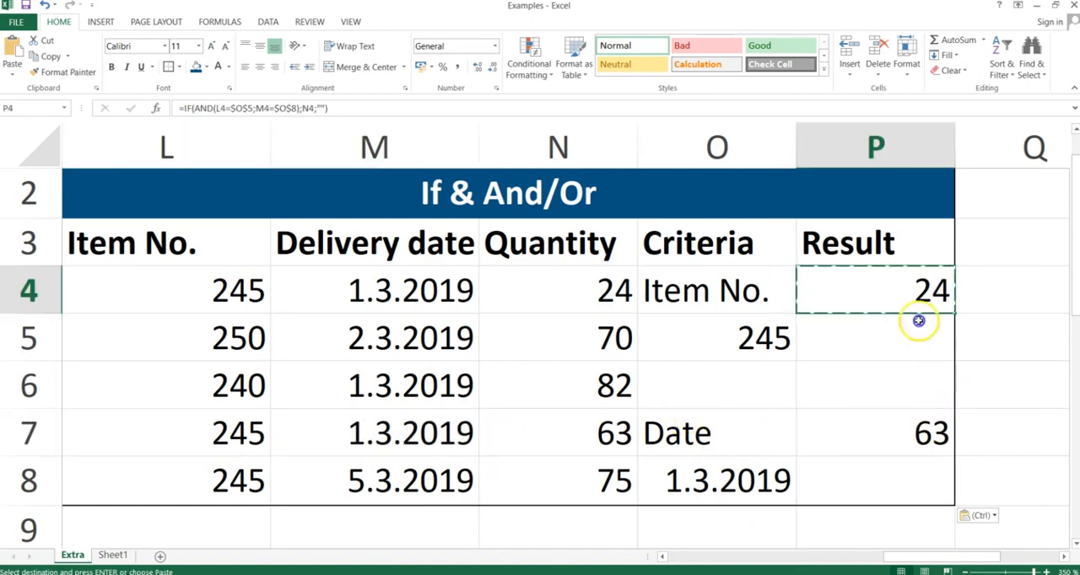
drag(918, 321, 945, 477)
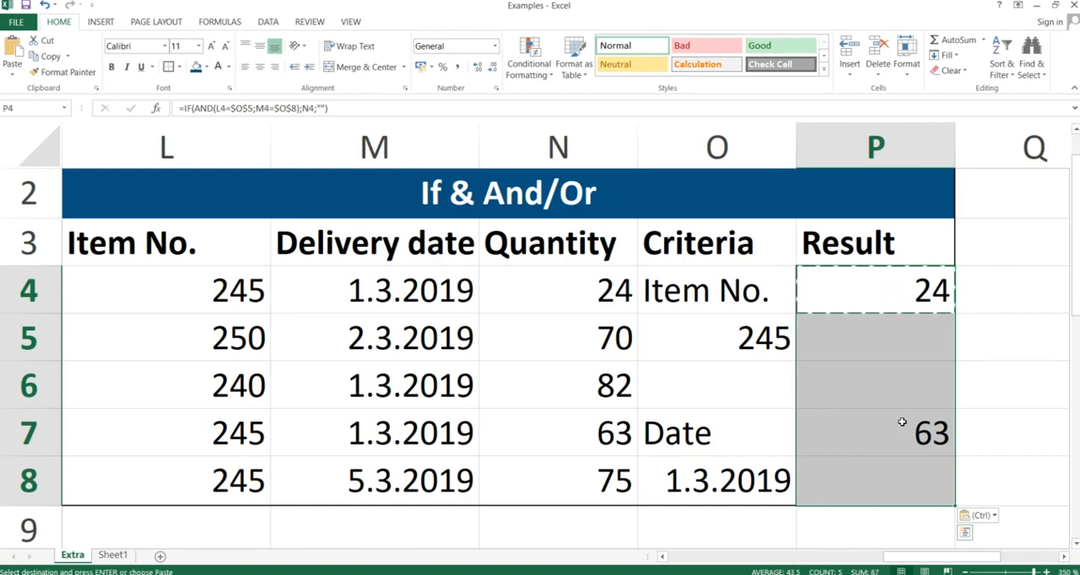
key(alt+Tab)
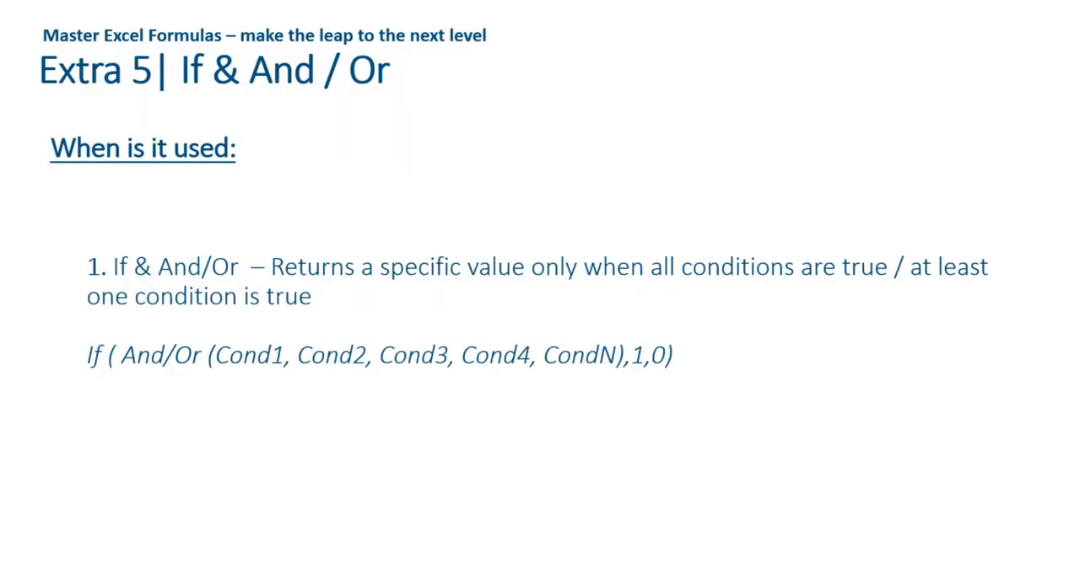
key(Right)
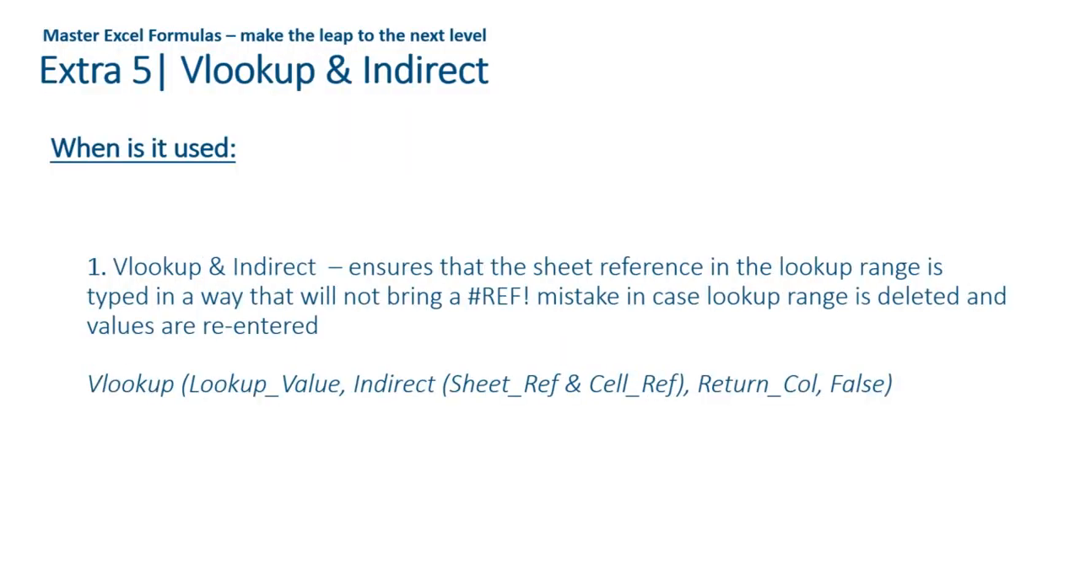
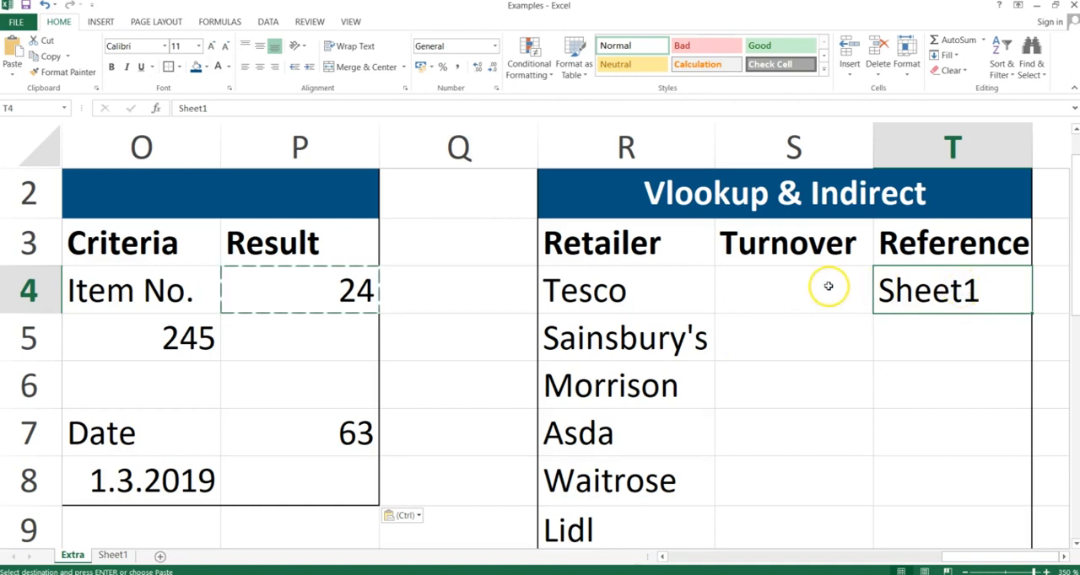
Examine the Retailer and Turnover table in C3:D10 on Sheet1, and return to the Extra sheet.
click(111, 555)
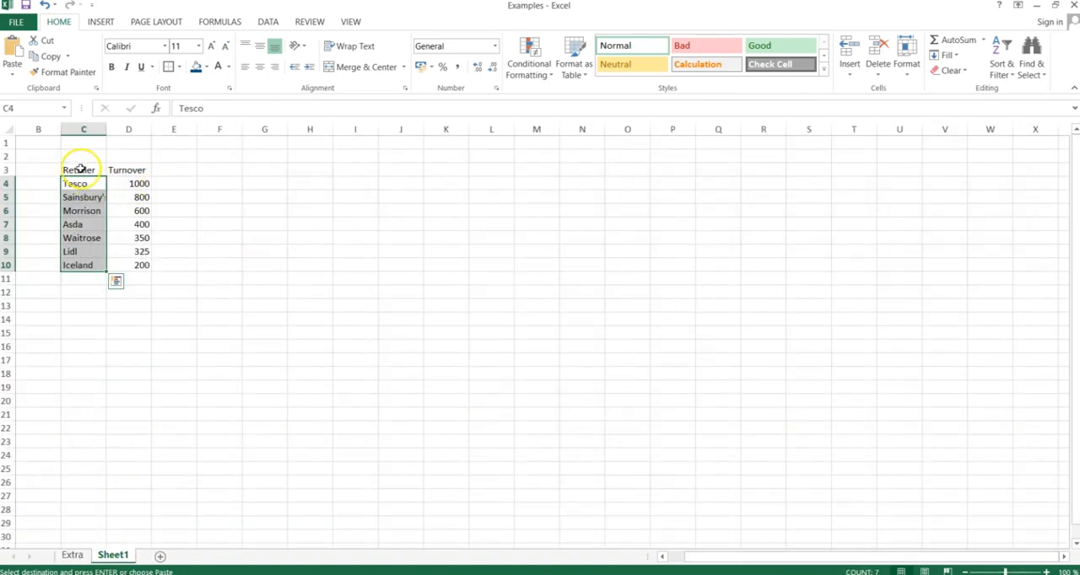
drag(79, 169, 118, 261)
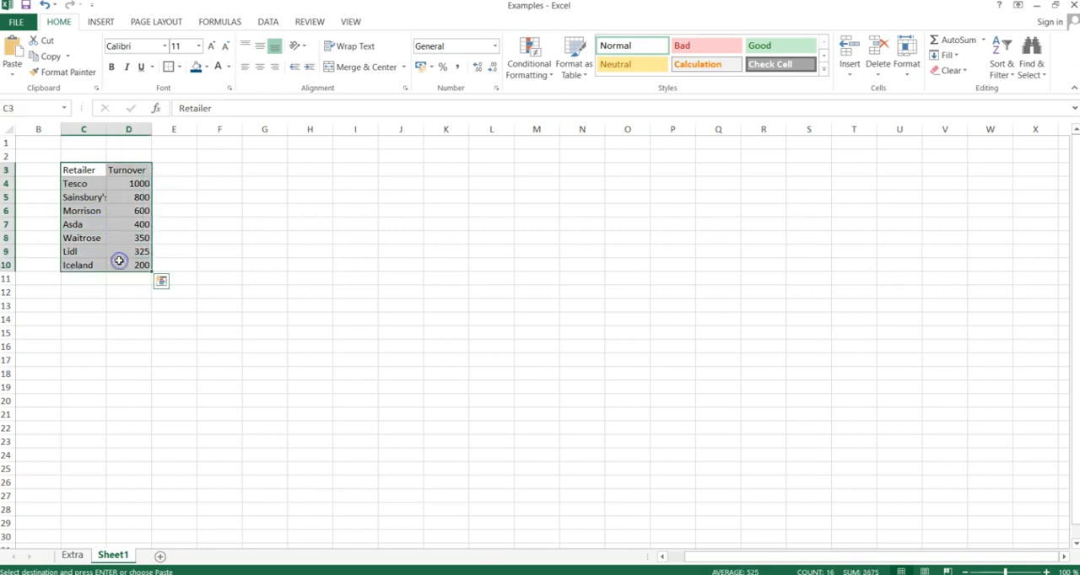
drag(79, 171, 118, 269)
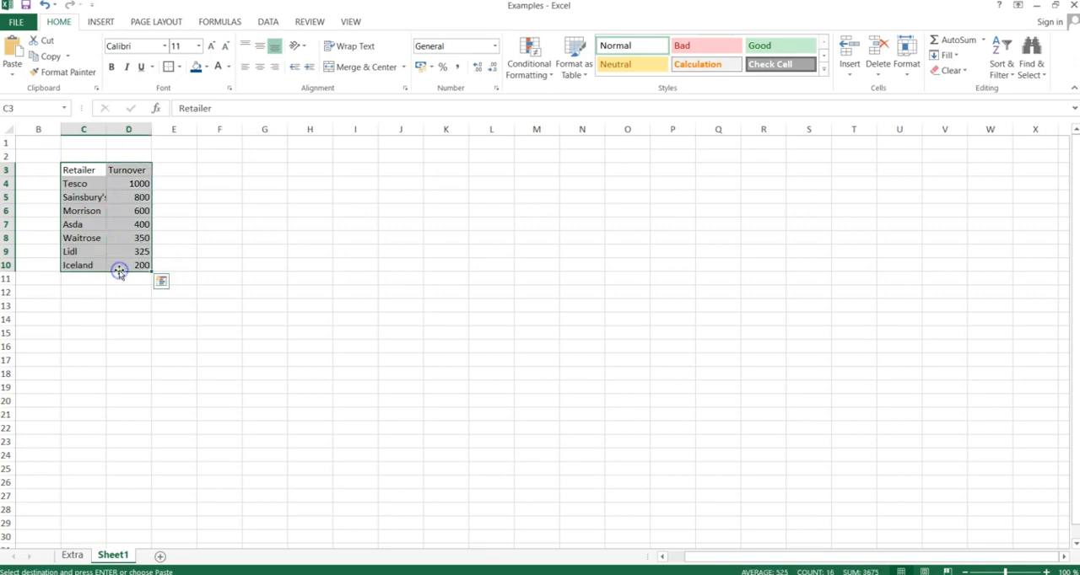
click(128, 254)
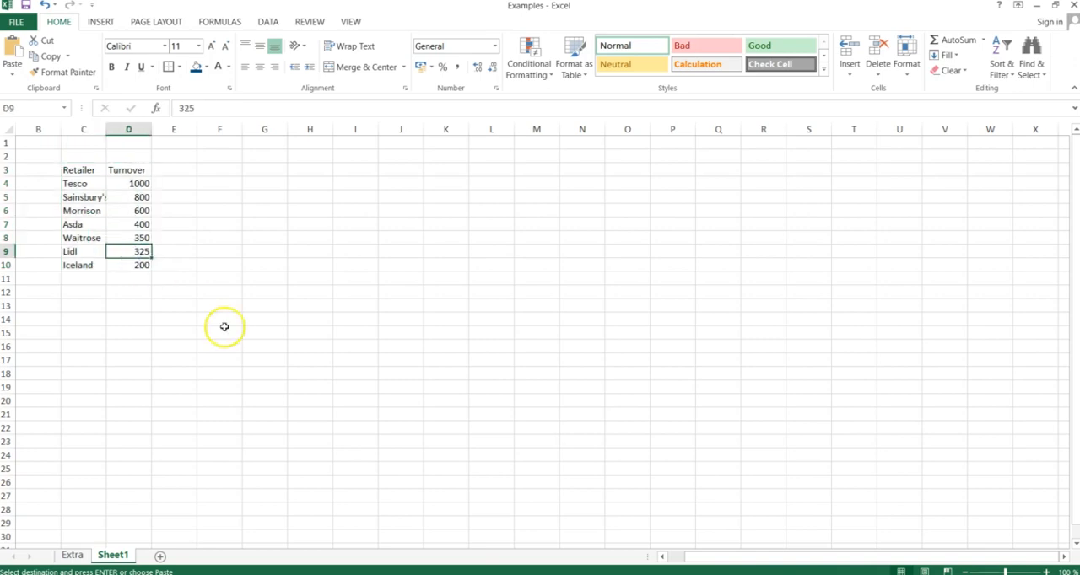
click(74, 555)
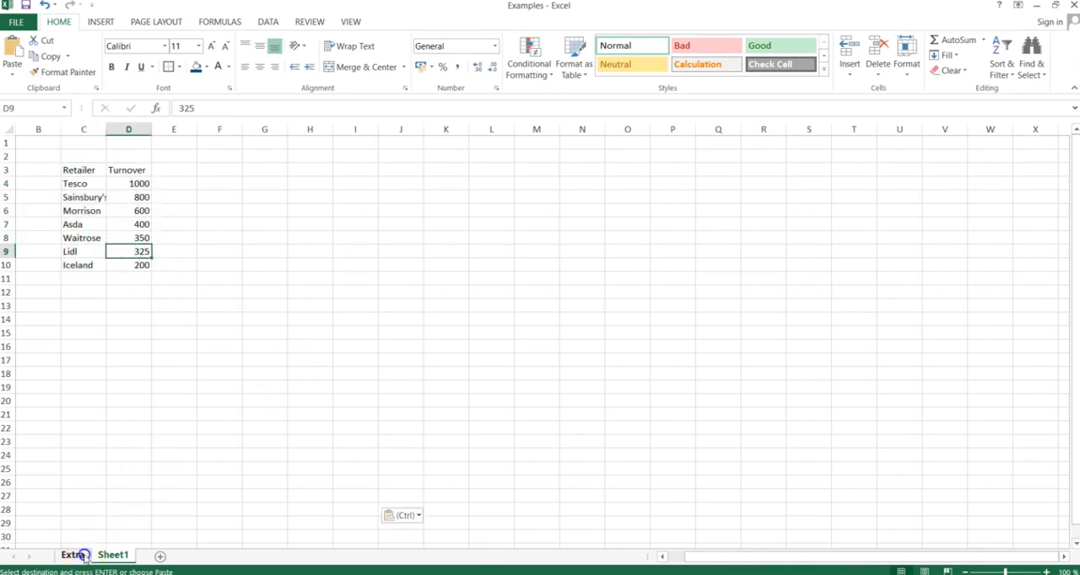
Start a VLOOKUP formula in S4 with R4 as the lookup value, followed by a semicolon separator.
click(773, 294)
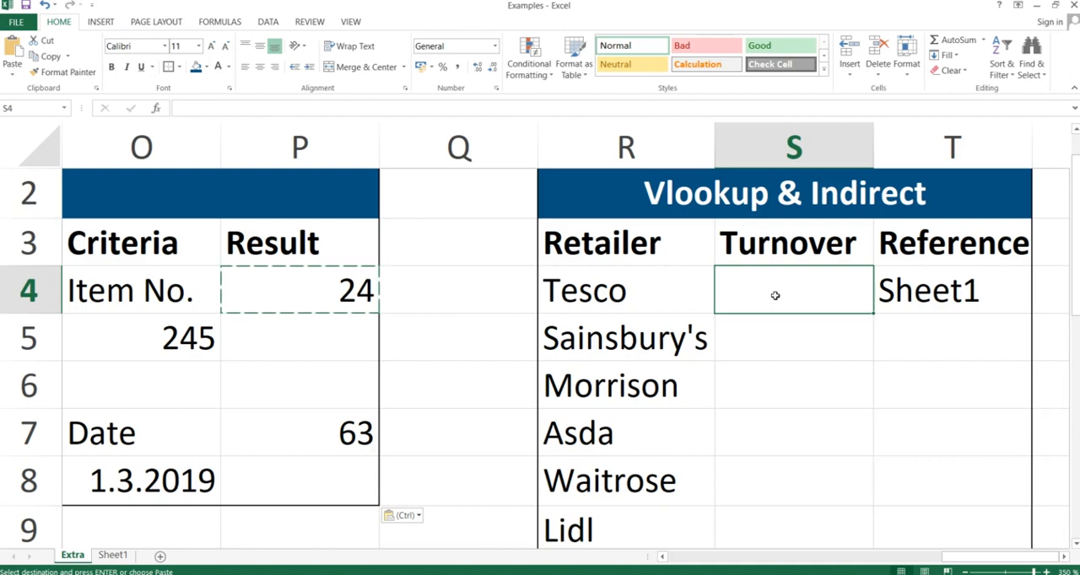
text(=vlookup)
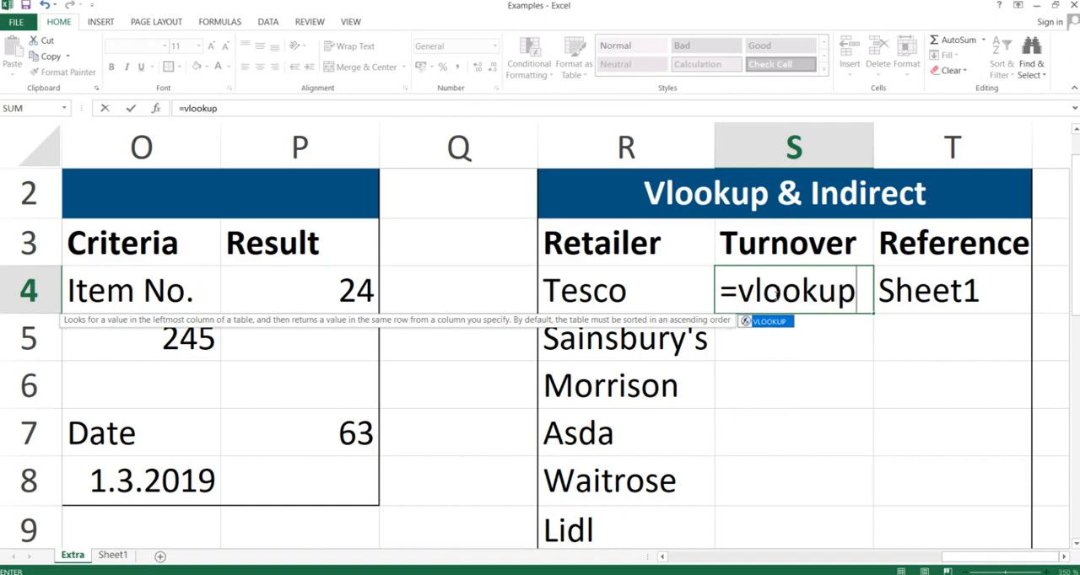
text(()
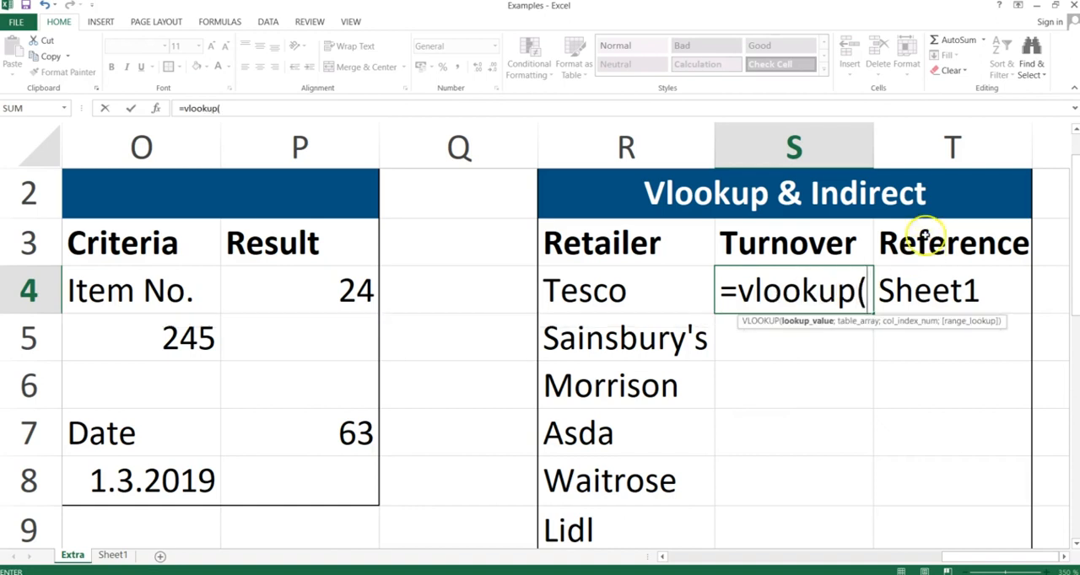
click(606, 292)
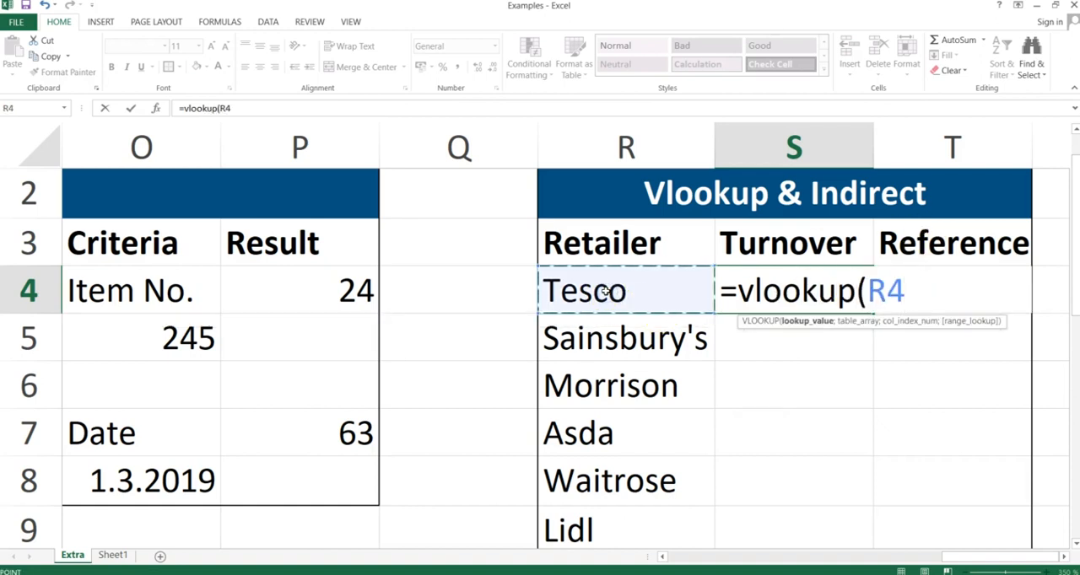
text(;)
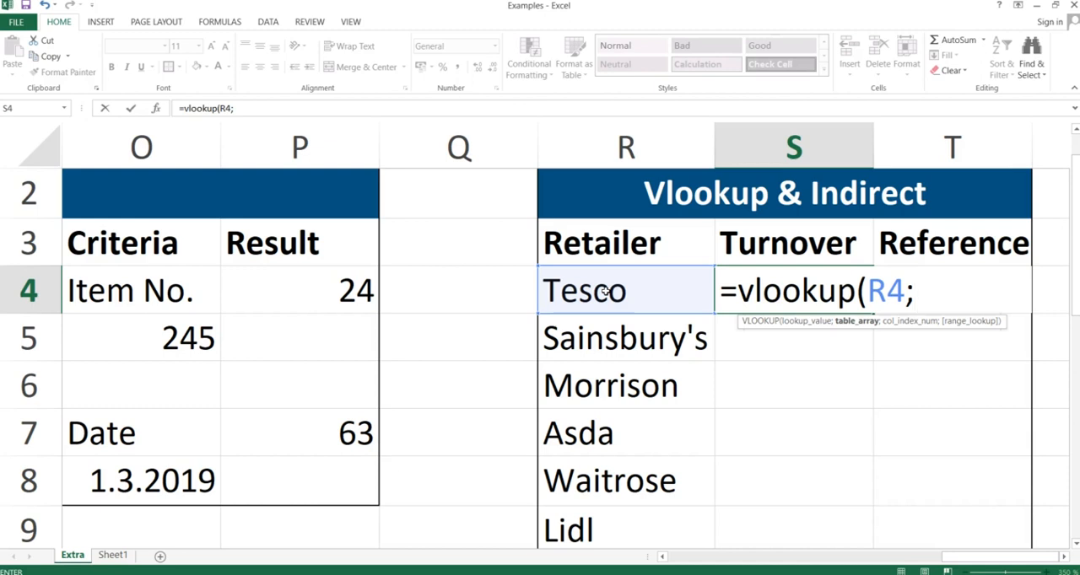
text(indirect()
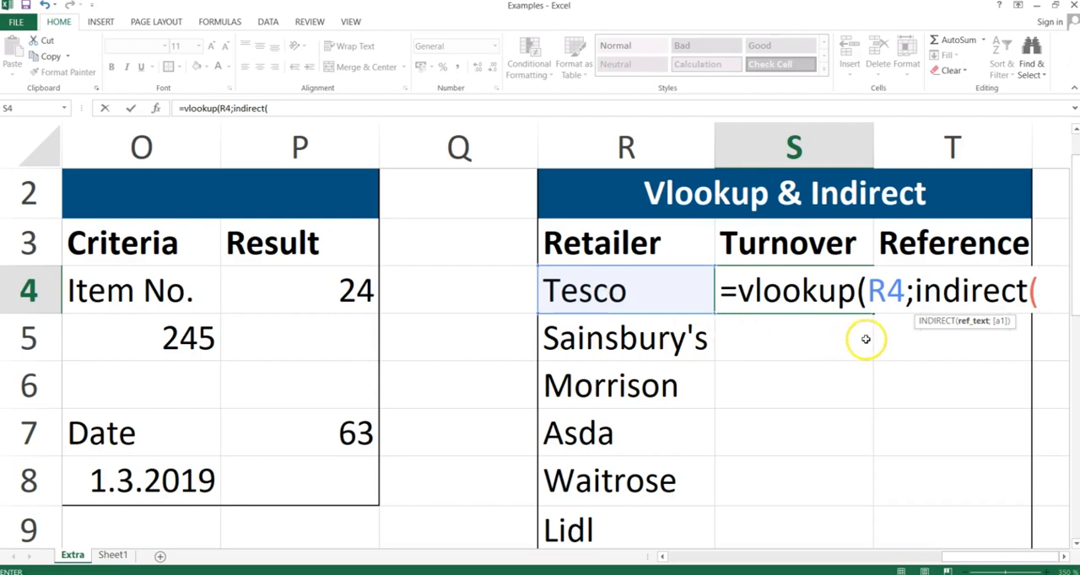
Enter INDIRECT(T4&"!C1:D100") as the table array of the S4 VLOOKUP.
click(908, 337)
key(Up)
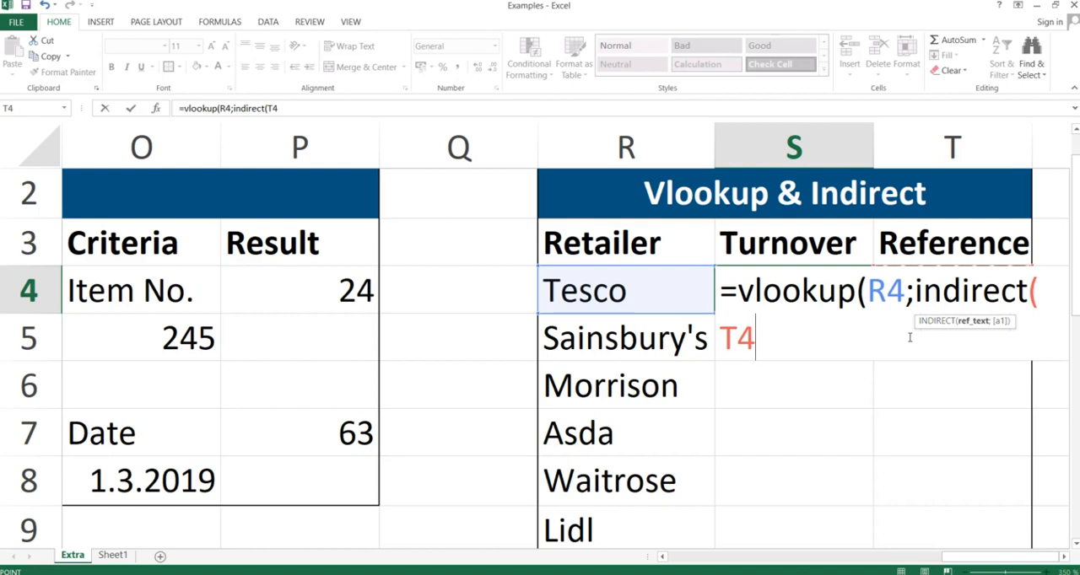
text(&)
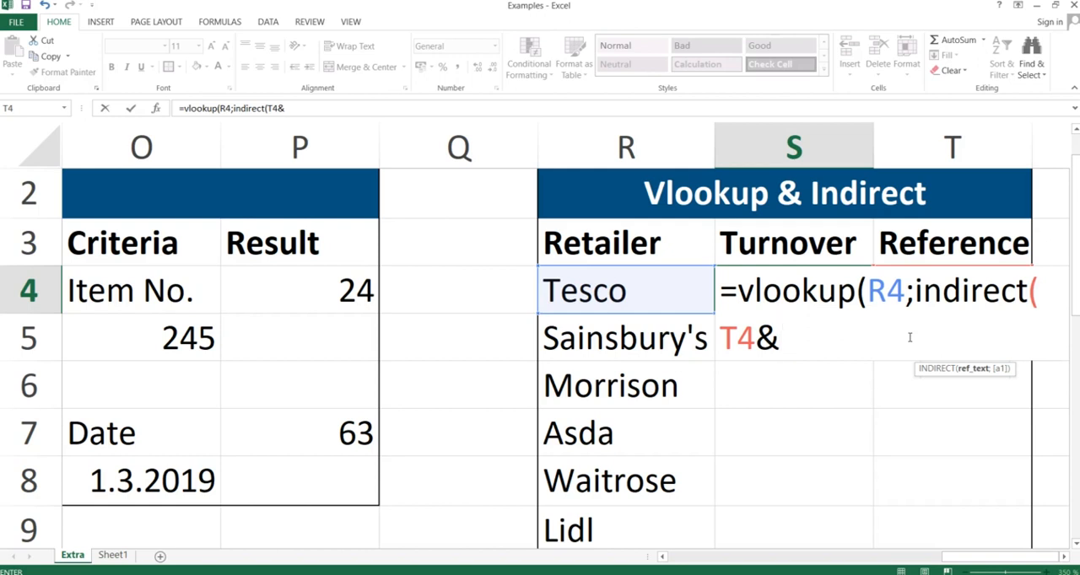
text("!)
text(C)
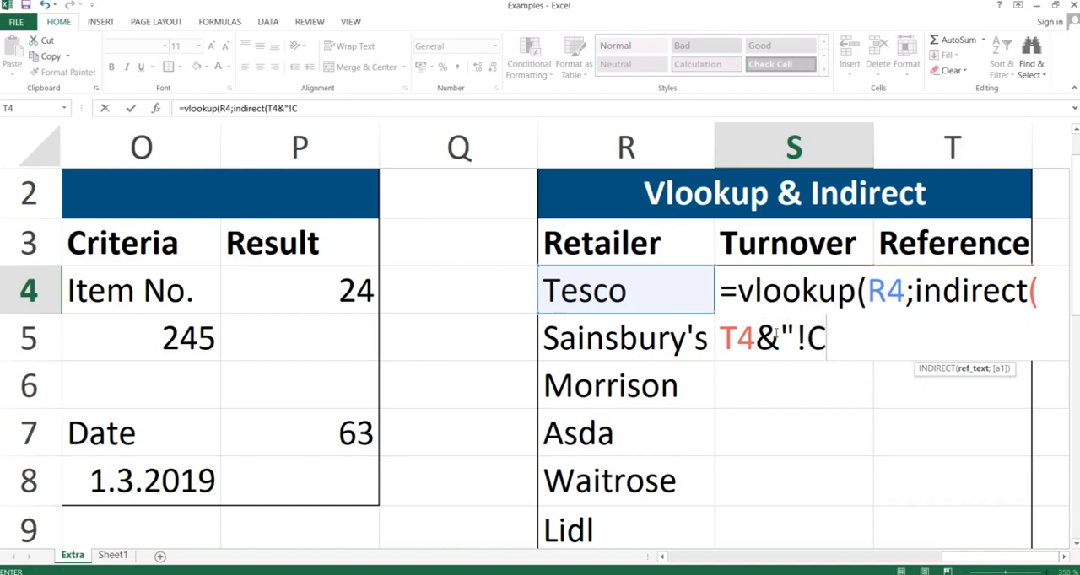
text(1:D100)
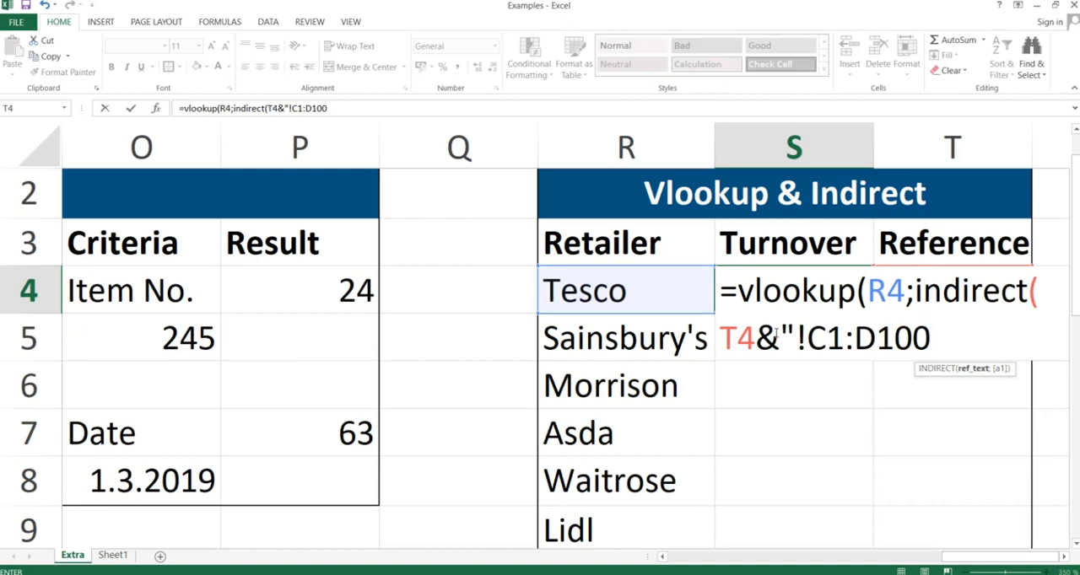
text("))
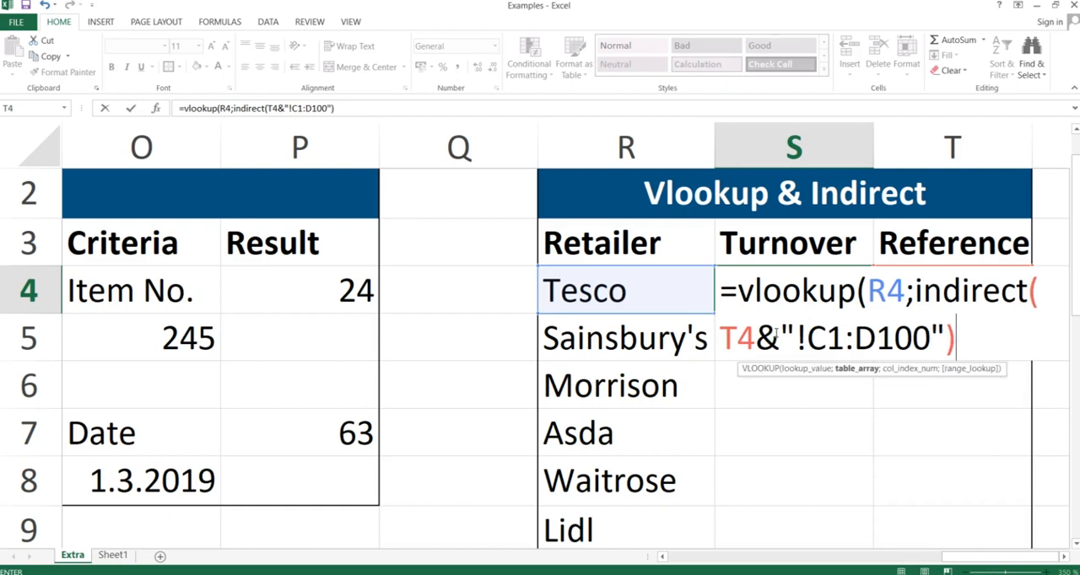
Complete the S4 VLOOKUP with column index 2 and false for an exact match, using semicolon separators.
text(;)
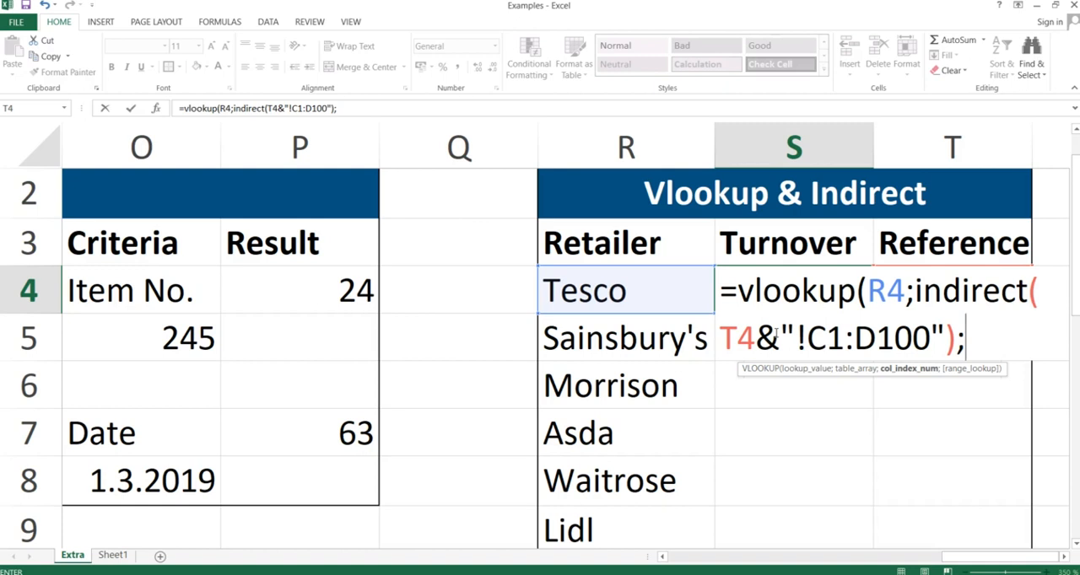
text(2;)
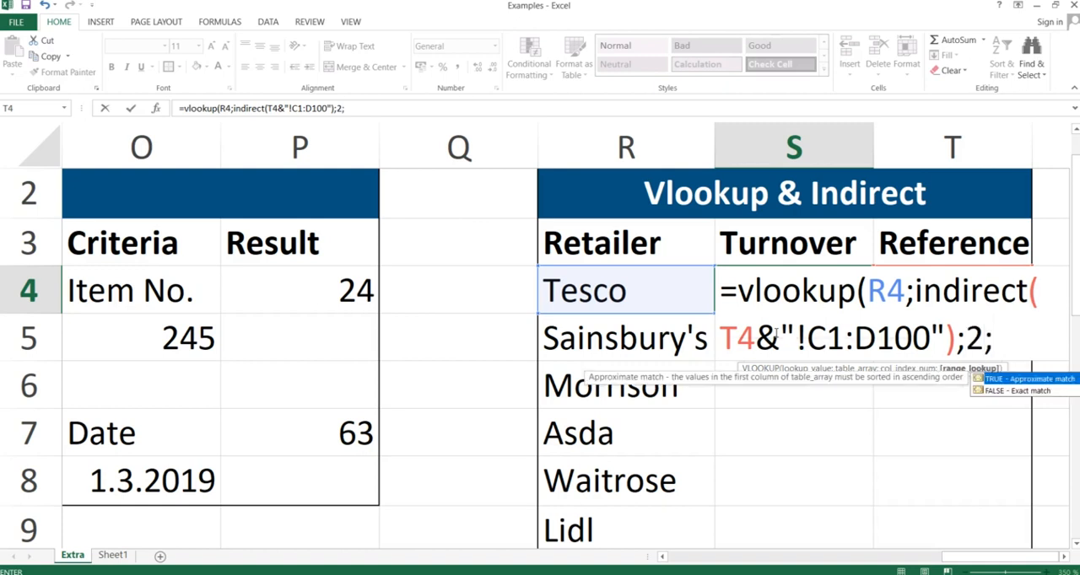
text(false)
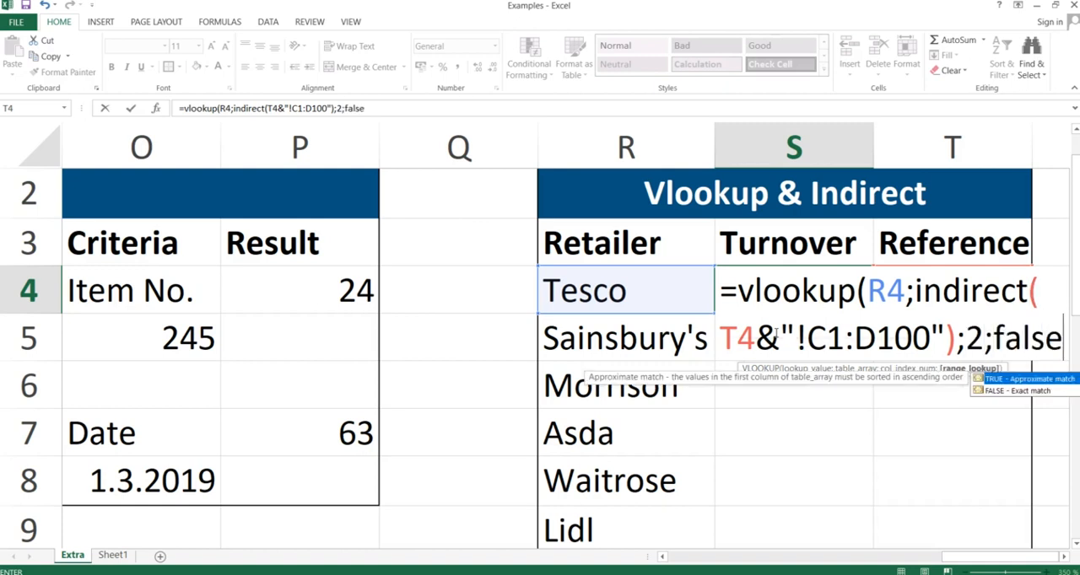
text())
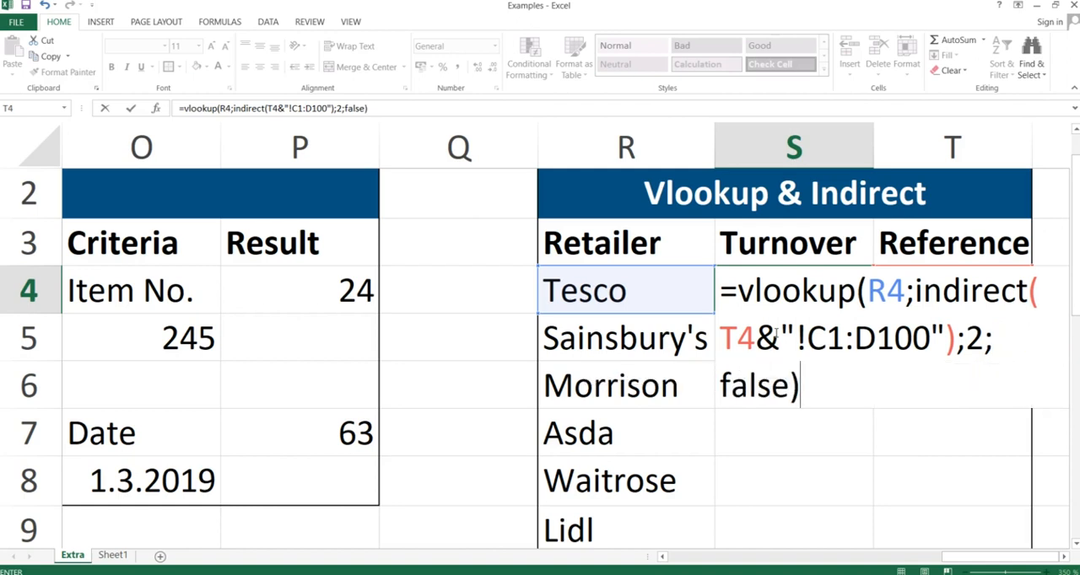
key(Return)
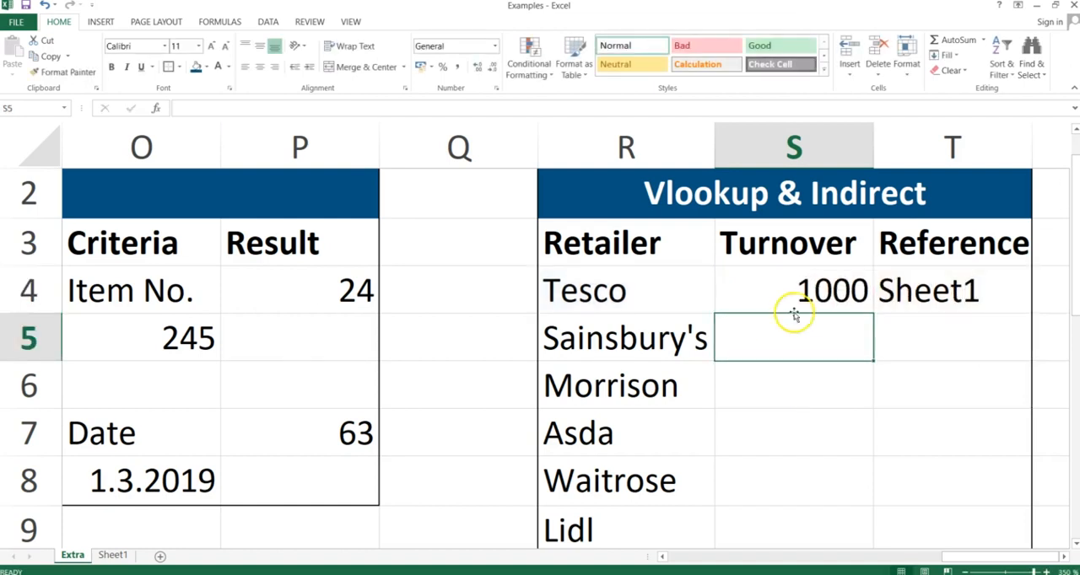
Compare the S4 result with Tesco's turnover on Sheet1, and return to the Extra sheet.
click(800, 284)
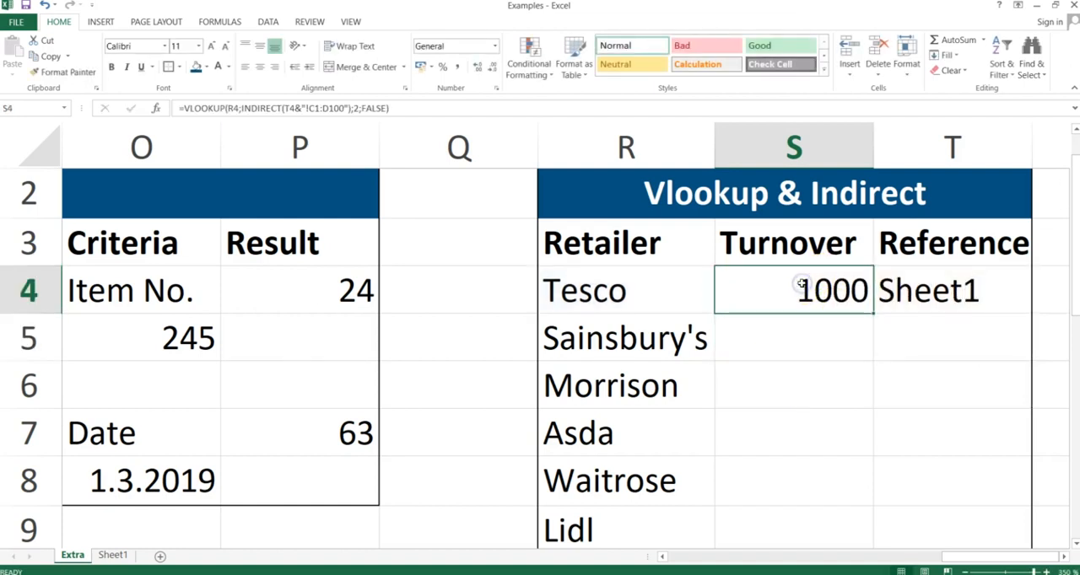
click(114, 556)
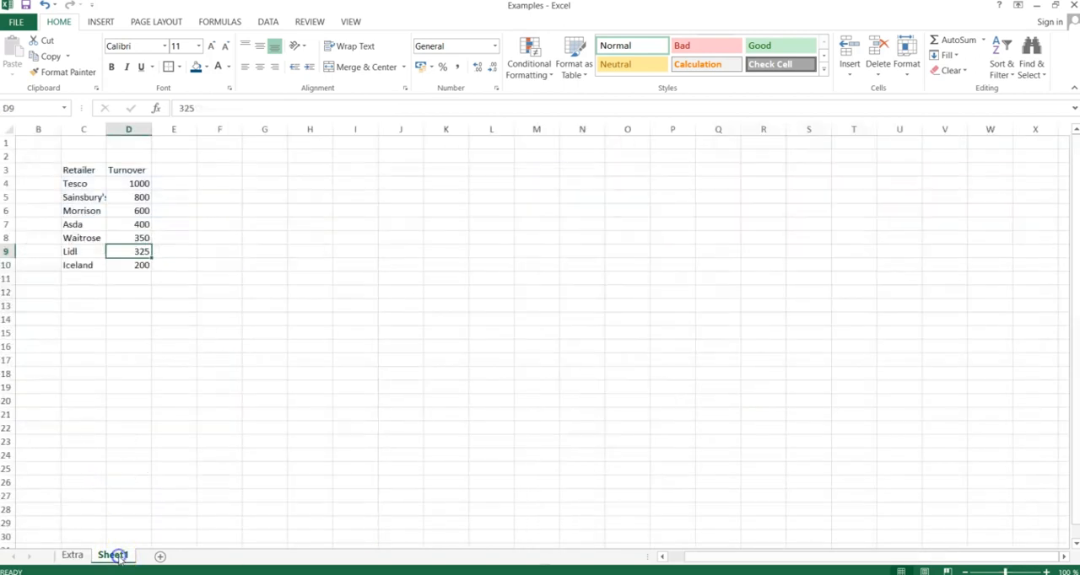
drag(89, 187, 125, 184)
click(127, 201)
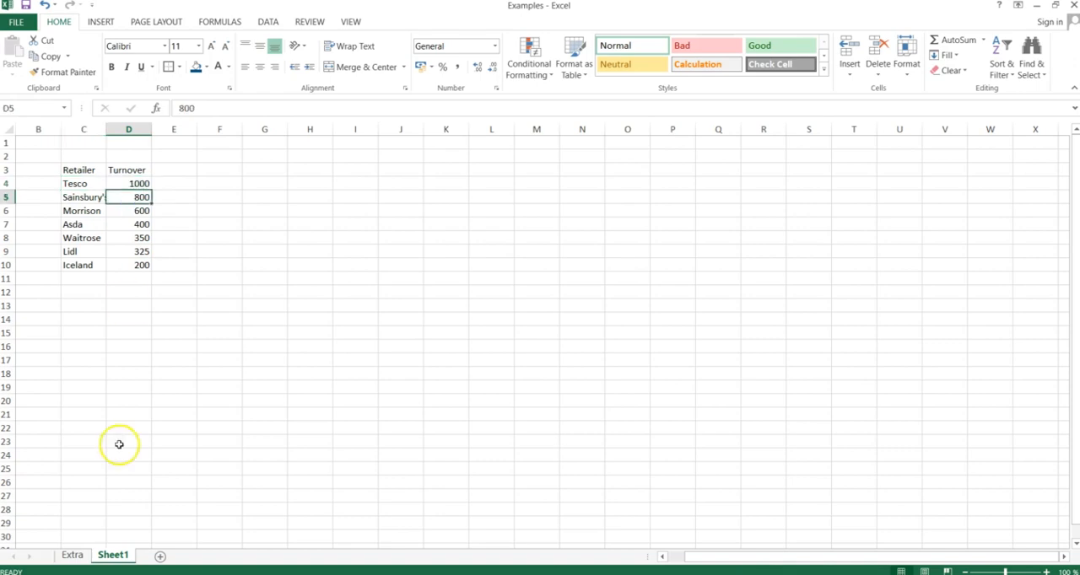
click(72, 556)
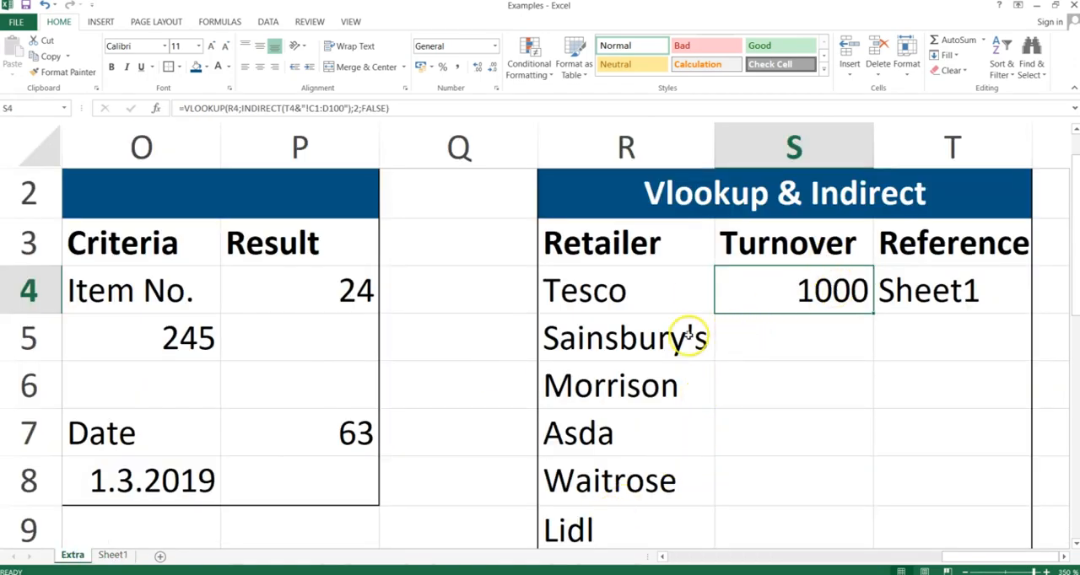
Edit the S4 formula to make the range start C1 absolute as $C$1 inside the INDIRECT text.
double_click(812, 291)
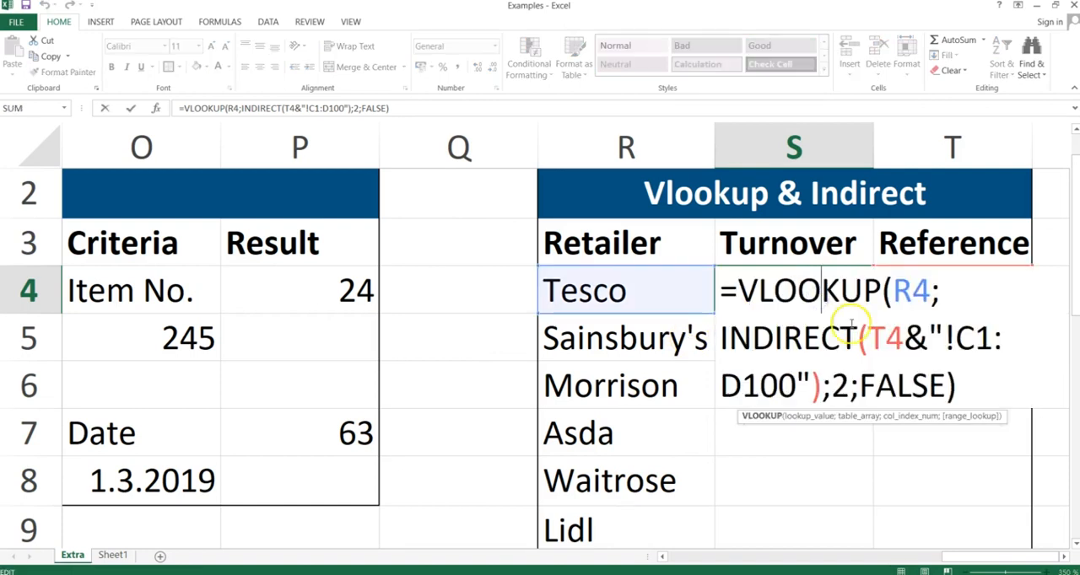
click(972, 336)
key(F4)
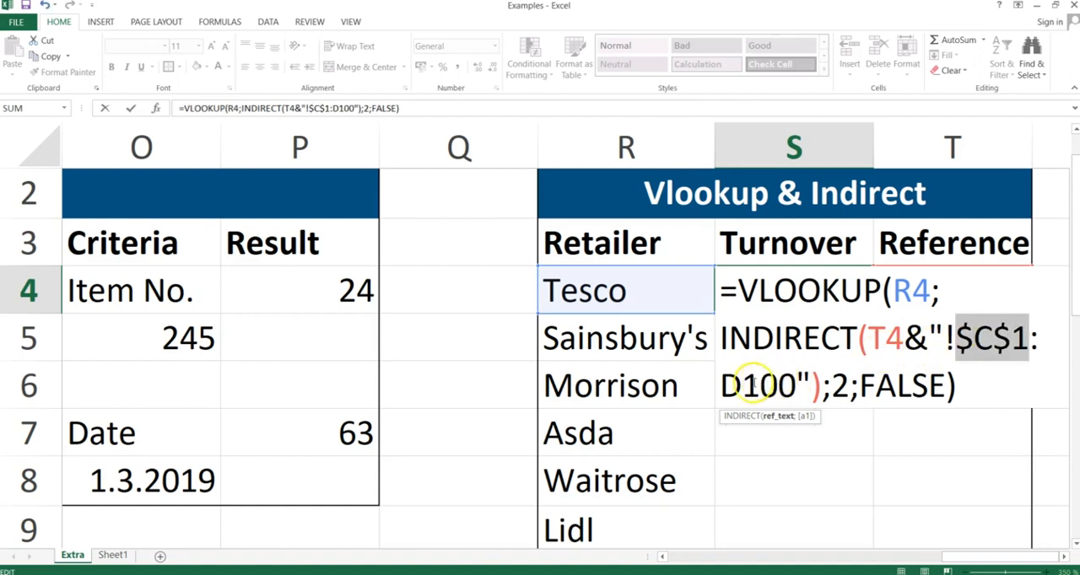
Make the range end D100 absolute as $D$100 inside the INDIRECT text of the S4 formula.
click(744, 385)
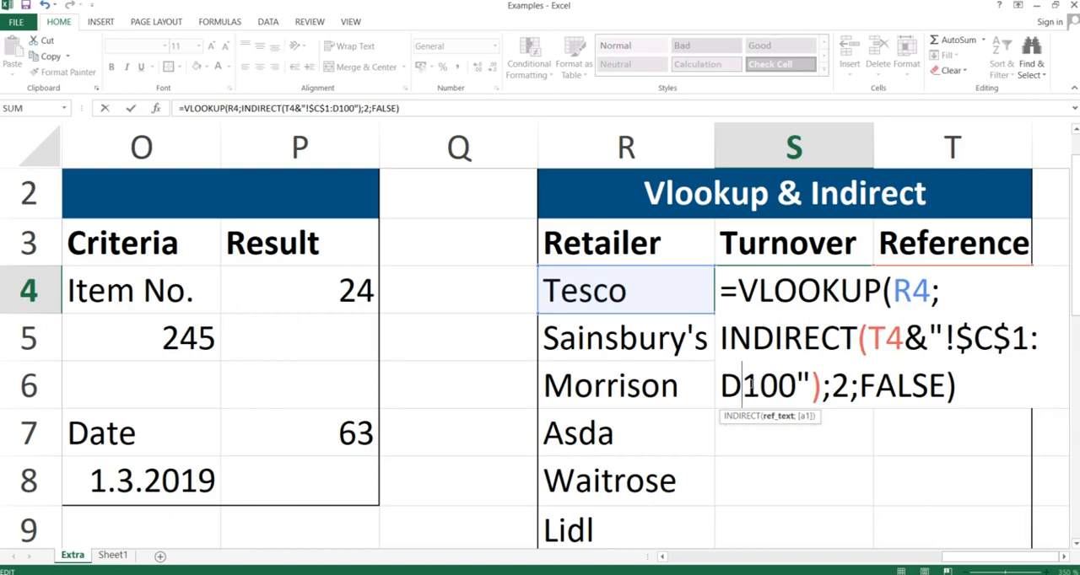
scroll(750, 385, up, 1)
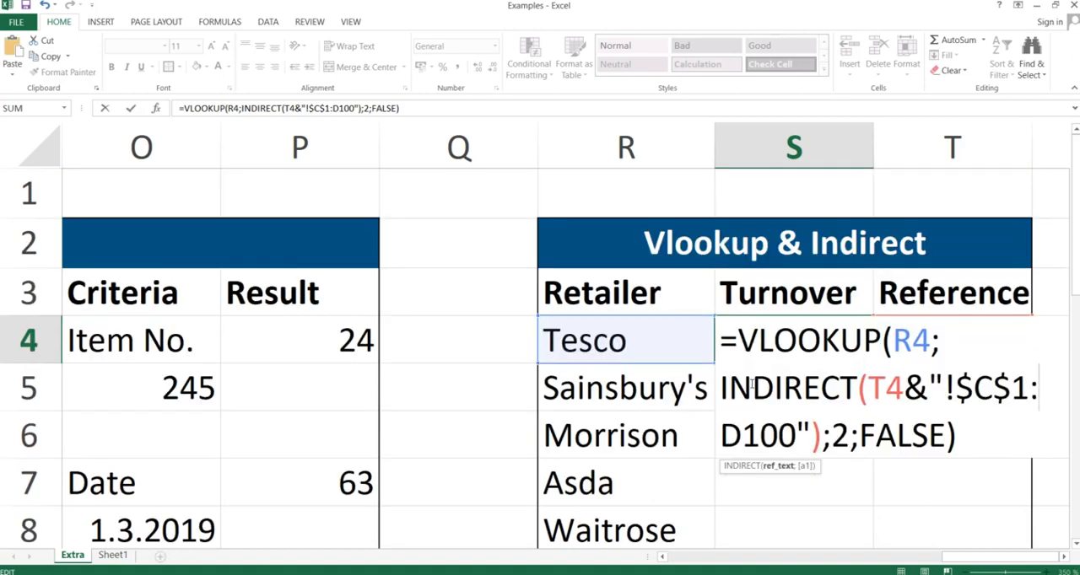
key(Left)
key(Left)
key(Left)
key(Left)
key(shift+Left)
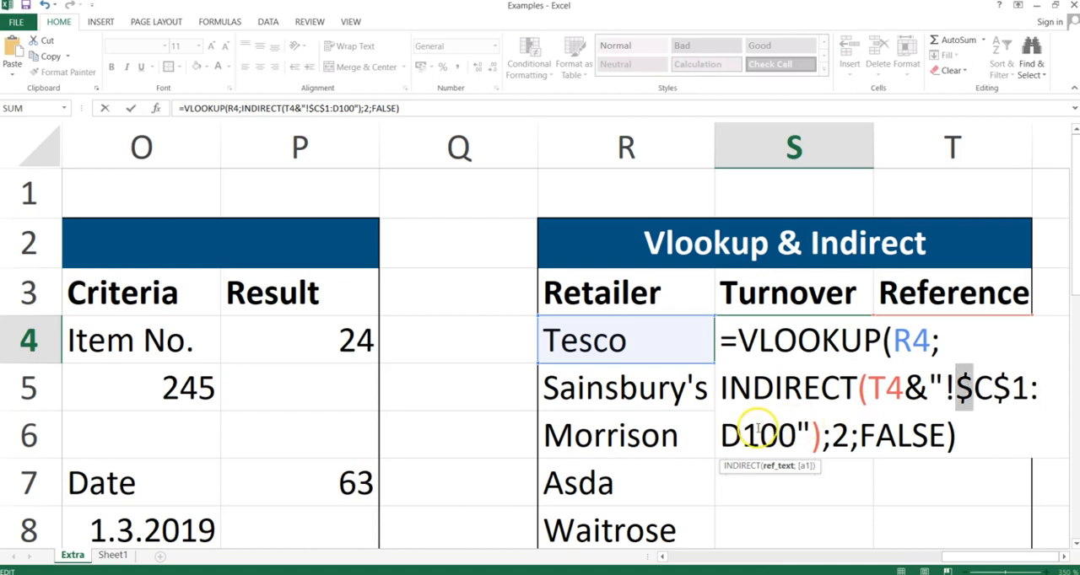
click(722, 434)
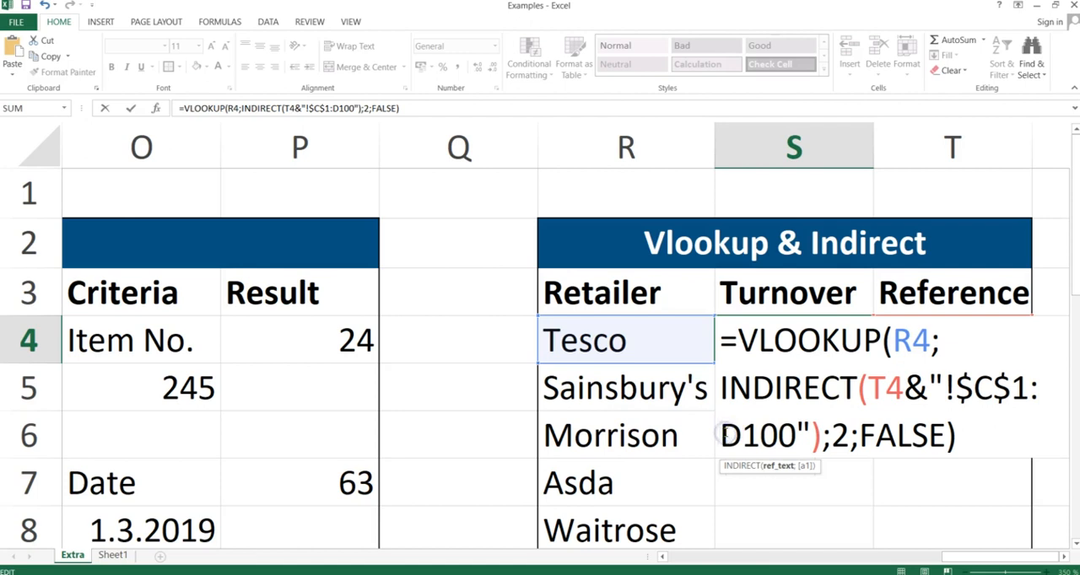
text($)
key(Right)
text($)
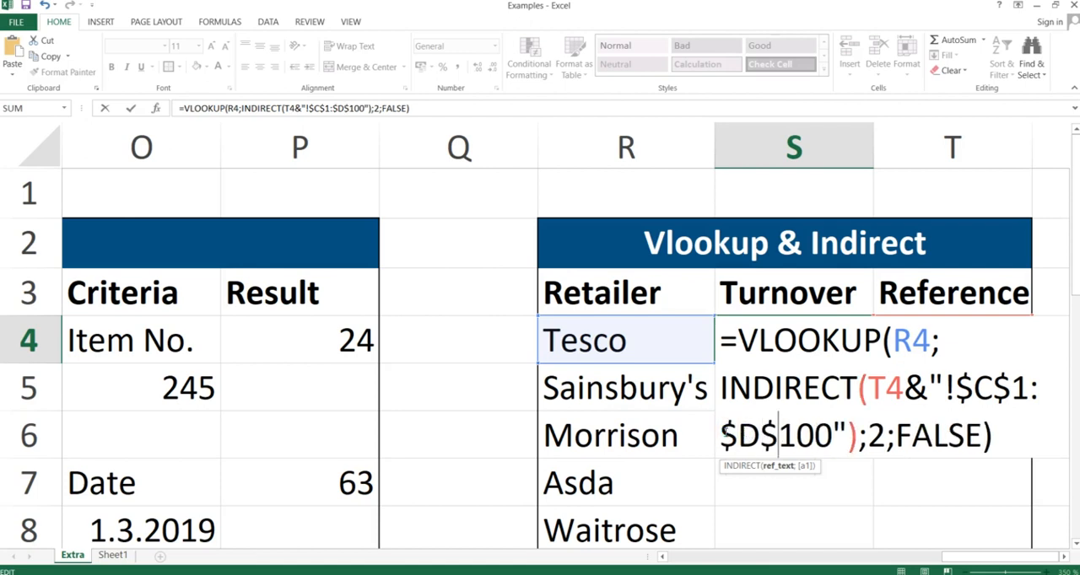
Make the T4 sheet-name reference in S4 absolute as $T$4 and commit the edited formula.
click(885, 387)
key(F4)
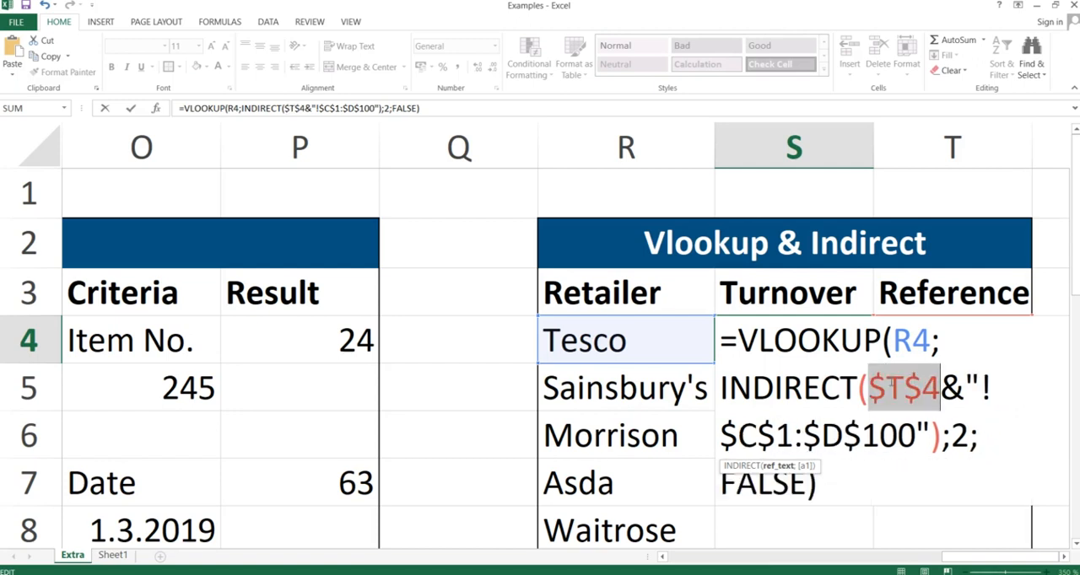
key(Return)
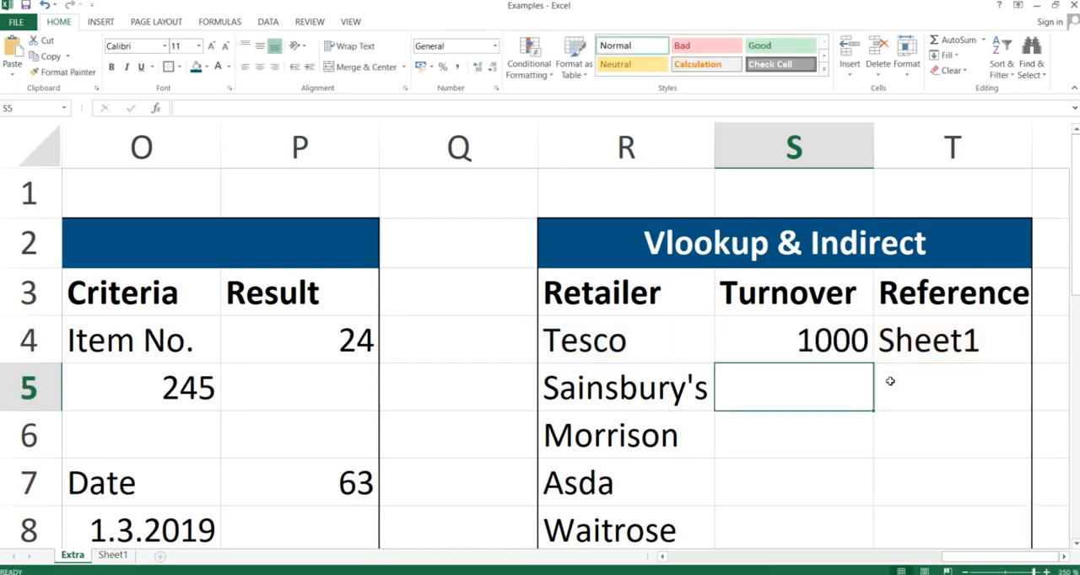
Copy the S4 turnover formula and paste only the formula down through S10 for the remaining retailers.
key(Up)
key(ctrl+c)
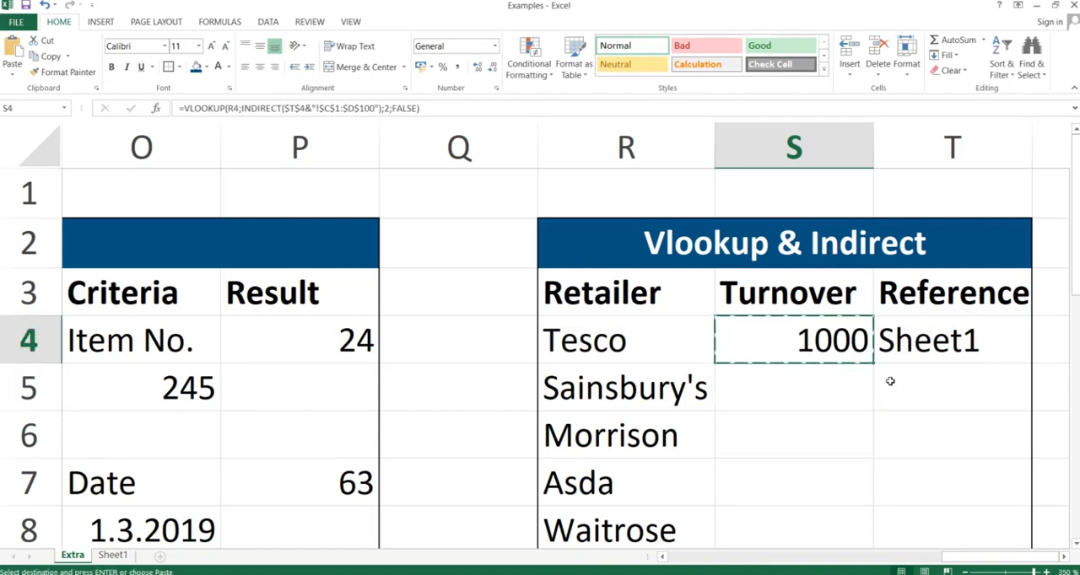
key(shift+Down)
key(shift+Down)
key(shift+Down)
key(shift+Down)
key(shift+Down)
key(shift+Down)
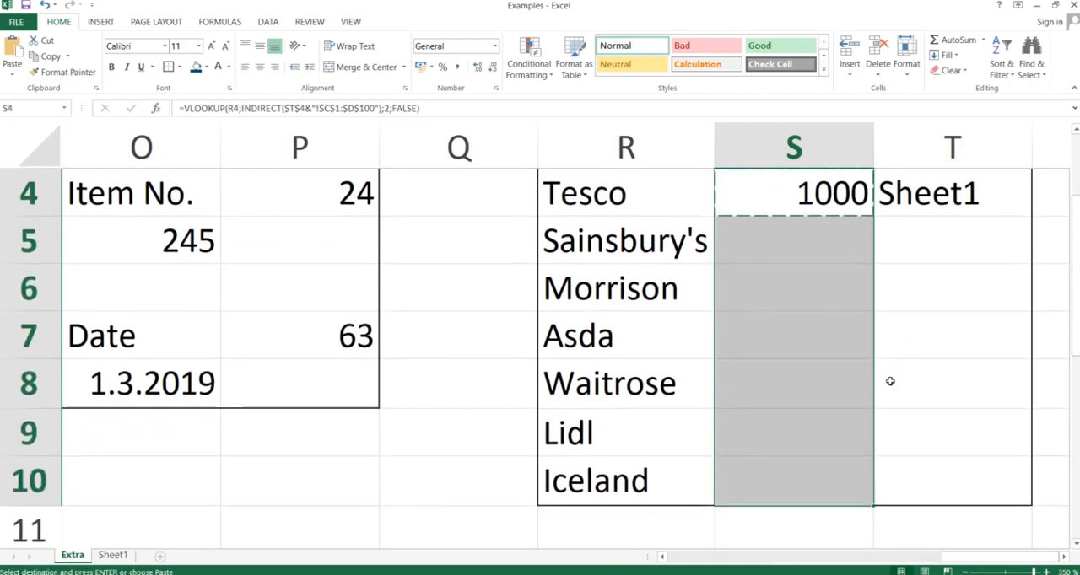
key(ctrl+alt+v)
key(f)
key(Return)
Review the filled Turnover cells and inspect the cell references in the S4 VLOOKUP and INDIRECT formula without changing it.
click(798, 299)
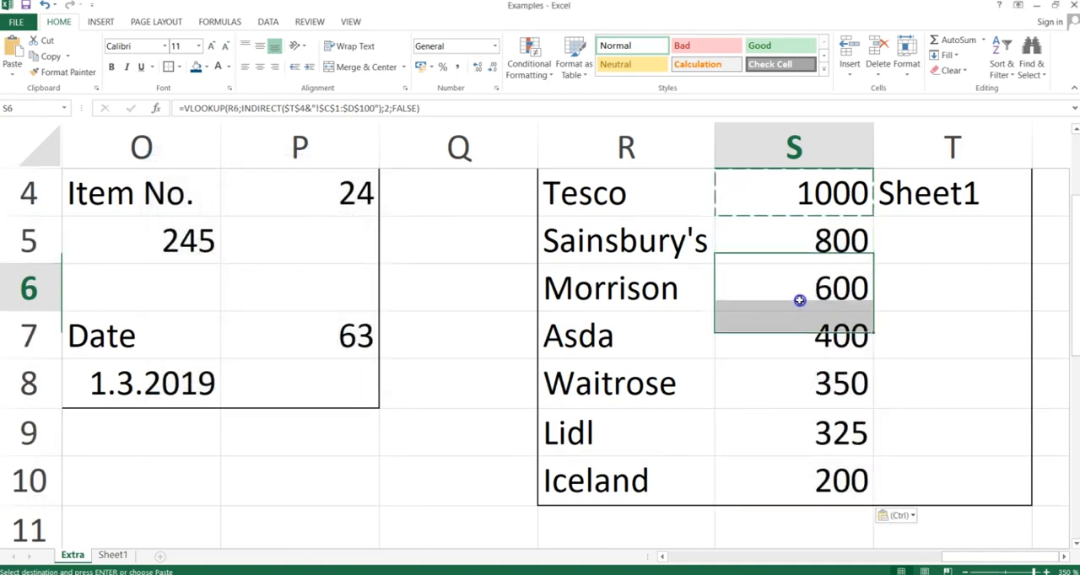
key(Up)
key(Up)
key(Up)
key(Down)
key(Down)
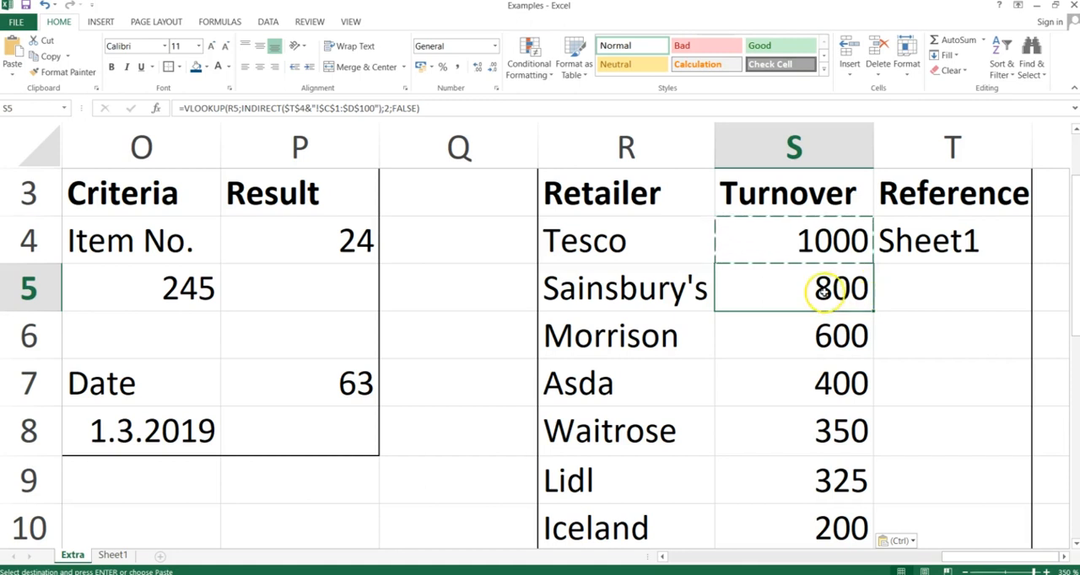
double_click(842, 240)
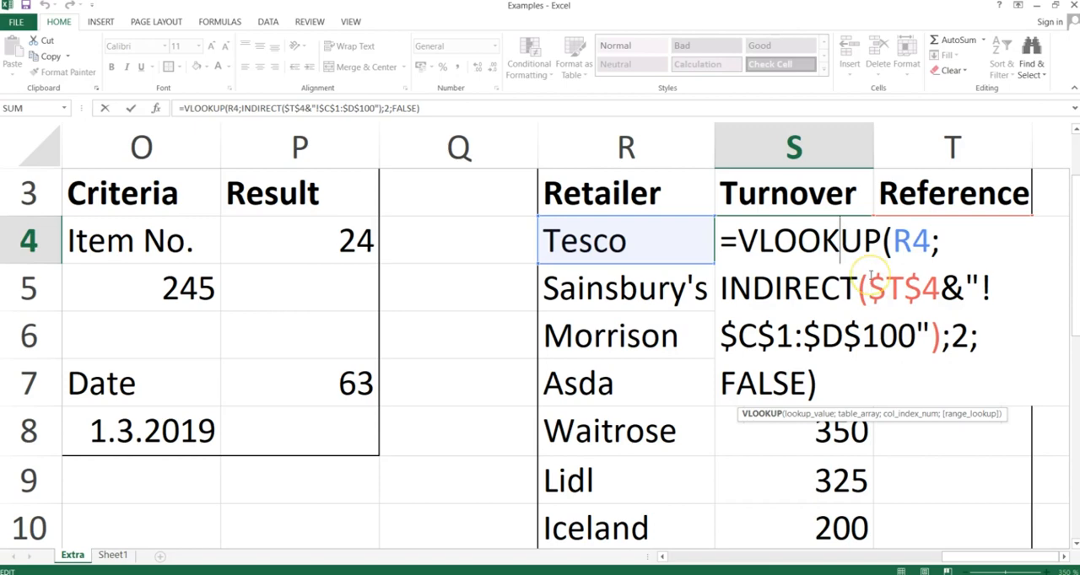
key(Return)
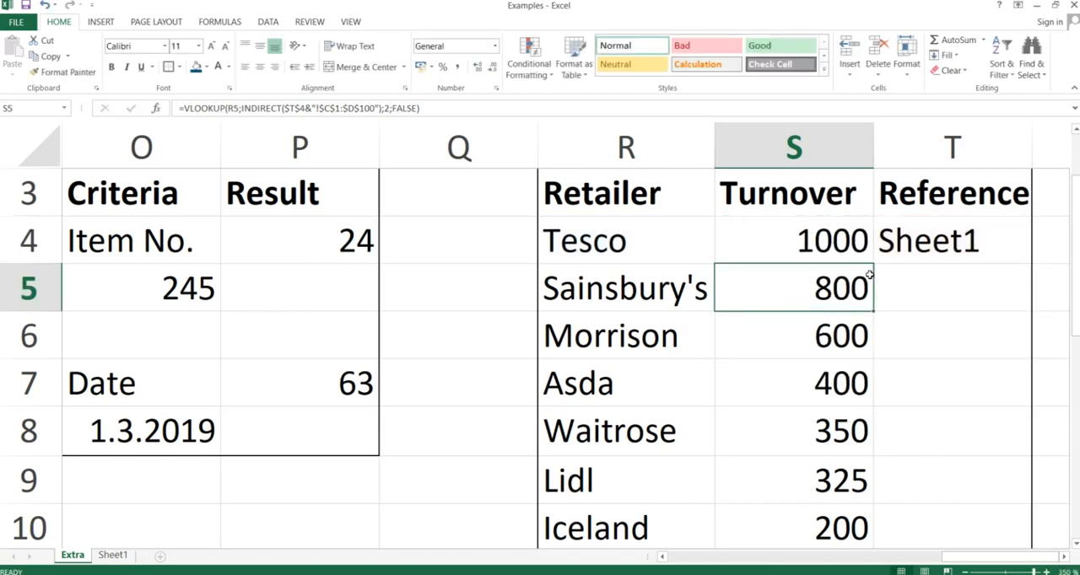
Switch to the course presentation and advance past the Vlookup & Indirect slide.
key(alt+Tab)
key(alt+Tab)
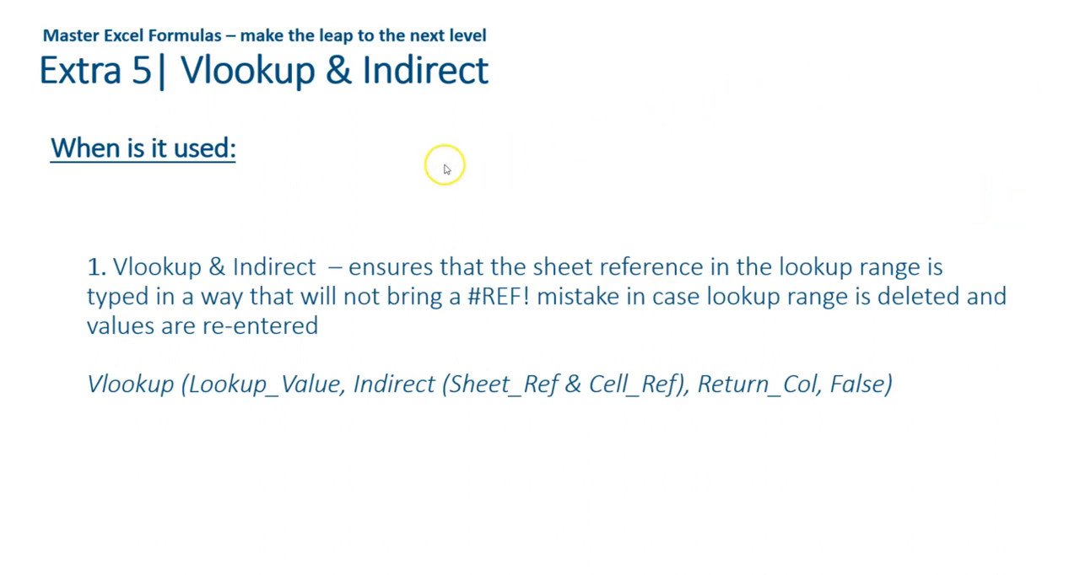
click(434, 166)
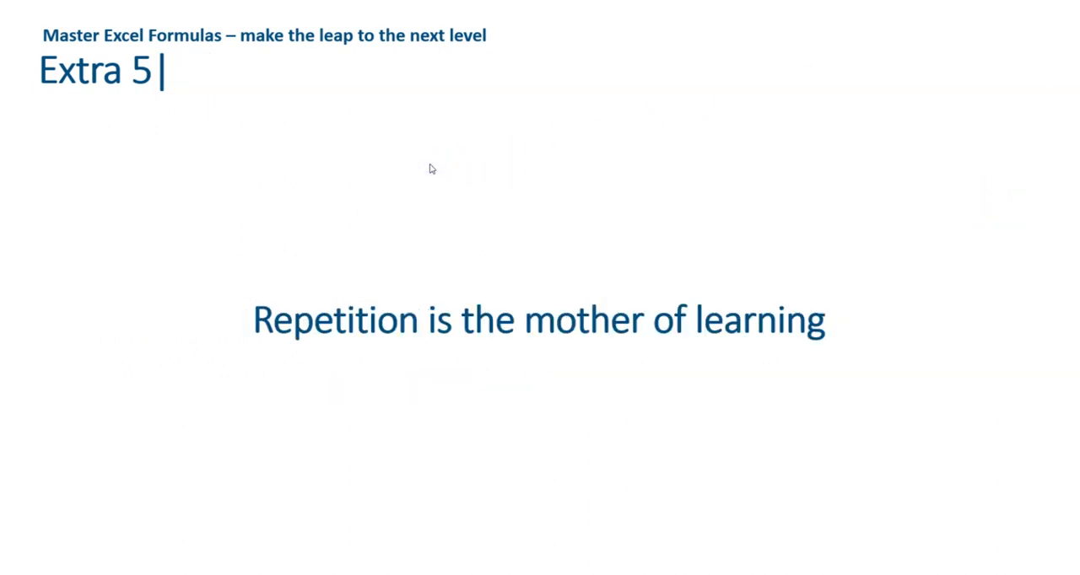